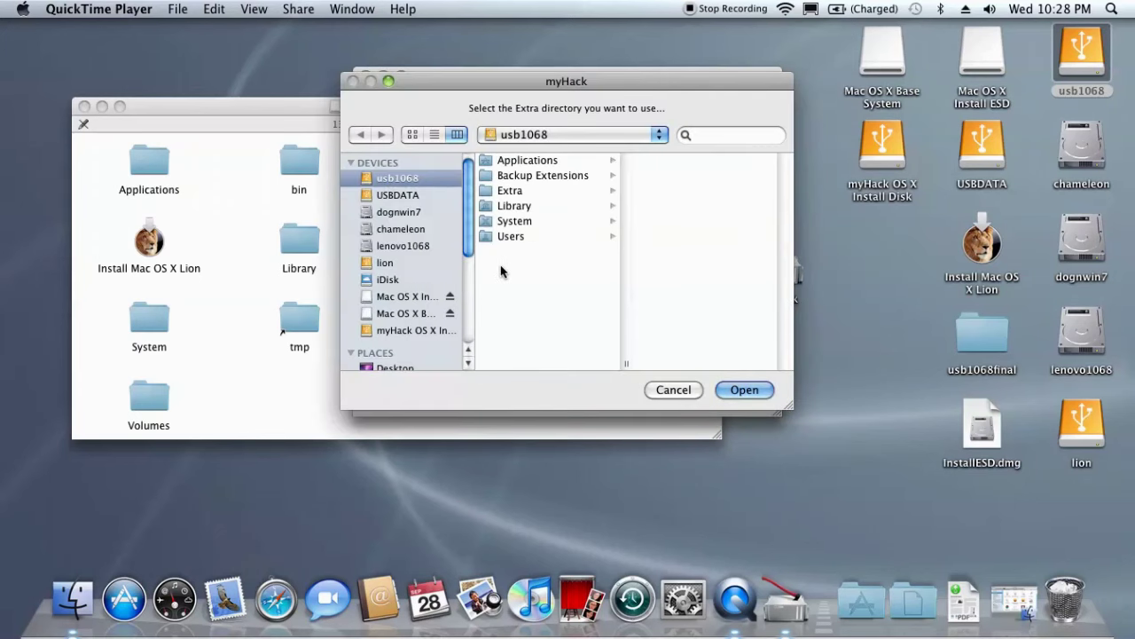
Use the Extra folder on USBDATA for the myHack installer, finish and quit myHack, and close the Mac OS X Base System window
{"action": "left_click", "coordinate": [403, 192]}
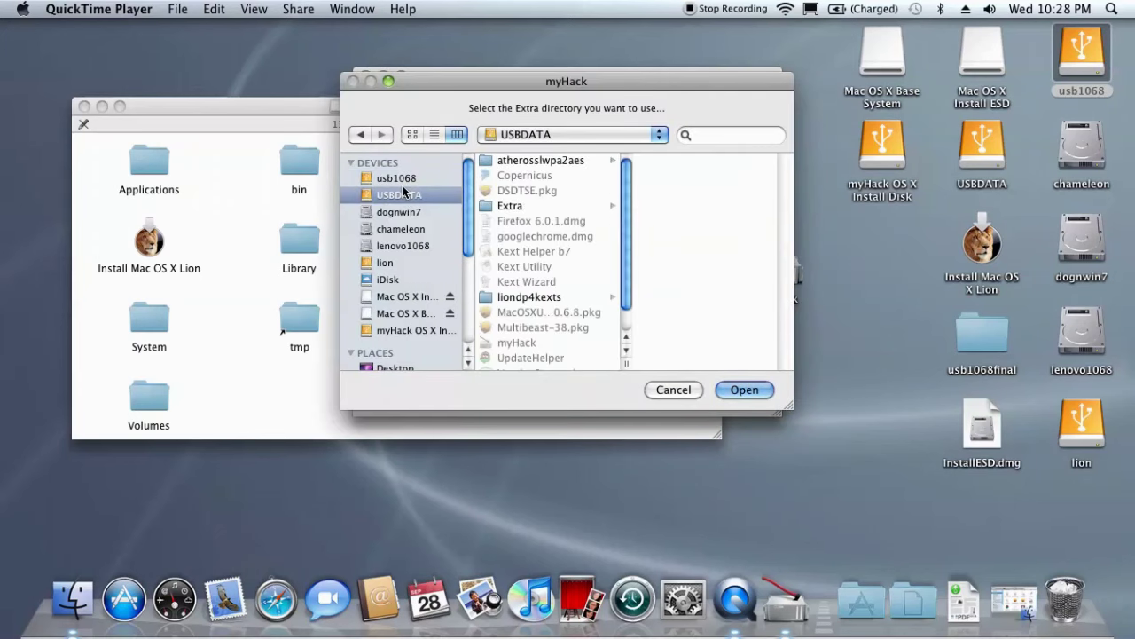
{"action": "left_click", "coordinate": [515, 207]}
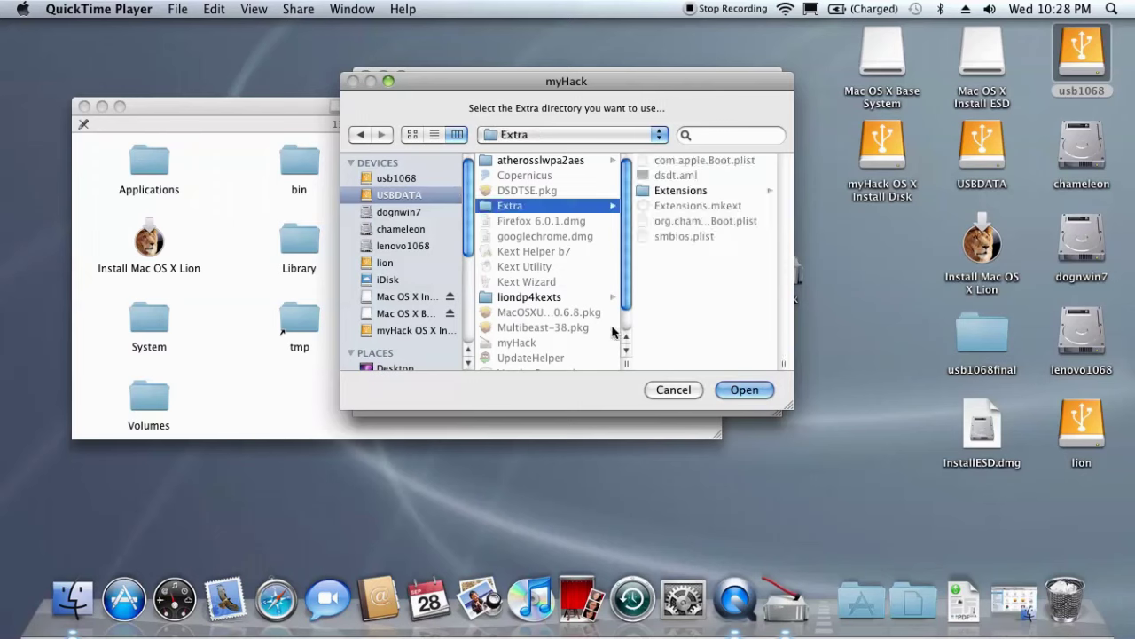
{"action": "left_click", "coordinate": [742, 389]}
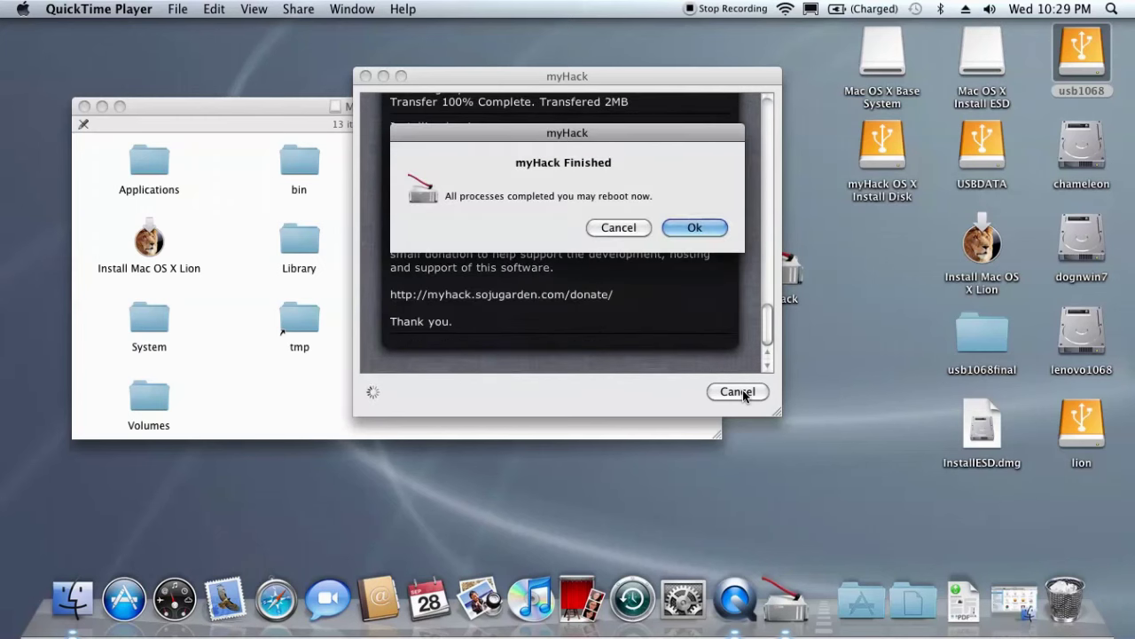
{"action": "left_click", "coordinate": [694, 227]}
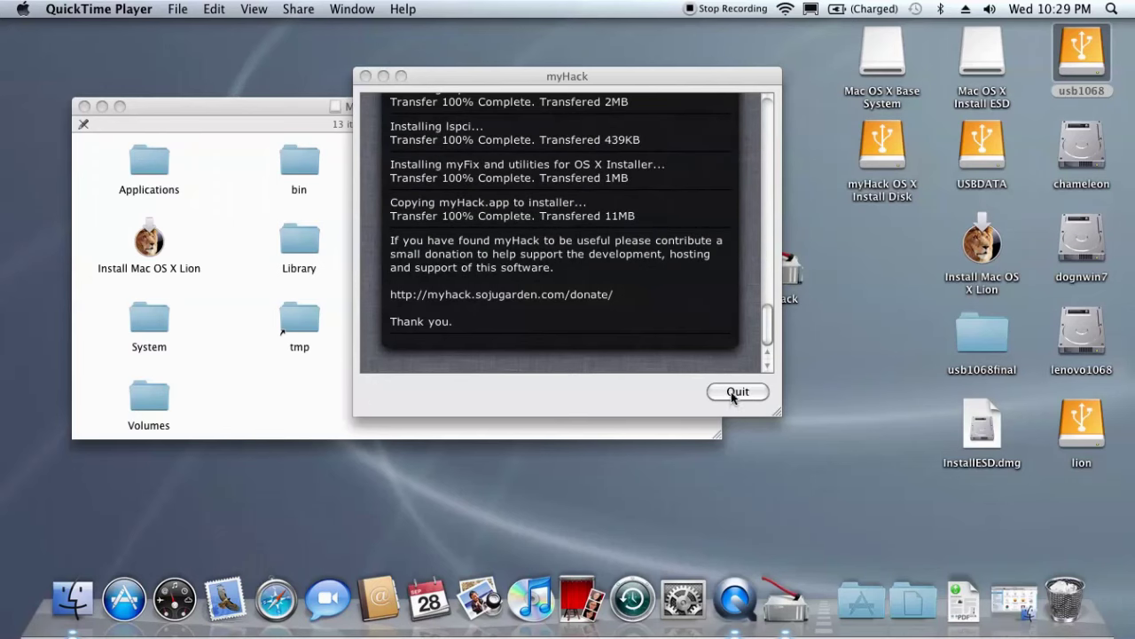
{"action": "left_click", "coordinate": [735, 392]}
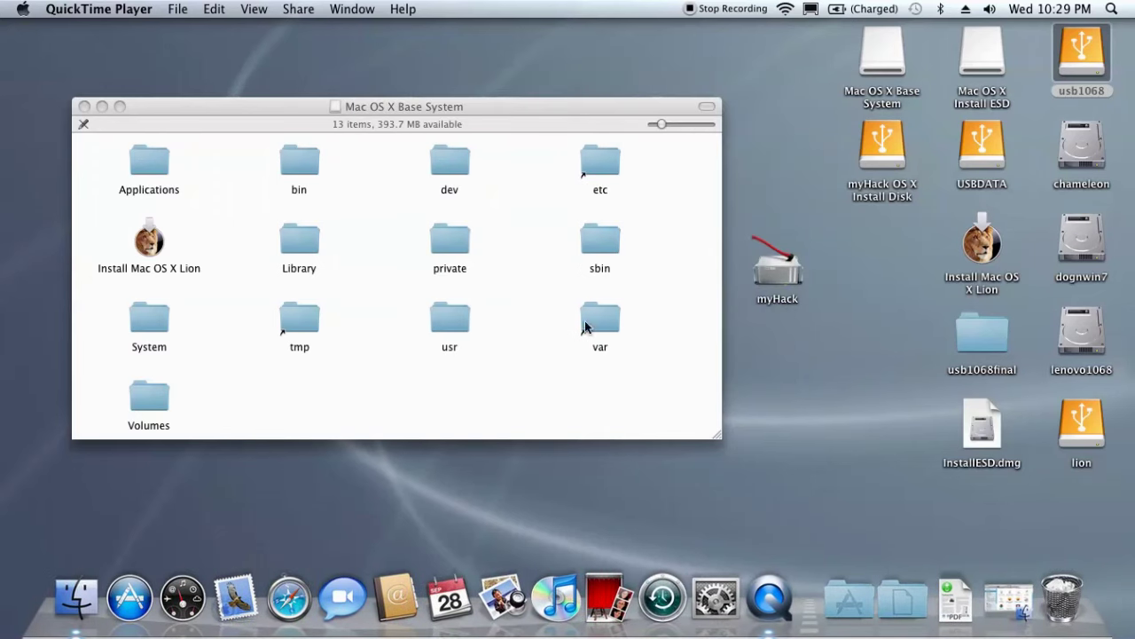
{"action": "left_click", "coordinate": [84, 106]}
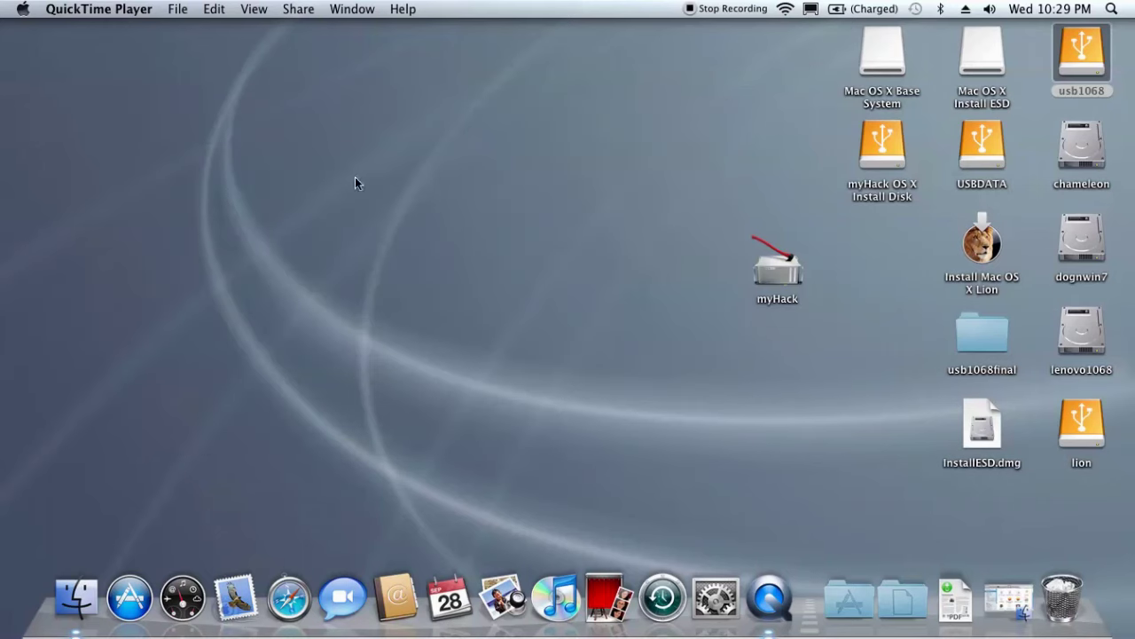
Launch Kext Wizard from the USBDATA drive and set its target disk to myHack OS X Install Disk
{"action": "double_click", "coordinate": [985, 163]}
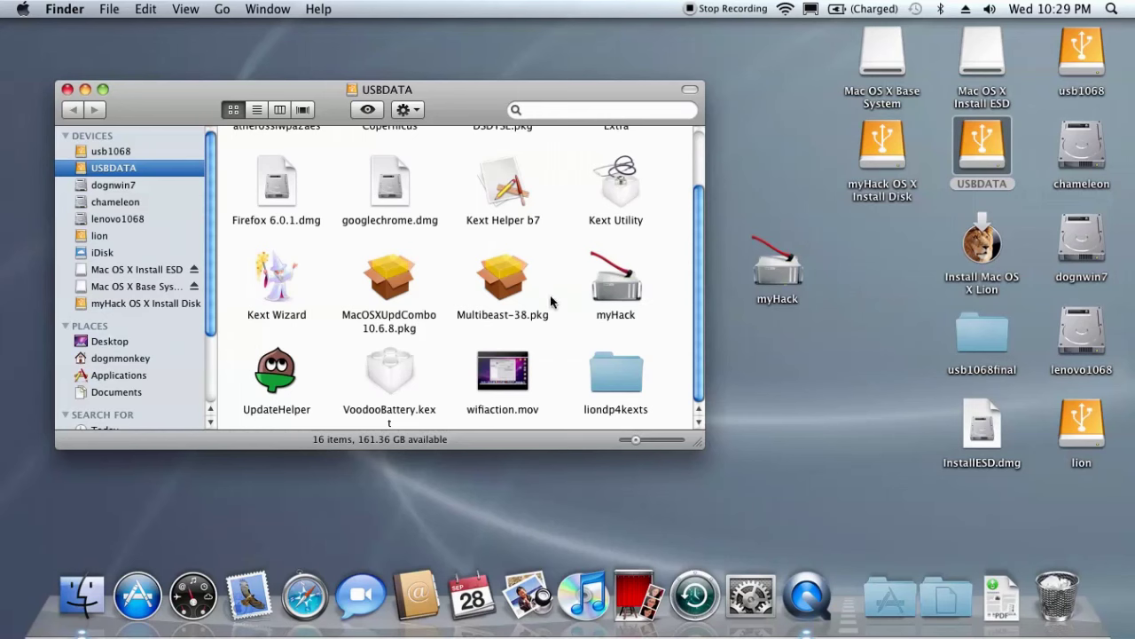
{"action": "double_click", "coordinate": [276, 277]}
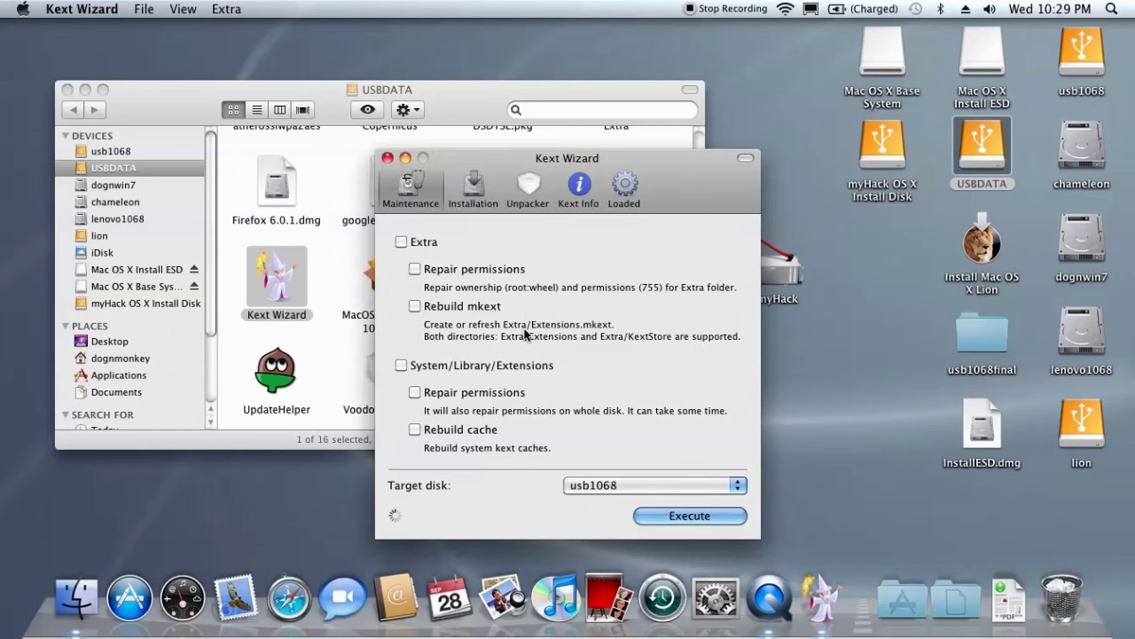
{"action": "left_click", "coordinate": [585, 485]}
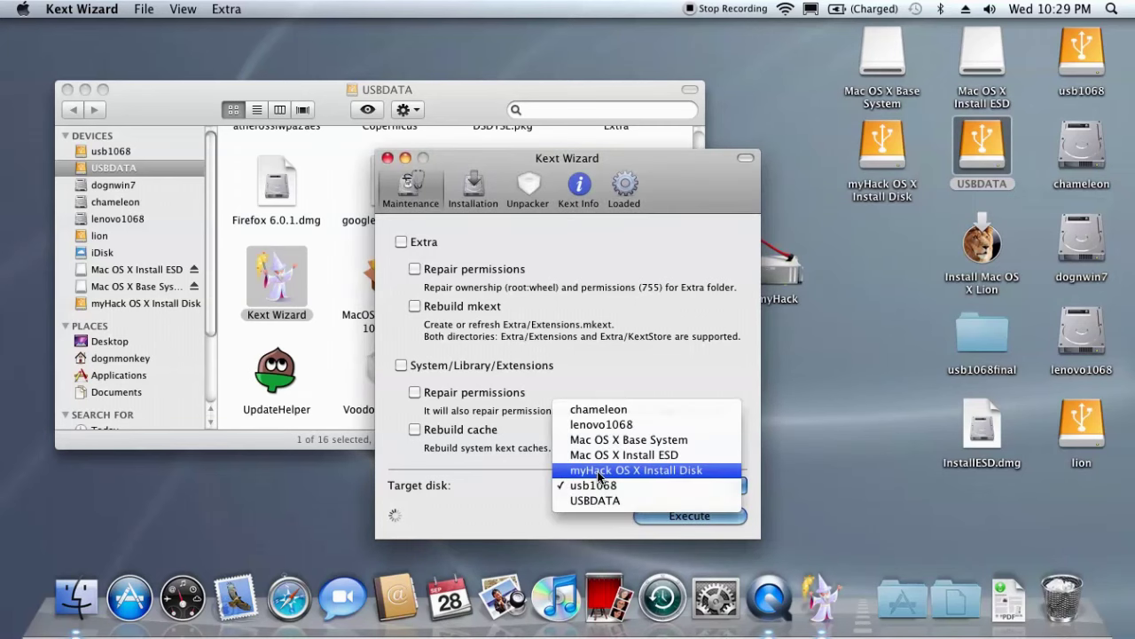
{"action": "left_click", "coordinate": [599, 470]}
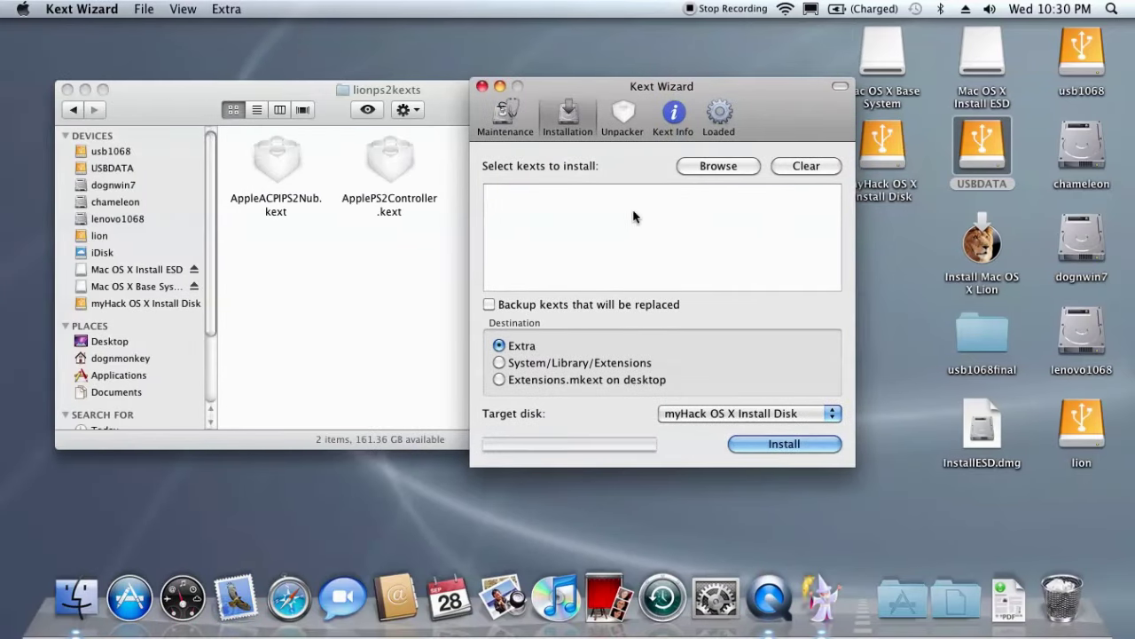
Install AppleACPIPS2Nub.kext and ApplePS2Controller.kext from lionps2kexts to System/Library/Extensions on the target disk, authorizing with the account password
{"action": "left_click_drag", "start_coordinate": [271, 159], "coordinate": [530, 218]}
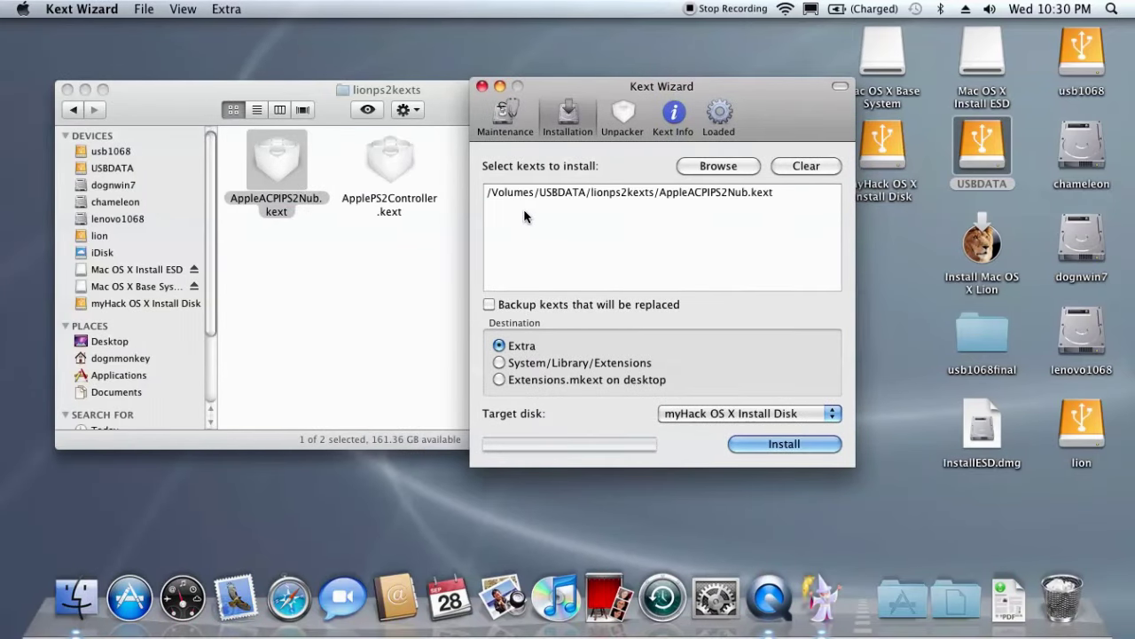
{"action": "left_click_drag", "start_coordinate": [394, 180], "coordinate": [542, 241]}
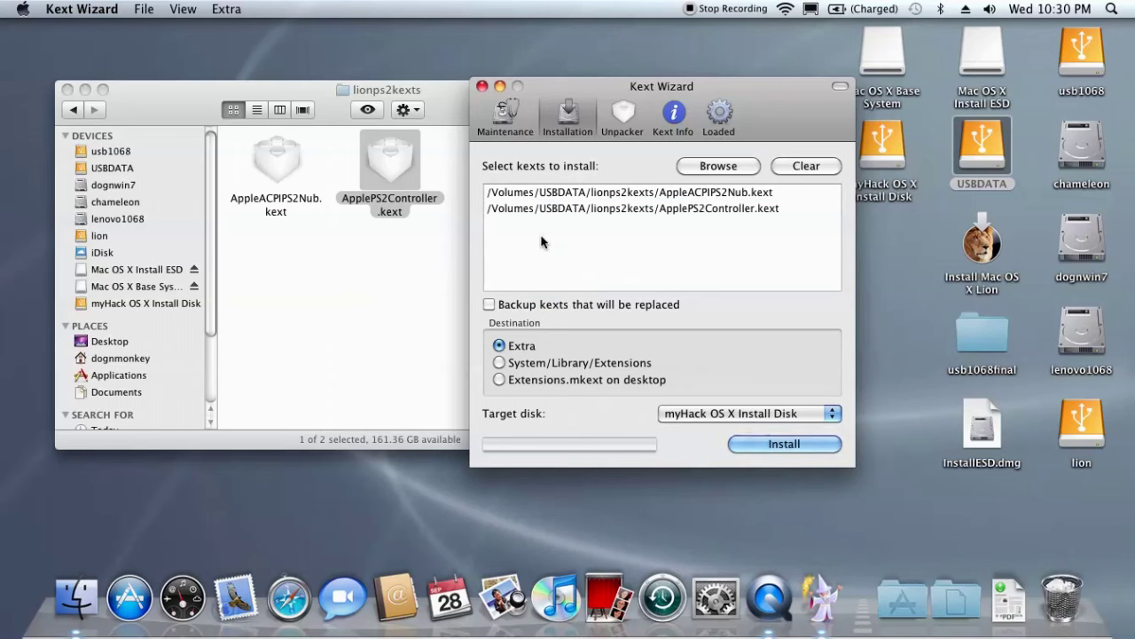
{"action": "left_click", "coordinate": [500, 363]}
{"action": "left_click", "coordinate": [774, 445]}
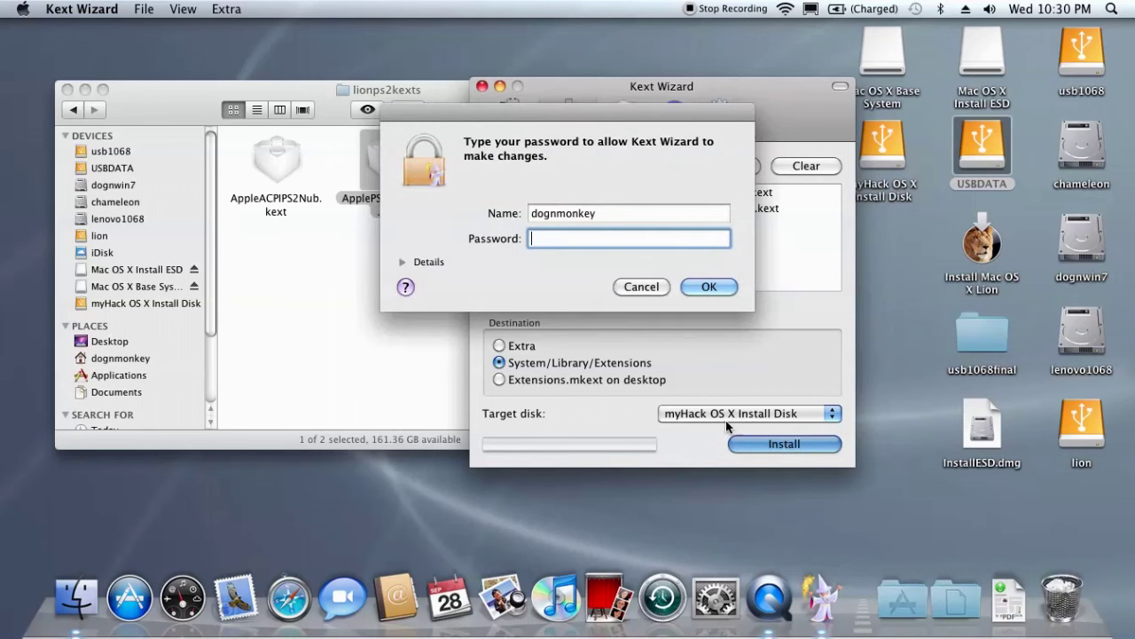
{"action": "type", "text": "••••••"}
{"action": "key", "text": "Return"}
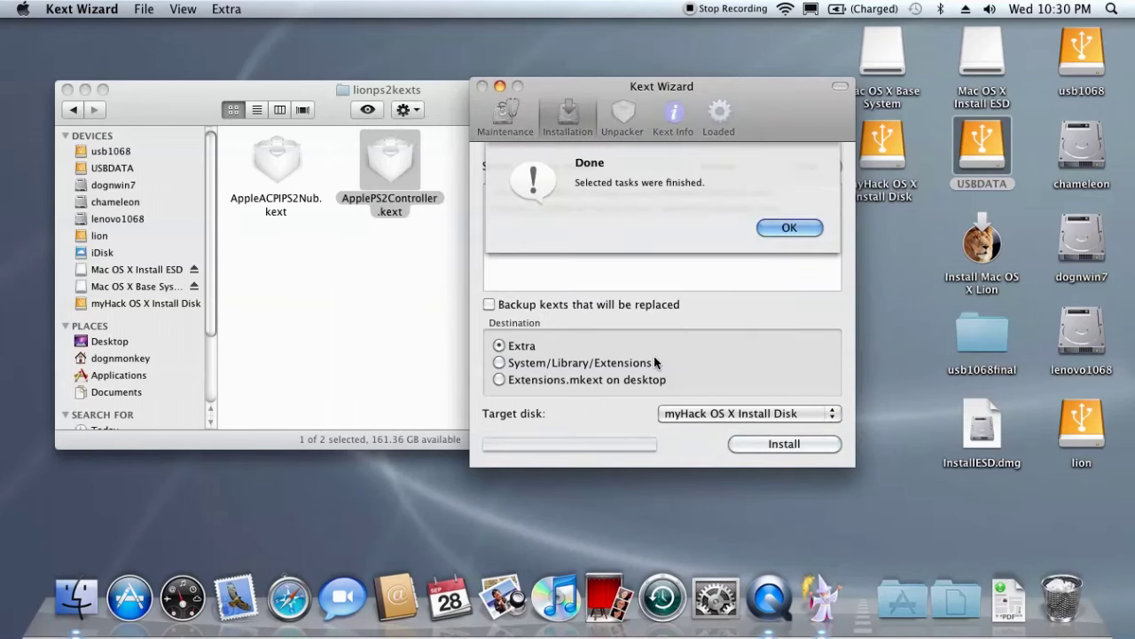
{"action": "left_click", "coordinate": [771, 228]}
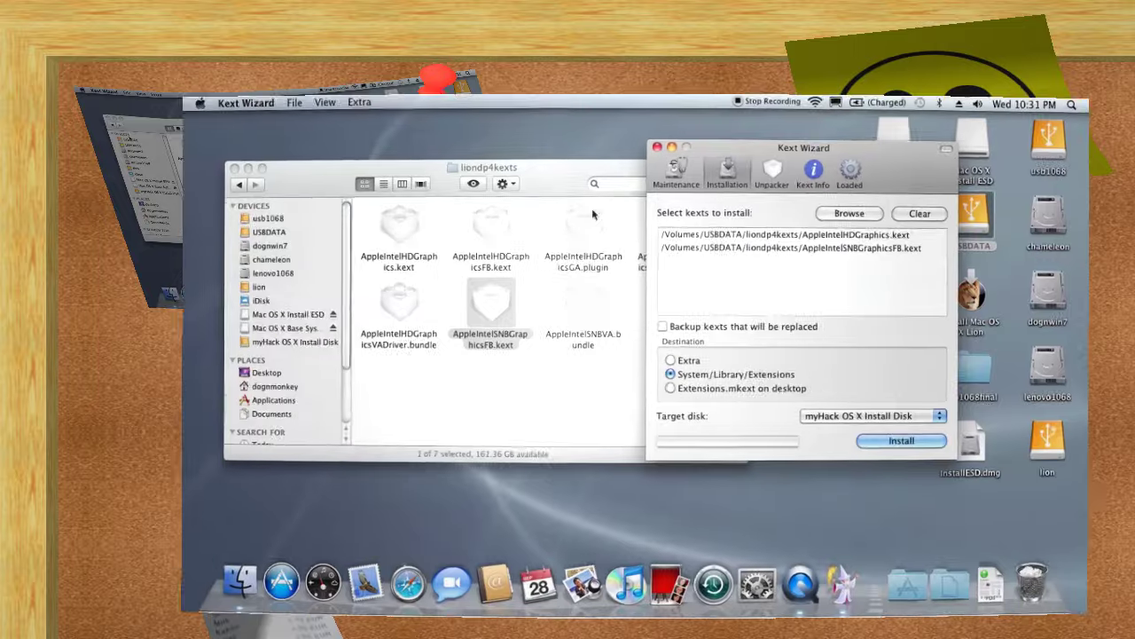
Install AppleIntelHDGraphics.kext and AppleIntelSNBGraphicsFB.kext to System/Library/Extensions on myHack OS X Install Disk, and close Kext Wizard
{"action": "left_click", "coordinate": [593, 213]}
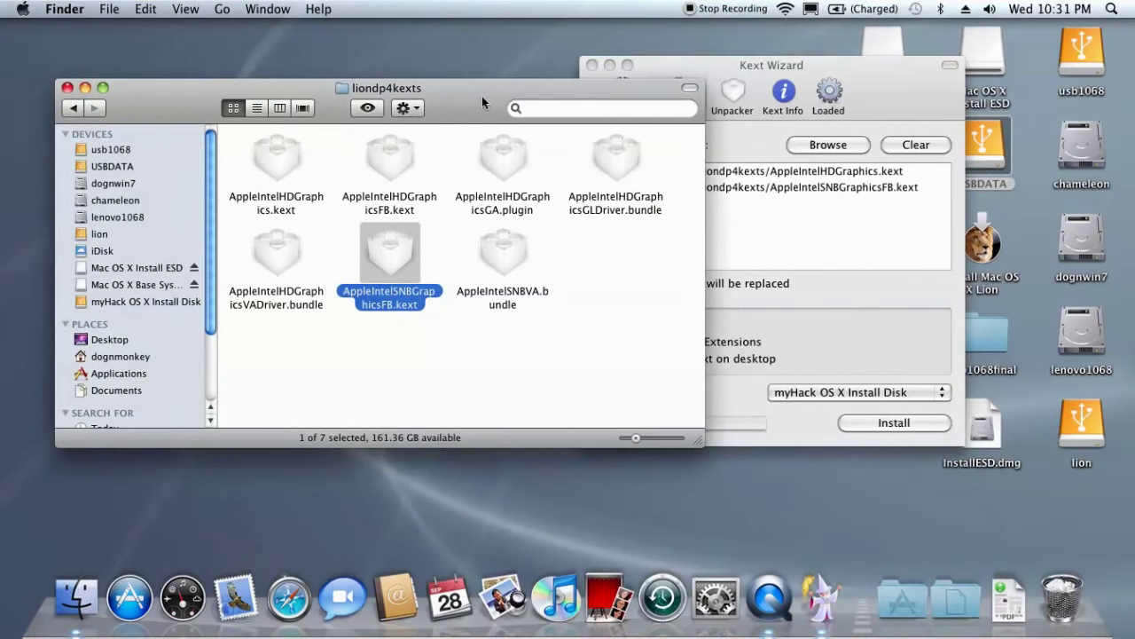
{"action": "left_click", "coordinate": [646, 60]}
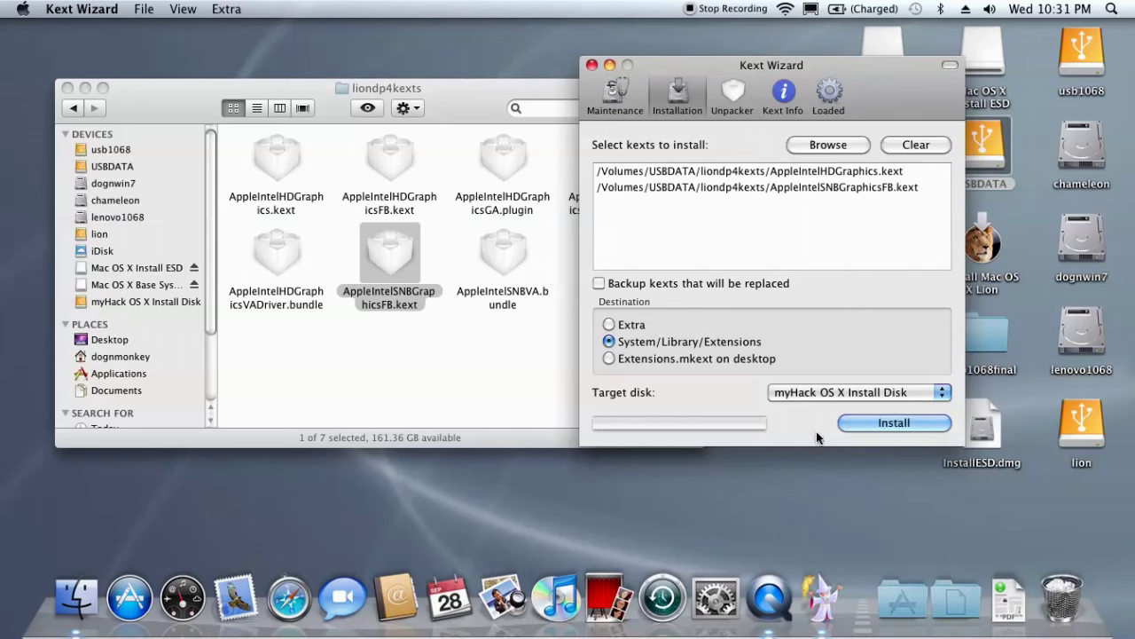
{"action": "left_click", "coordinate": [863, 424]}
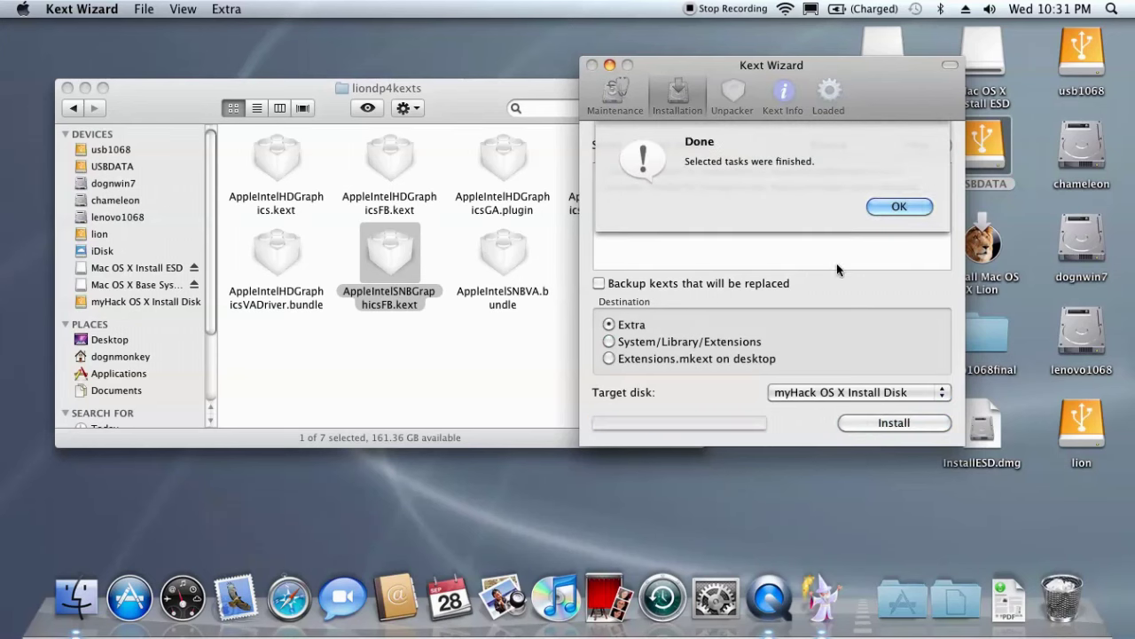
{"action": "left_click", "coordinate": [886, 209]}
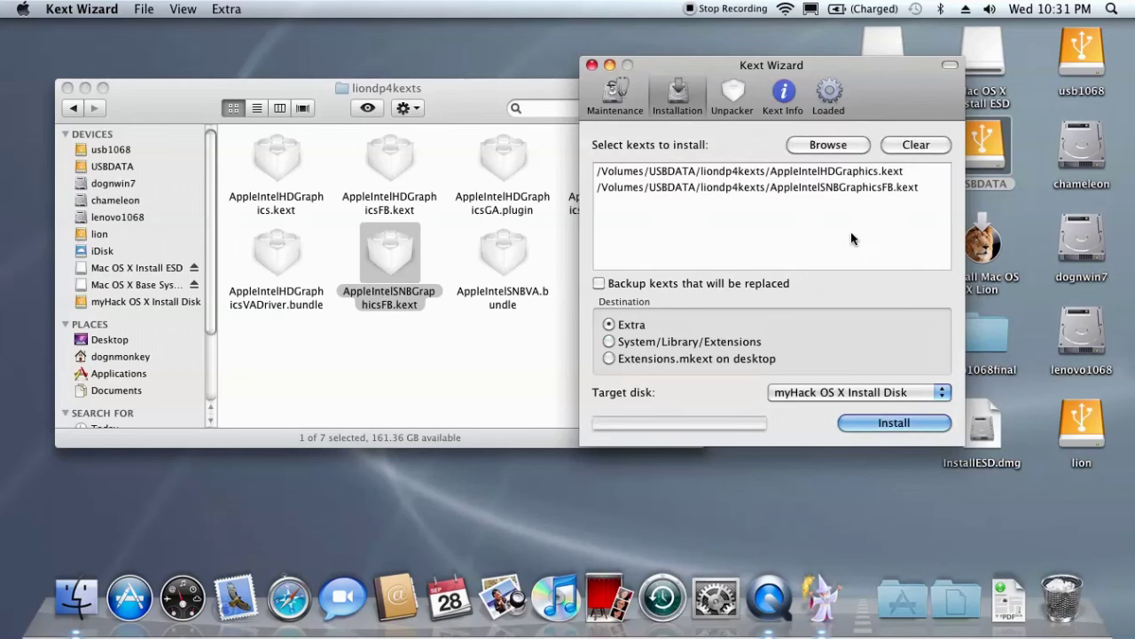
{"action": "left_click", "coordinate": [593, 64]}
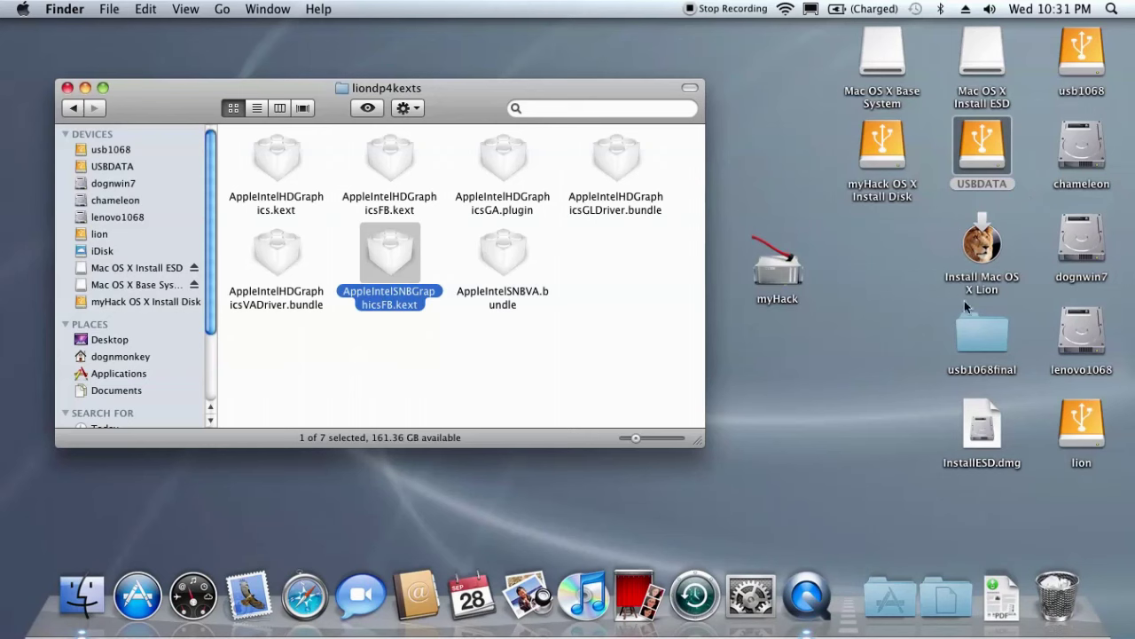
Open the System/Library/Extensions folder of the myHack OS X Install Disk in its own window
{"action": "double_click", "coordinate": [901, 199]}
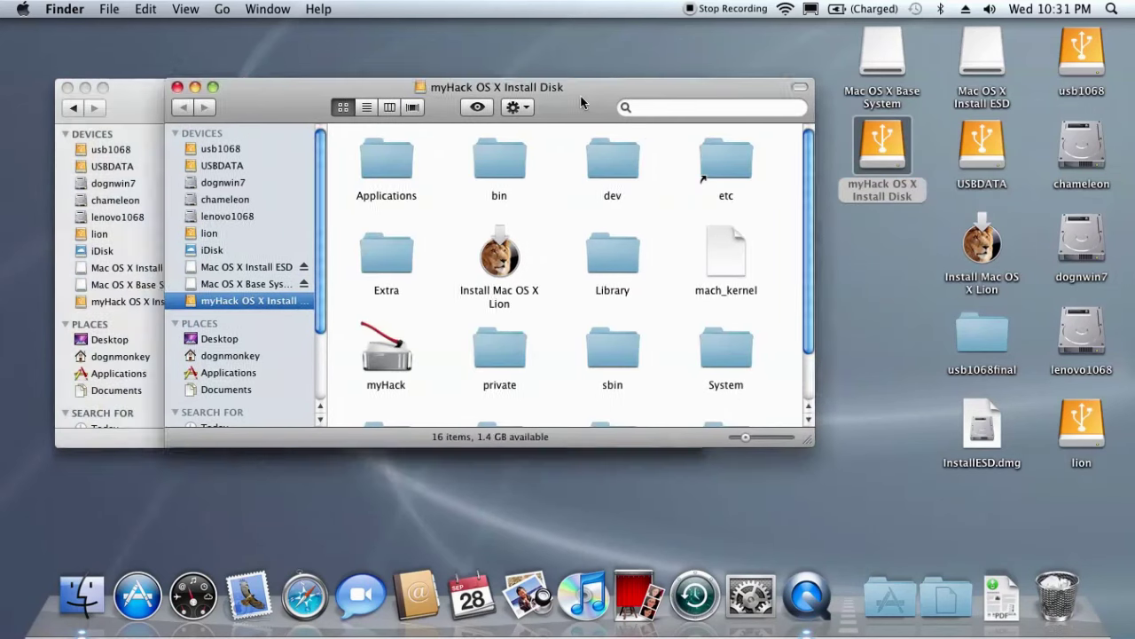
{"action": "left_click_drag", "start_coordinate": [581, 102], "coordinate": [704, 71]}
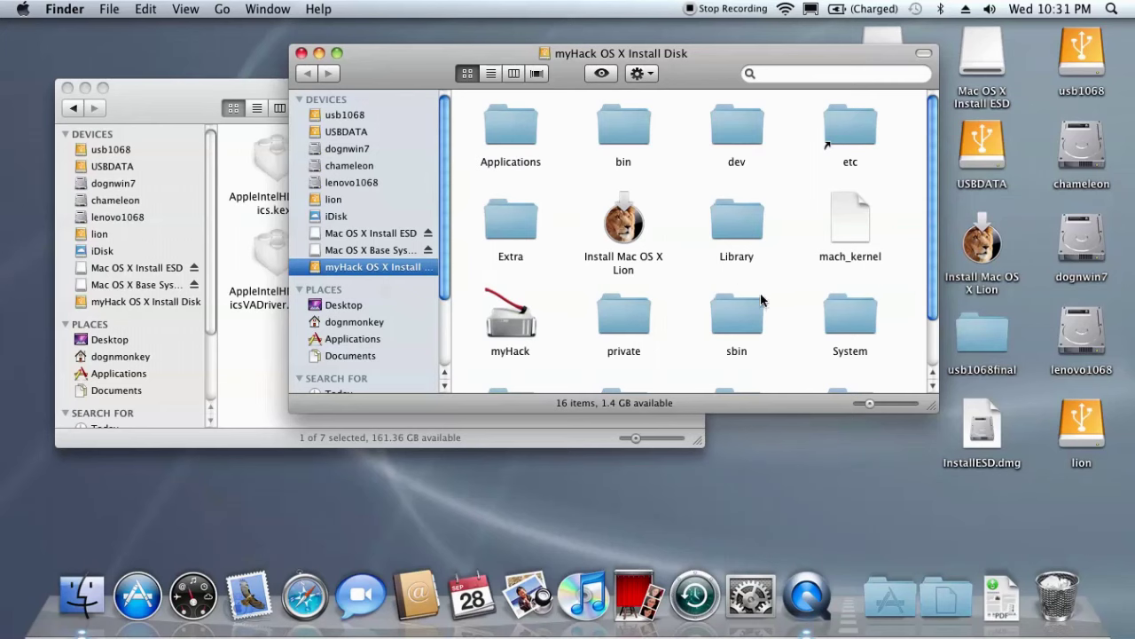
{"action": "double_click", "coordinate": [850, 321]}
{"action": "double_click", "coordinate": [618, 149]}
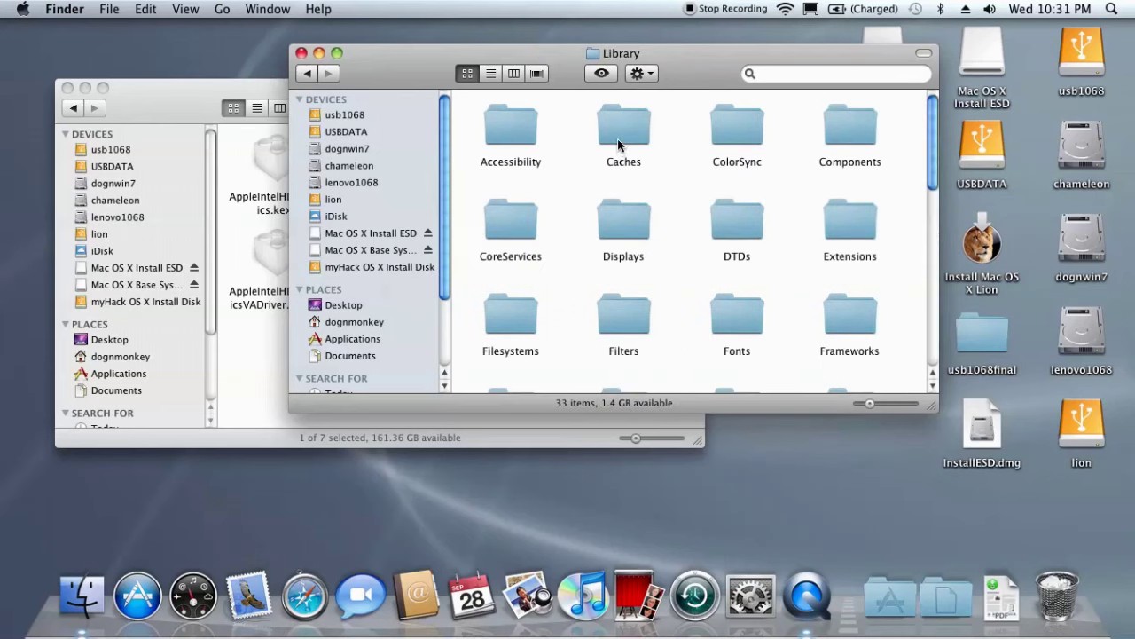
{"action": "double_click", "coordinate": [857, 218]}
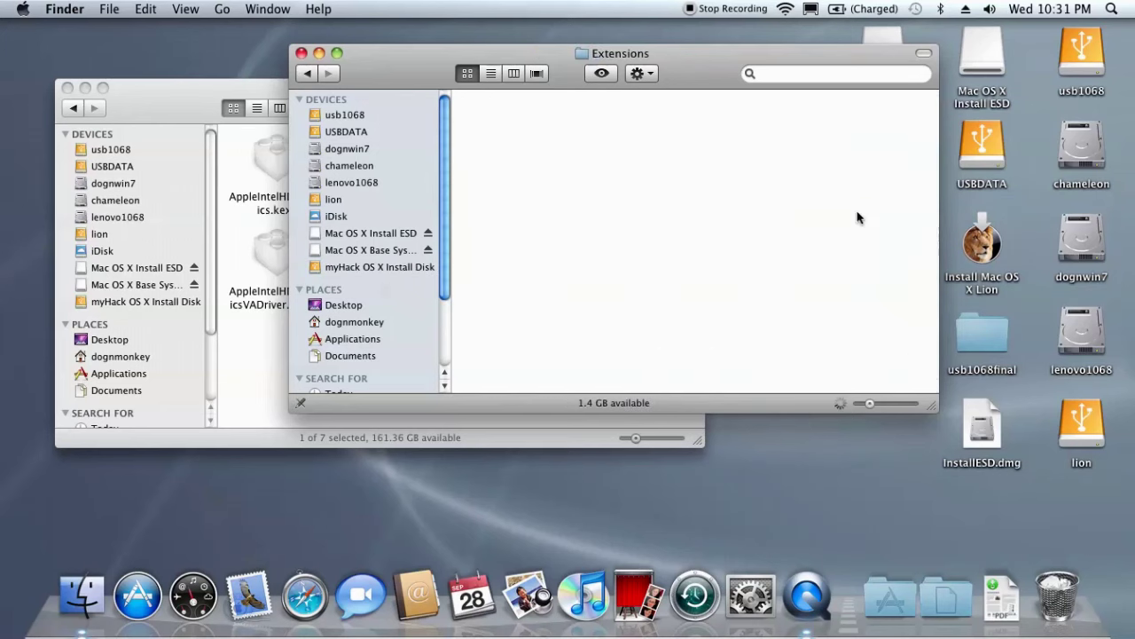
Copy AppleIntelSNBVA.bundle from liondp4kexts into the install disk's Extensions folder, authorizing with the account password
{"action": "left_click", "coordinate": [173, 117]}
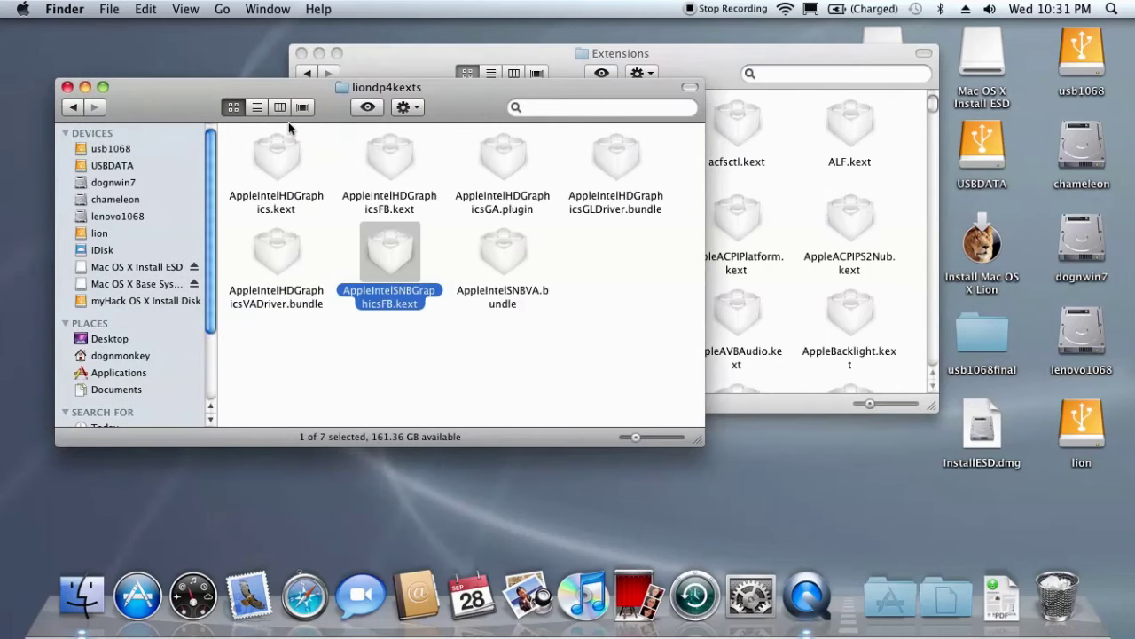
{"action": "left_click_drag", "start_coordinate": [332, 118], "coordinate": [263, 107]}
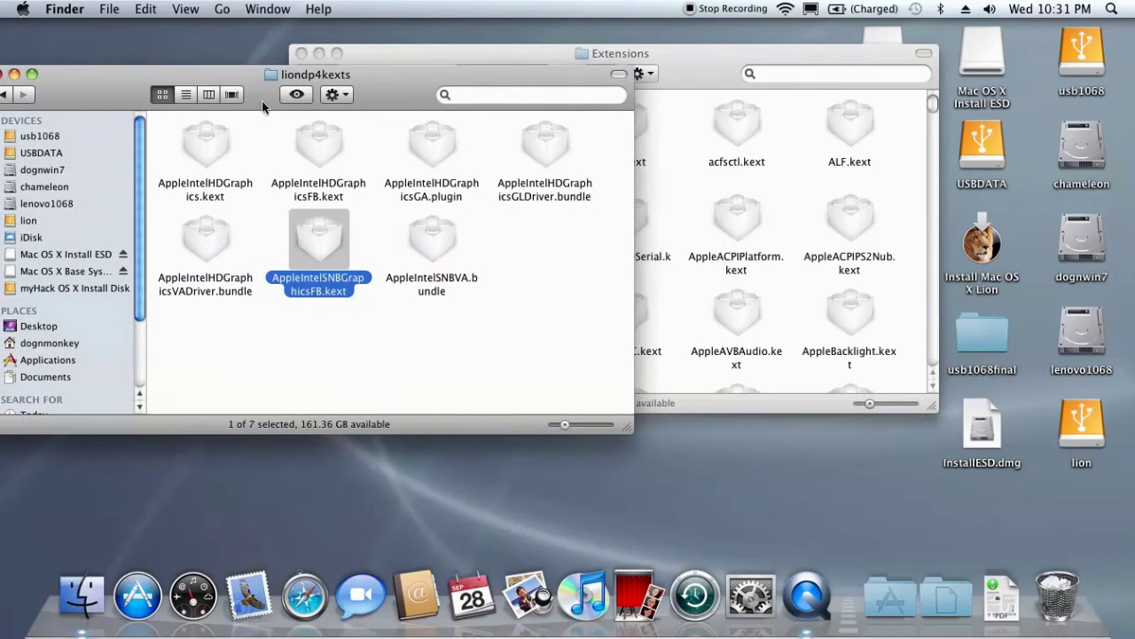
{"action": "left_click", "coordinate": [448, 314]}
{"action": "left_click_drag", "start_coordinate": [426, 241], "coordinate": [760, 182]}
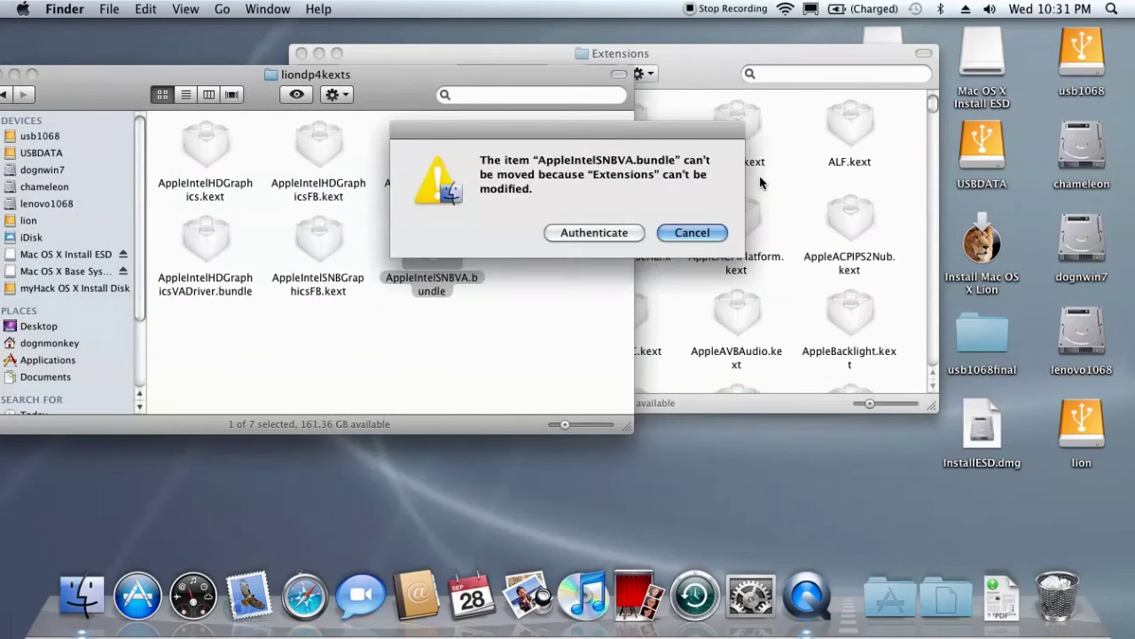
{"action": "left_click", "coordinate": [597, 237]}
{"action": "left_click", "coordinate": [442, 181]}
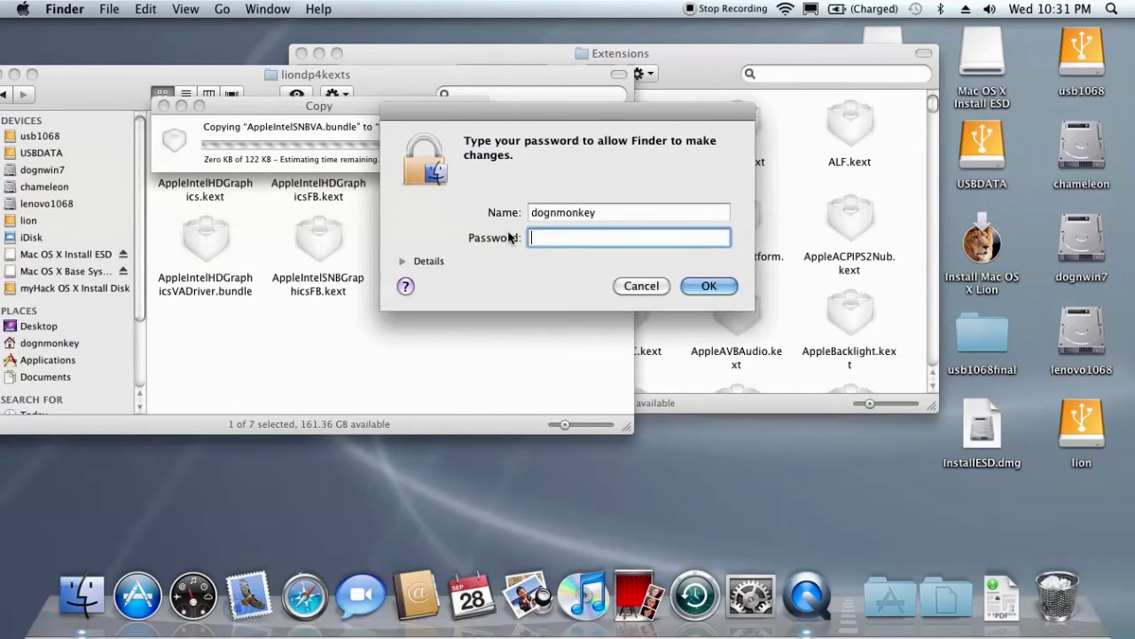
{"action": "type", "text": "•••••••"}
{"action": "key", "text": "Return"}
Copy AppleIntelHDGraphicsGA.plugin, AppleIntelHDGraphicsGLDriver.bundle and AppleIntelHDGraphicsVADriver.bundle into Extensions, authorizing with the account password and replacing all existing items
{"action": "left_click", "coordinate": [448, 152]}
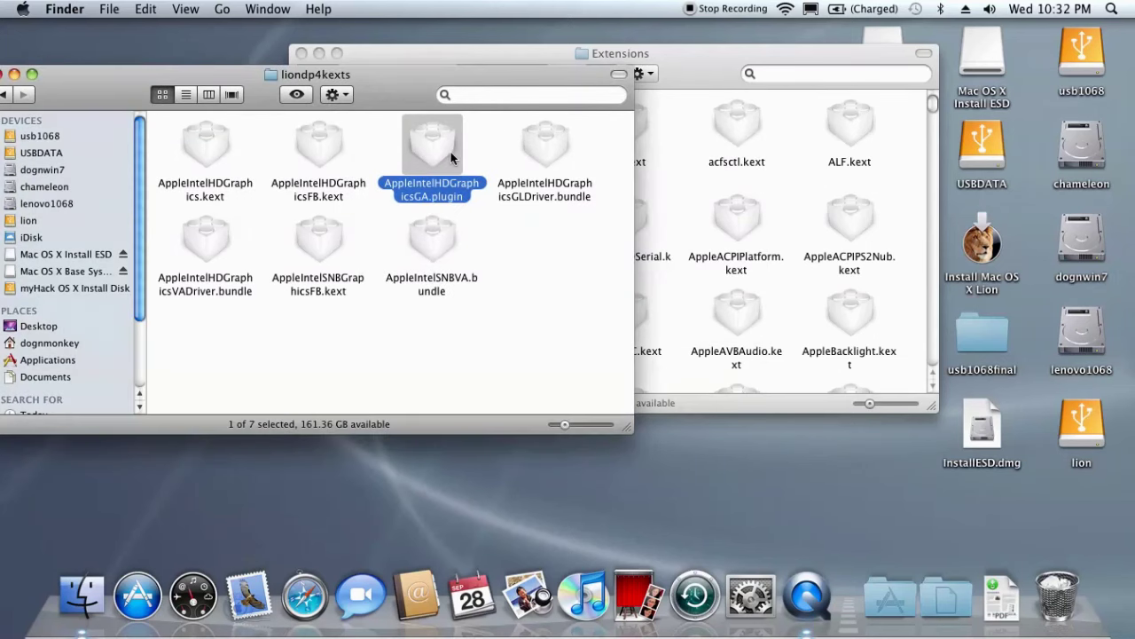
{"action": "key", "text": "shift+Right"}
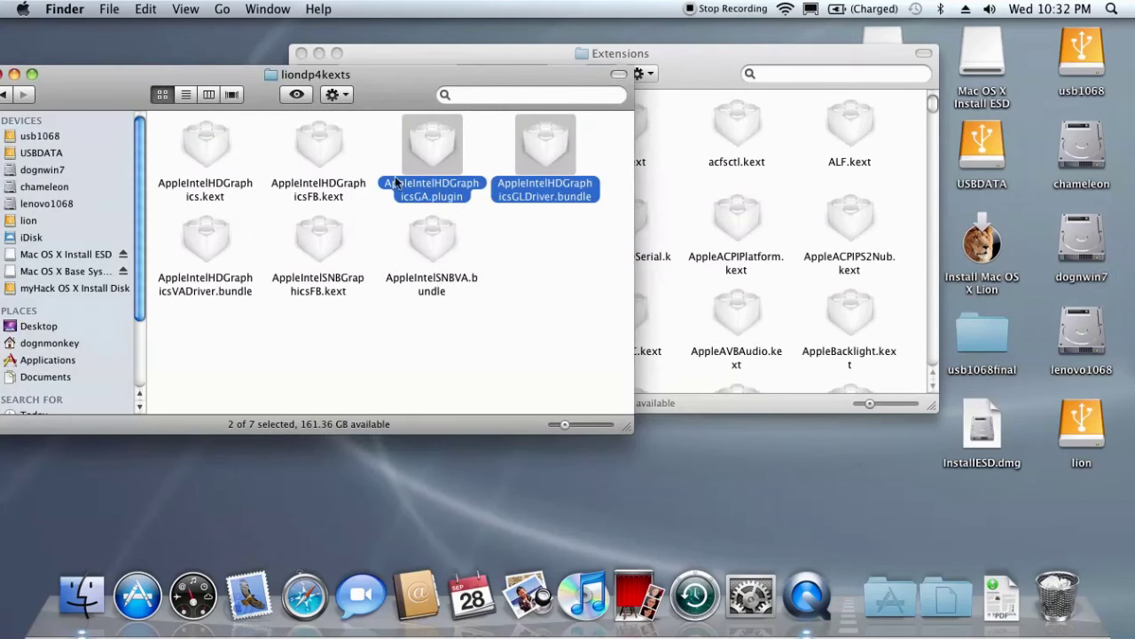
{"action": "left_click", "coordinate": [207, 258], "text": "super"}
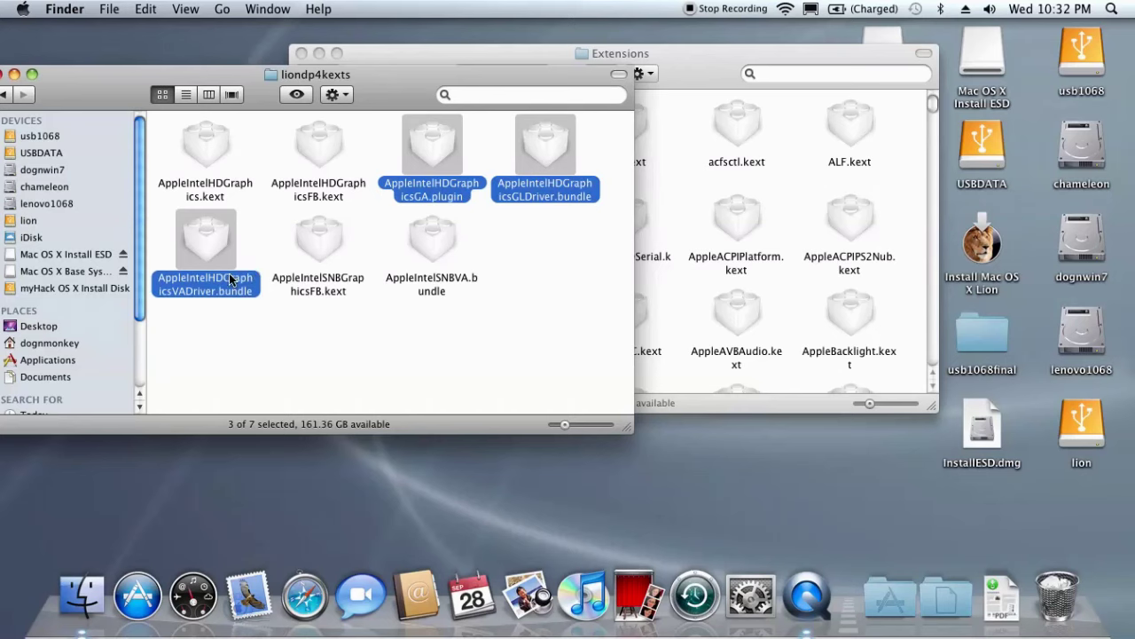
{"action": "left_click_drag", "start_coordinate": [421, 158], "coordinate": [756, 200]}
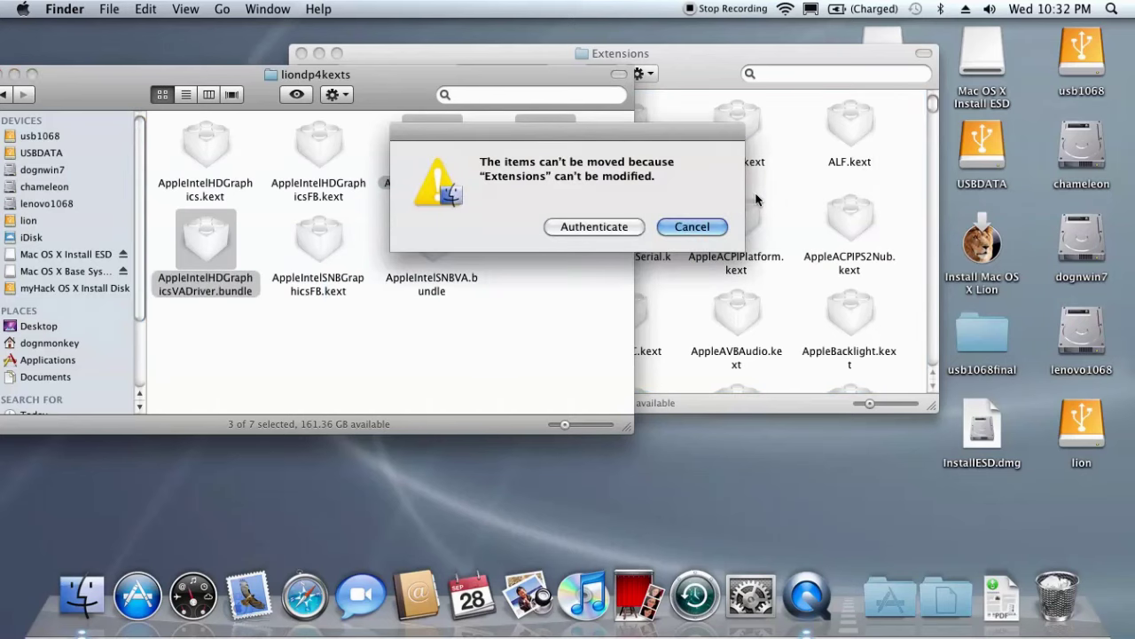
{"action": "left_click", "coordinate": [615, 226]}
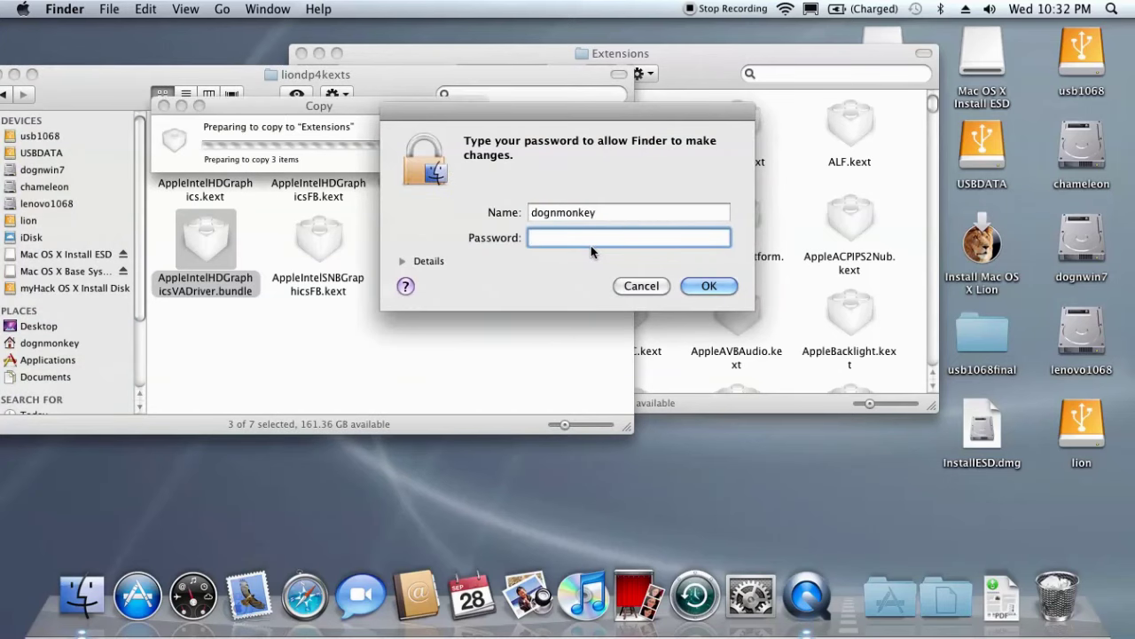
{"action": "type", "text": "••••••"}
{"action": "key", "text": "Return"}
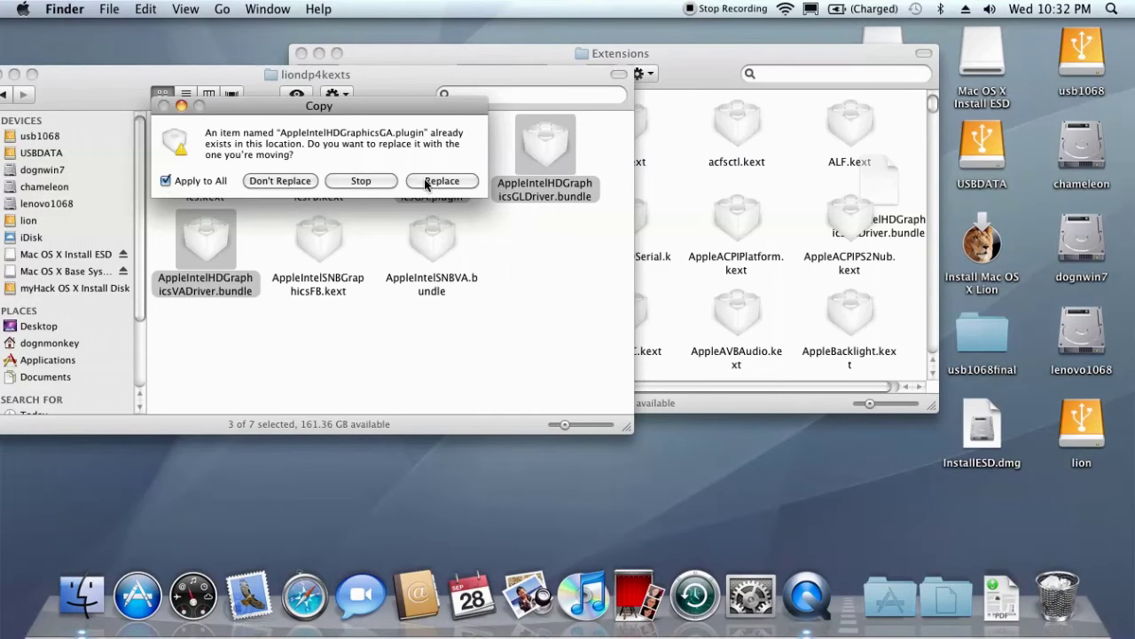
{"action": "left_click", "coordinate": [442, 181]}
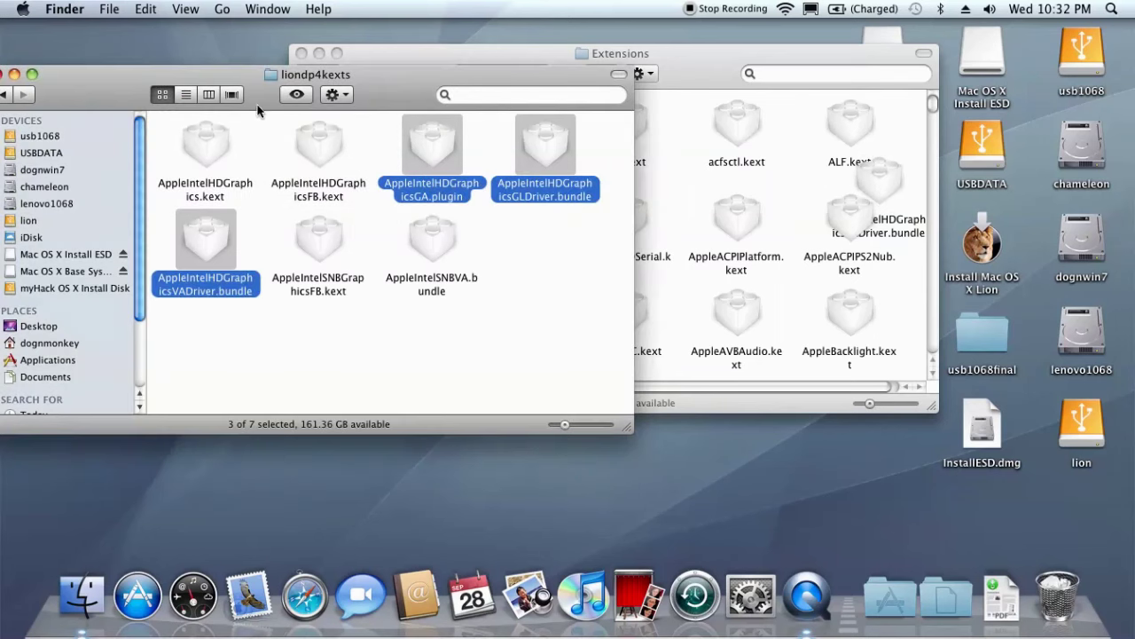
Close the liondp4kexts and Extensions windows
{"action": "left_click_drag", "start_coordinate": [68, 85], "coordinate": [101, 85]}
{"action": "left_click", "coordinate": [48, 74]}
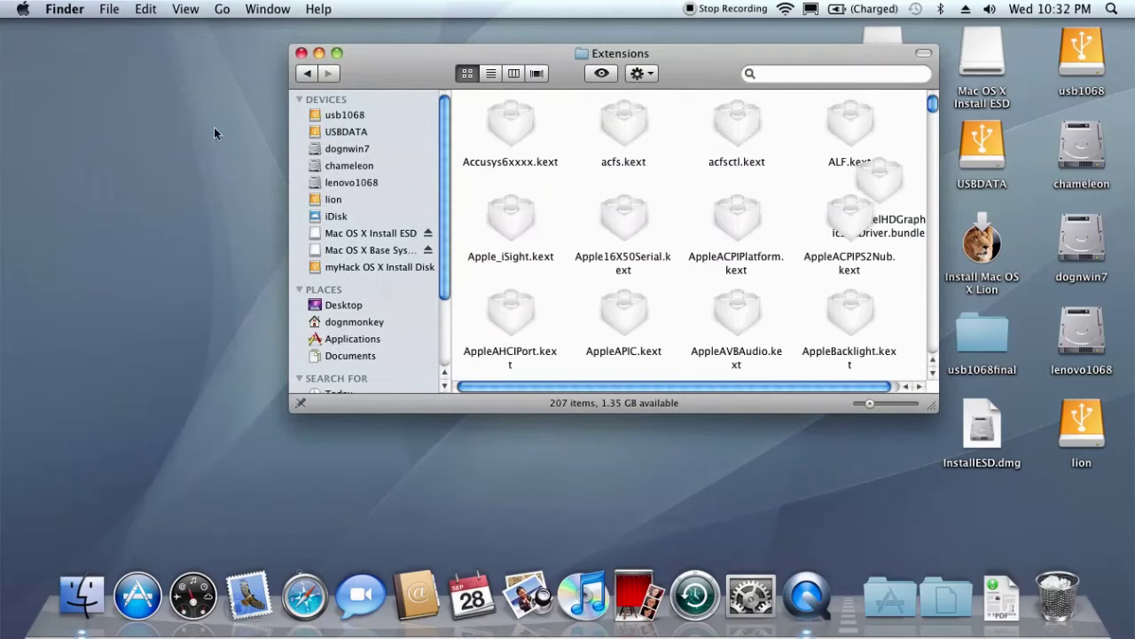
{"action": "left_click", "coordinate": [302, 54]}
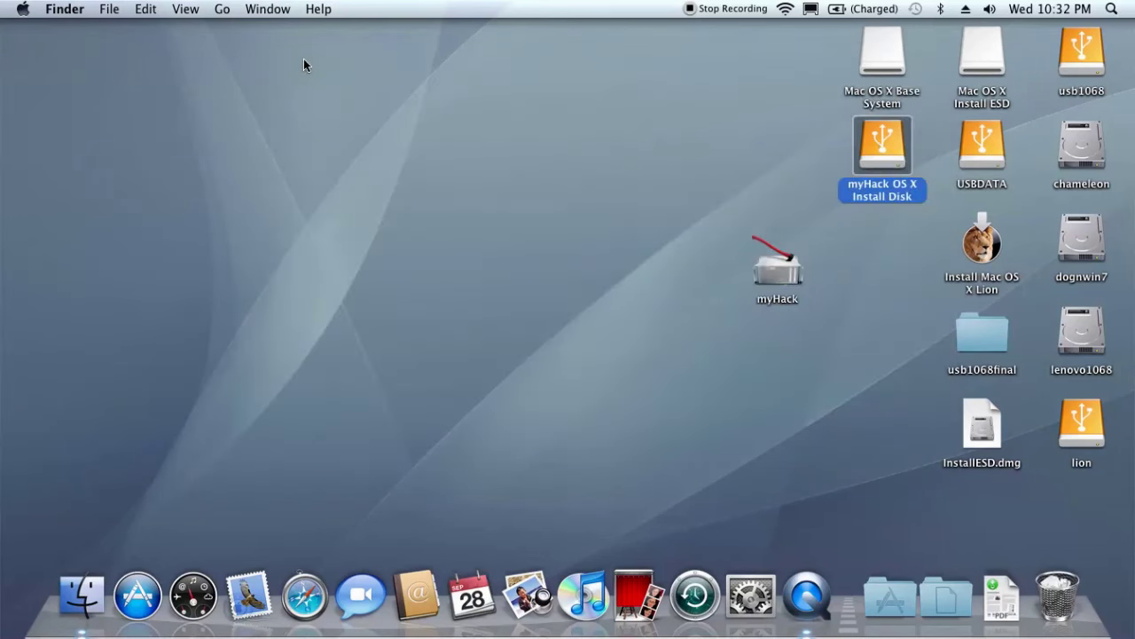
Open the USBDATA drive and clean up the arrangement of its icons
{"action": "double_click", "coordinate": [973, 141]}
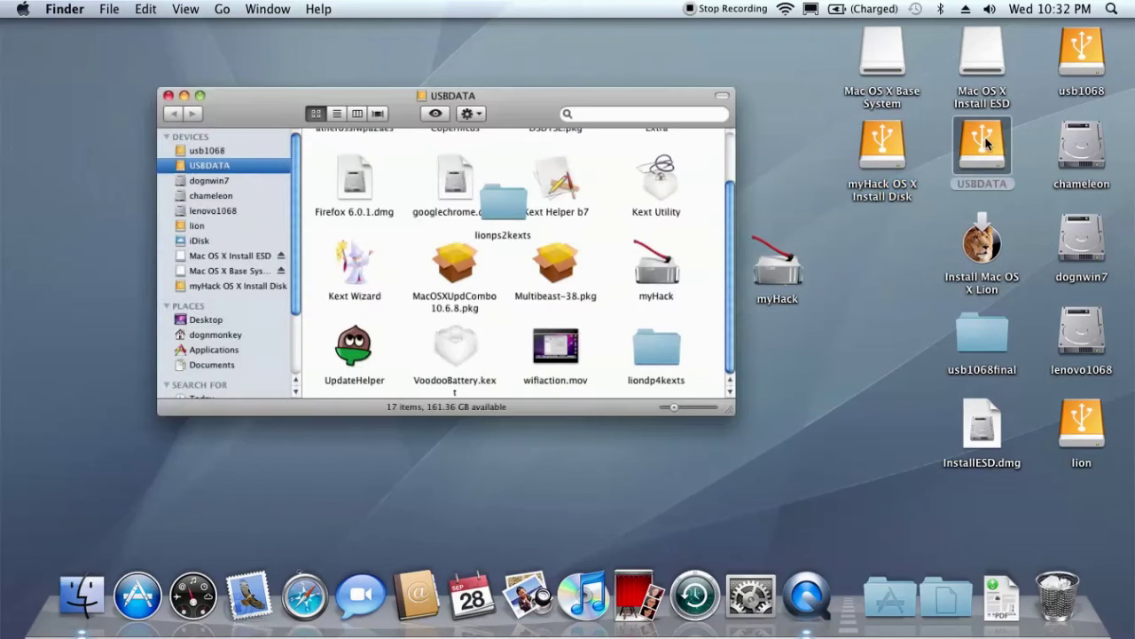
{"action": "right_click", "coordinate": [569, 273]}
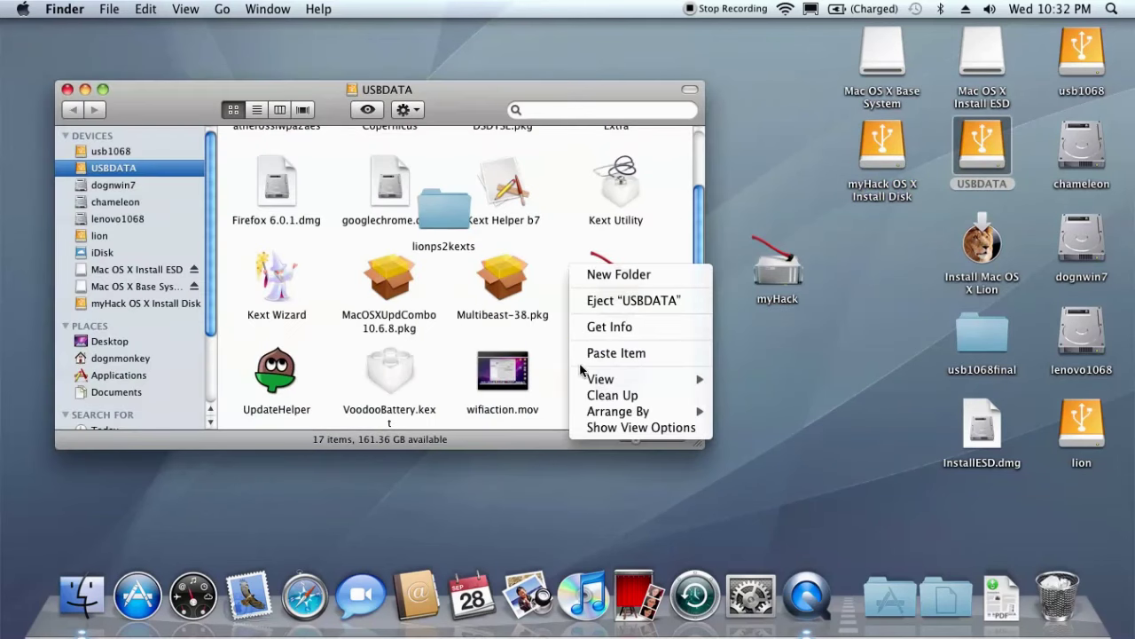
{"action": "left_click", "coordinate": [598, 396]}
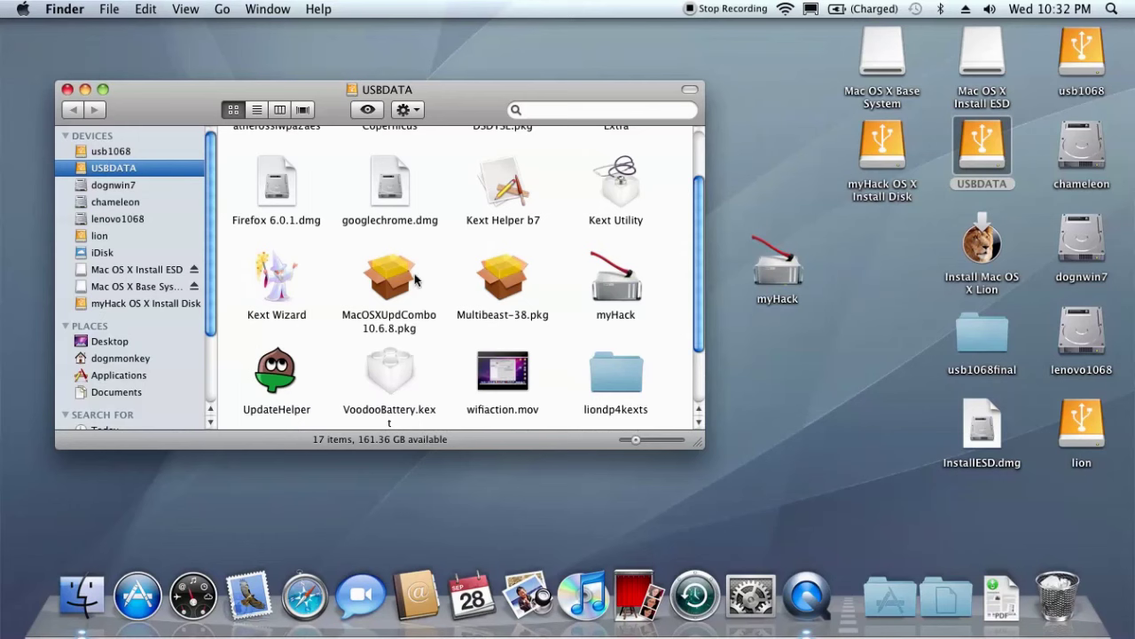
Open Kext Wizard from USBDATA without automatic update checks and set its target disk to myHack OS X Install Disk
{"action": "double_click", "coordinate": [287, 282]}
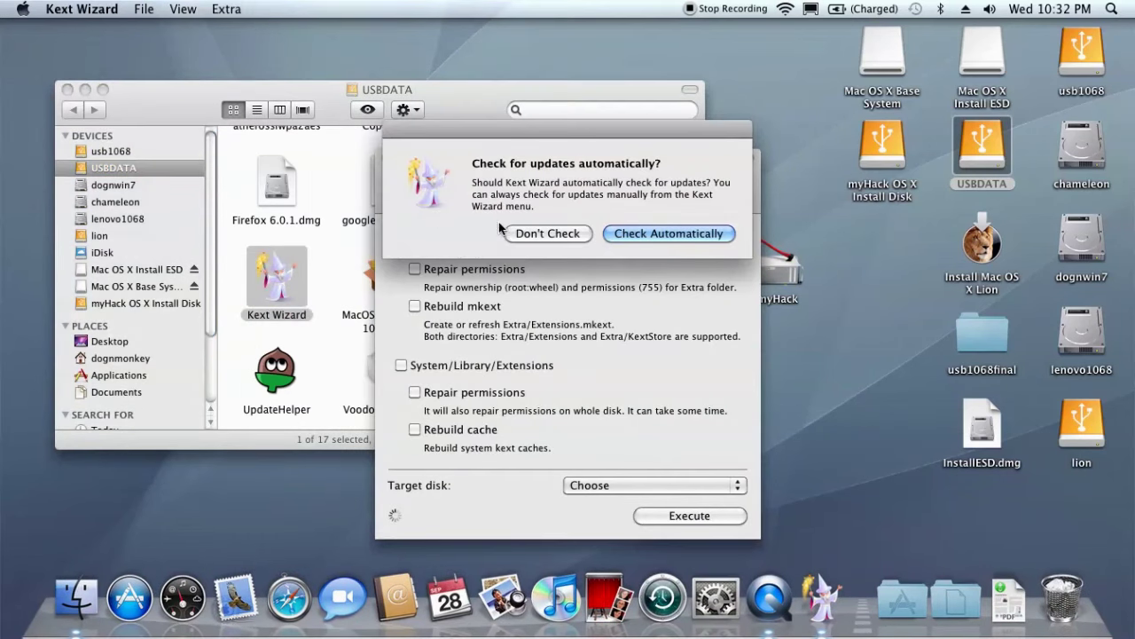
{"action": "left_click", "coordinate": [536, 233]}
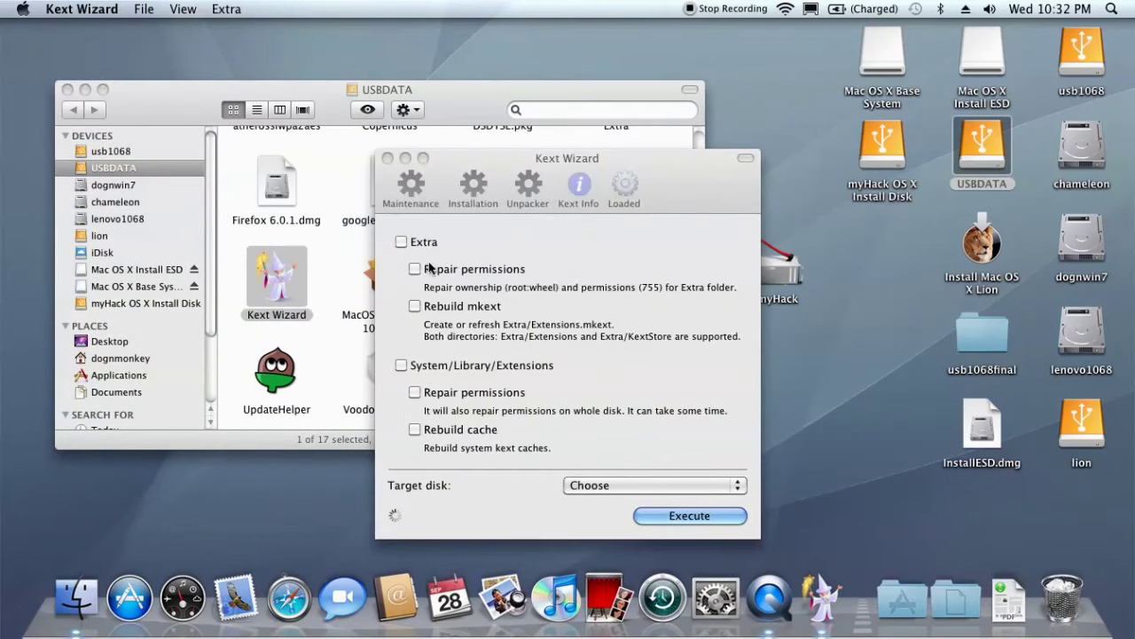
{"action": "left_click", "coordinate": [639, 486]}
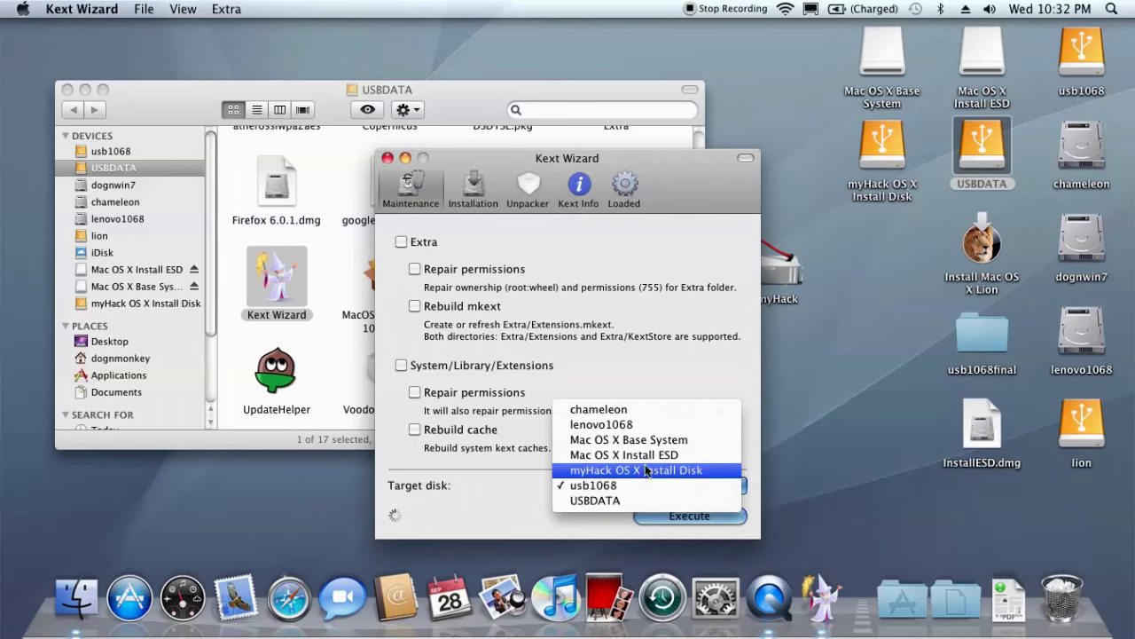
{"action": "left_click", "coordinate": [646, 470]}
Repair permissions and rebuild the mkext and cache for Extra and System/Library/Extensions, authorizing with the account password
{"action": "left_click", "coordinate": [401, 242]}
{"action": "left_click", "coordinate": [401, 364]}
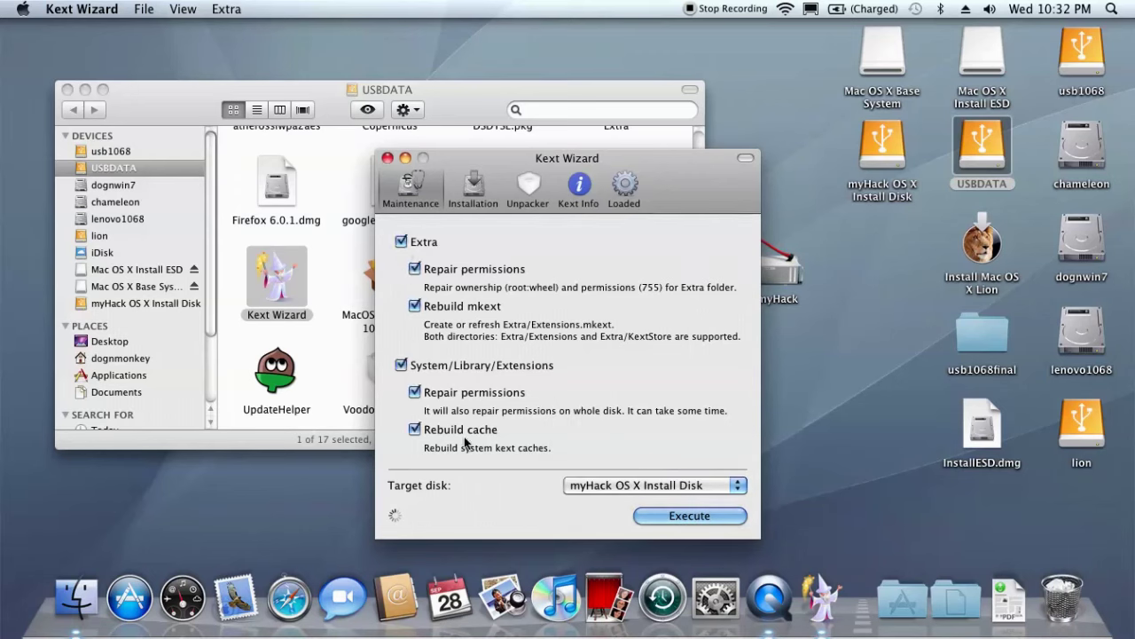
{"action": "left_click", "coordinate": [672, 517]}
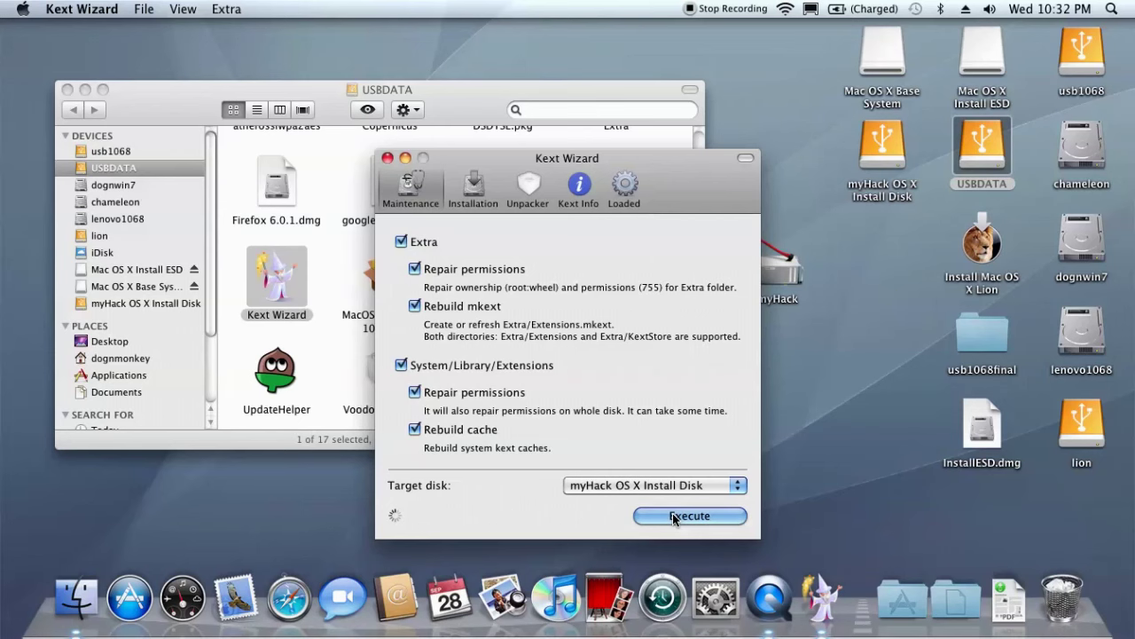
{"action": "type", "text": "••••••"}
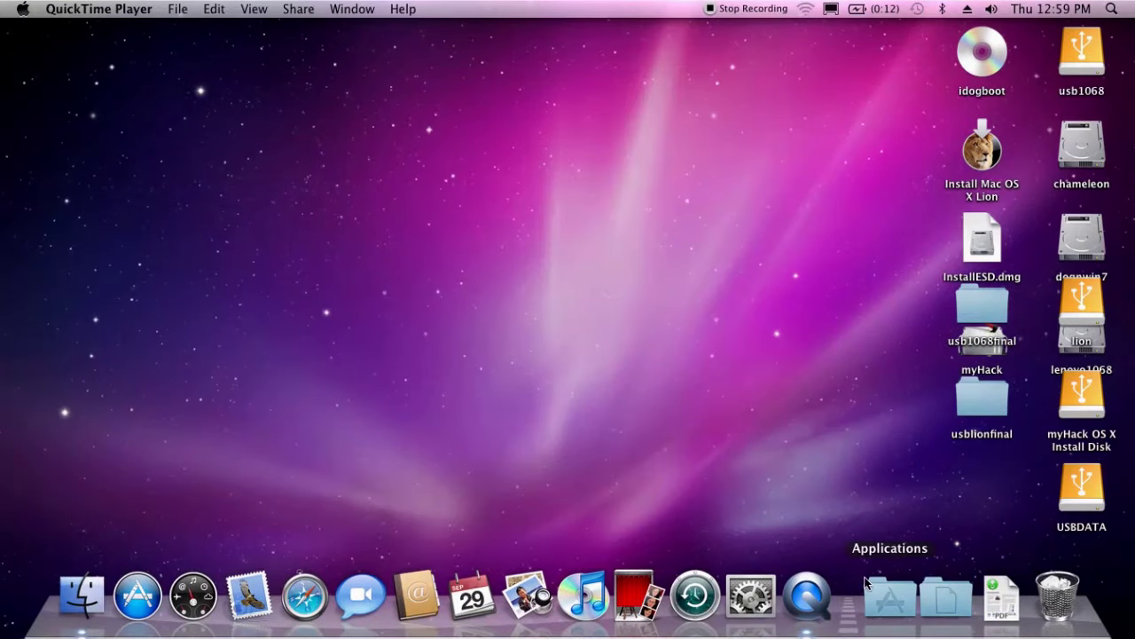
Open Disk Utility from the Utilities folder in Applications
{"action": "left_click", "coordinate": [889, 603]}
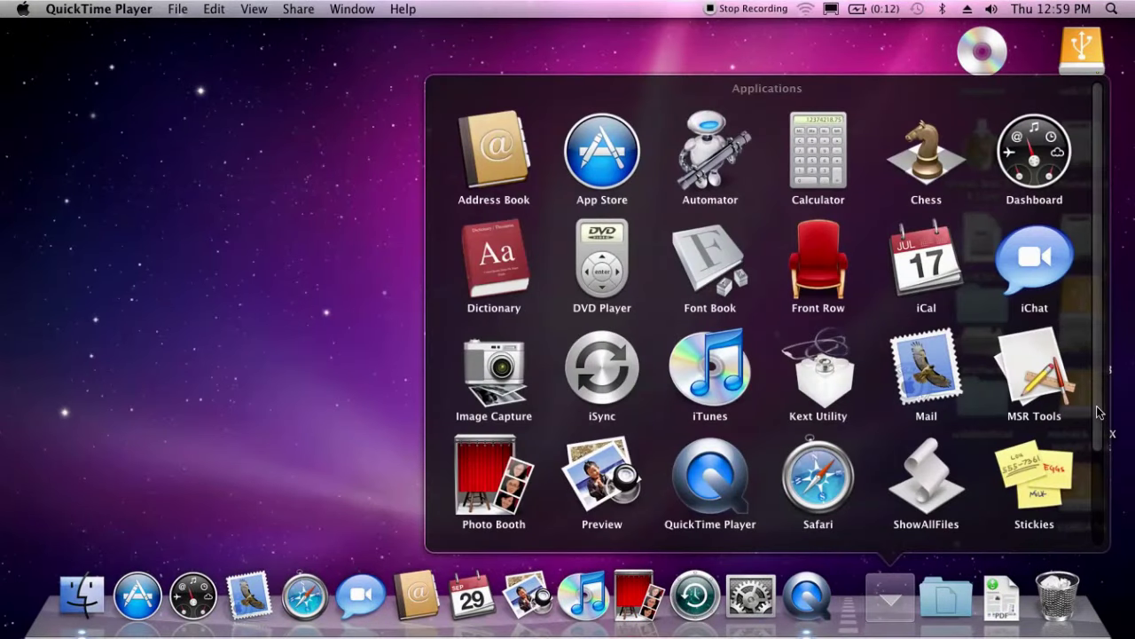
{"action": "scroll", "coordinate": [851, 491], "scroll_direction": "down", "scroll_amount": 3}
{"action": "left_click", "coordinate": [832, 489]}
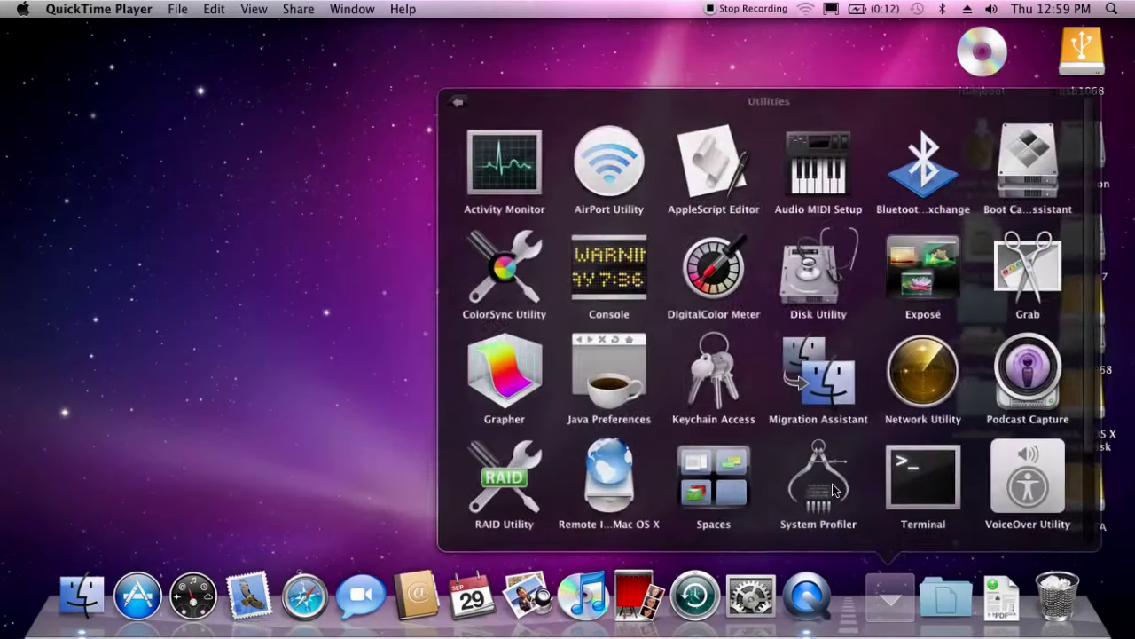
{"action": "left_click", "coordinate": [824, 287]}
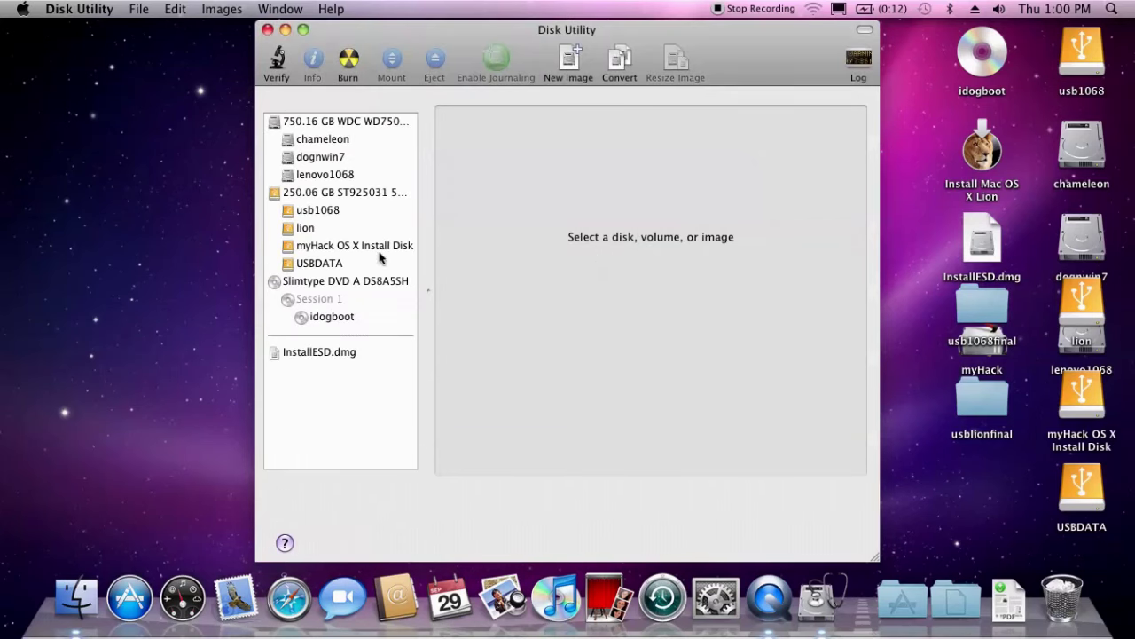
Set up a restore with usb1068 as source and lion as destination, without erasing the destination
{"action": "left_click", "coordinate": [330, 215]}
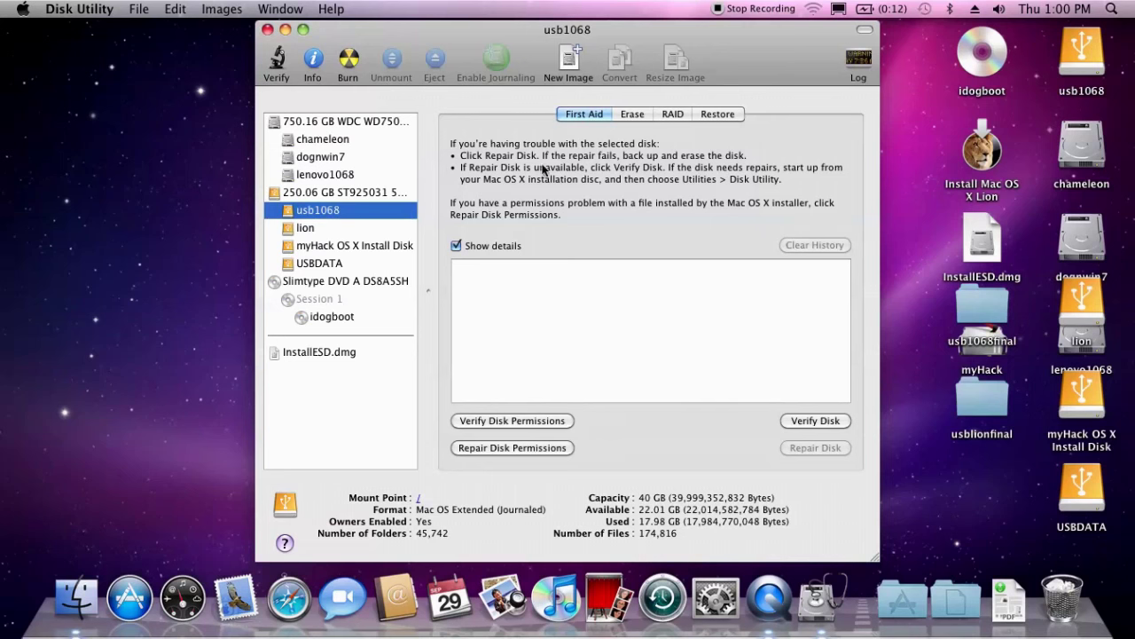
{"action": "left_click", "coordinate": [706, 115]}
{"action": "left_click_drag", "start_coordinate": [379, 213], "coordinate": [621, 257]}
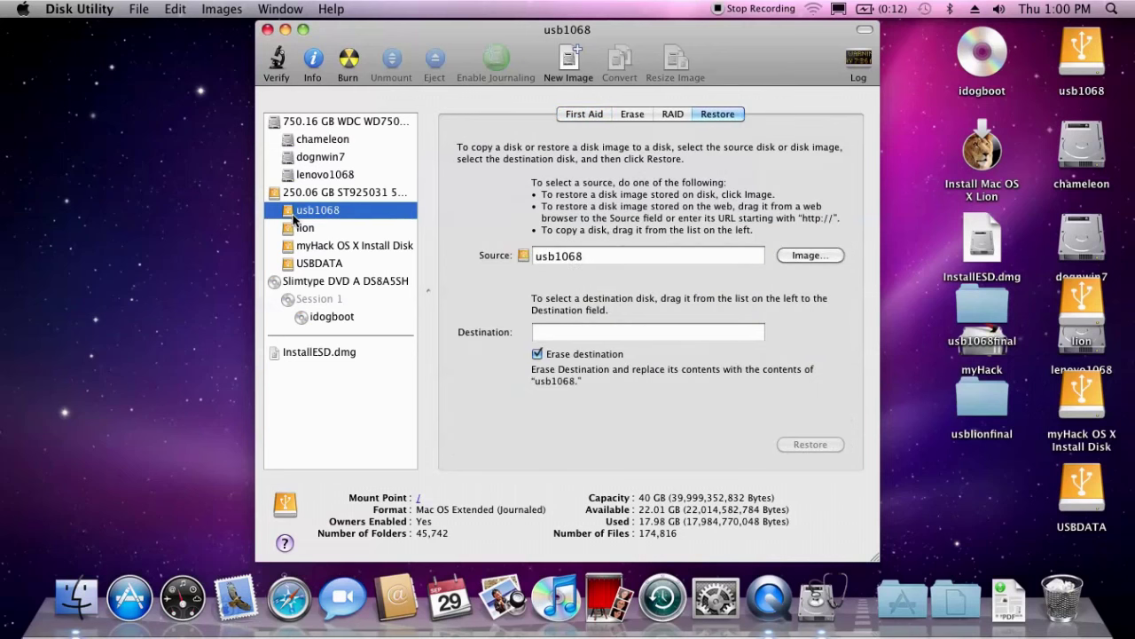
{"action": "left_click_drag", "start_coordinate": [306, 233], "coordinate": [586, 340]}
{"action": "left_click", "coordinate": [538, 354]}
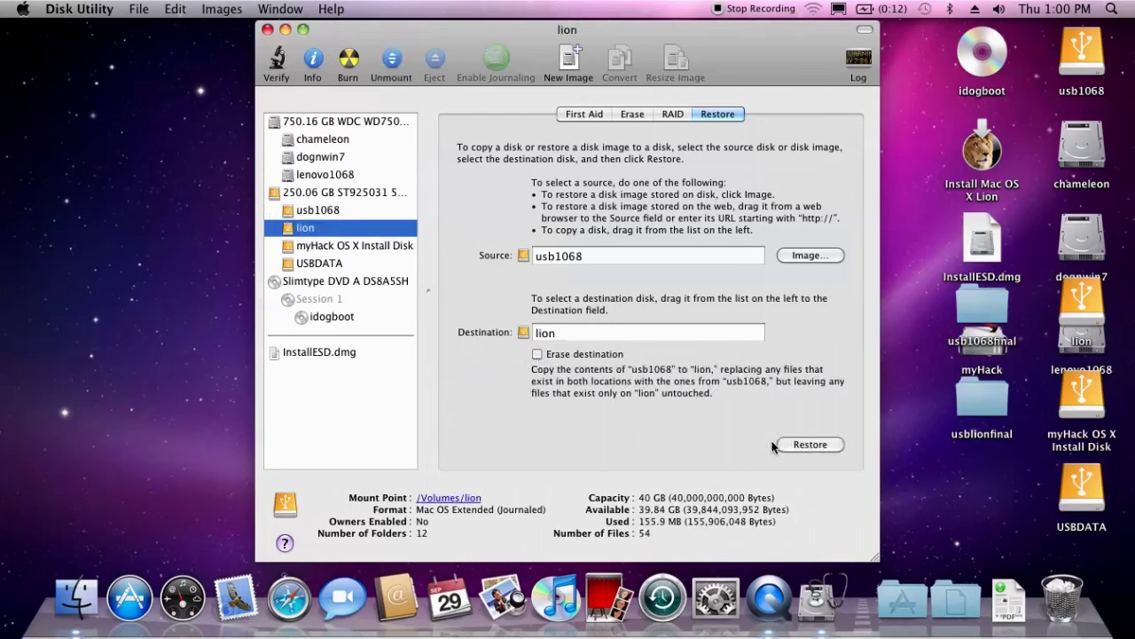
Start and confirm the restore of usb1068 onto lion, authorizing with the account password
{"action": "left_click", "coordinate": [809, 445]}
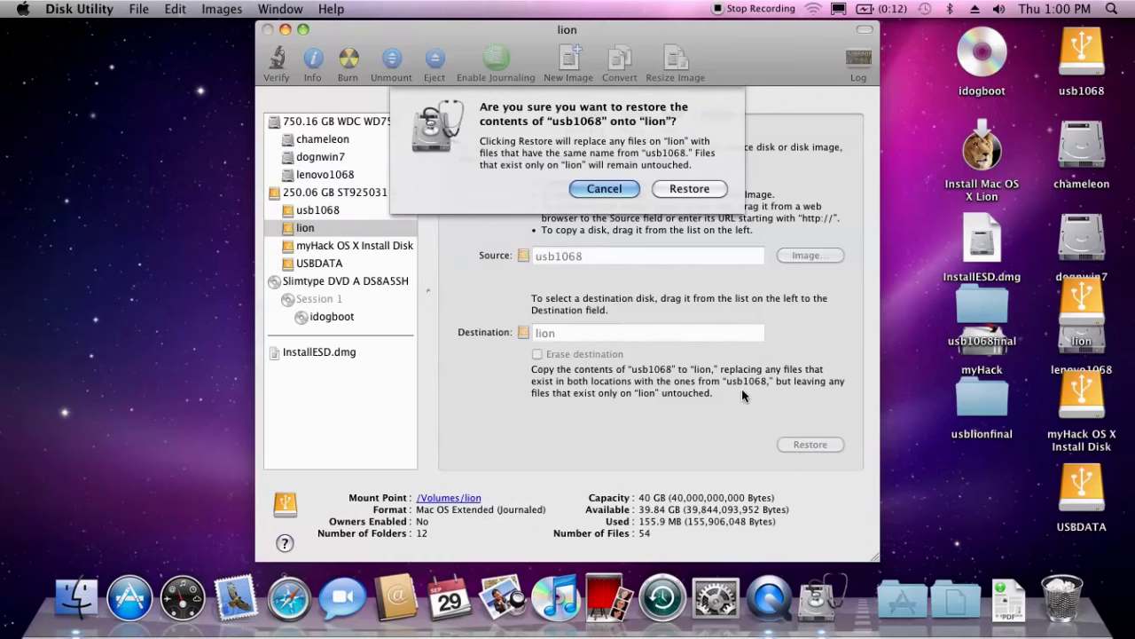
{"action": "left_click", "coordinate": [697, 189]}
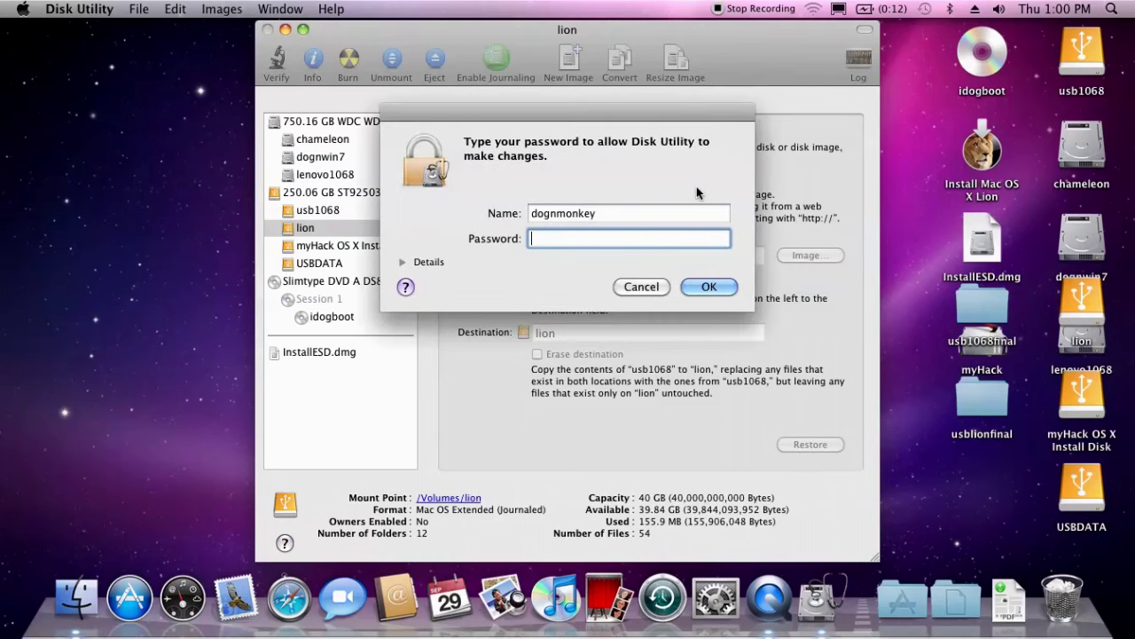
{"action": "type", "text": "******"}
{"action": "key", "text": "Return"}
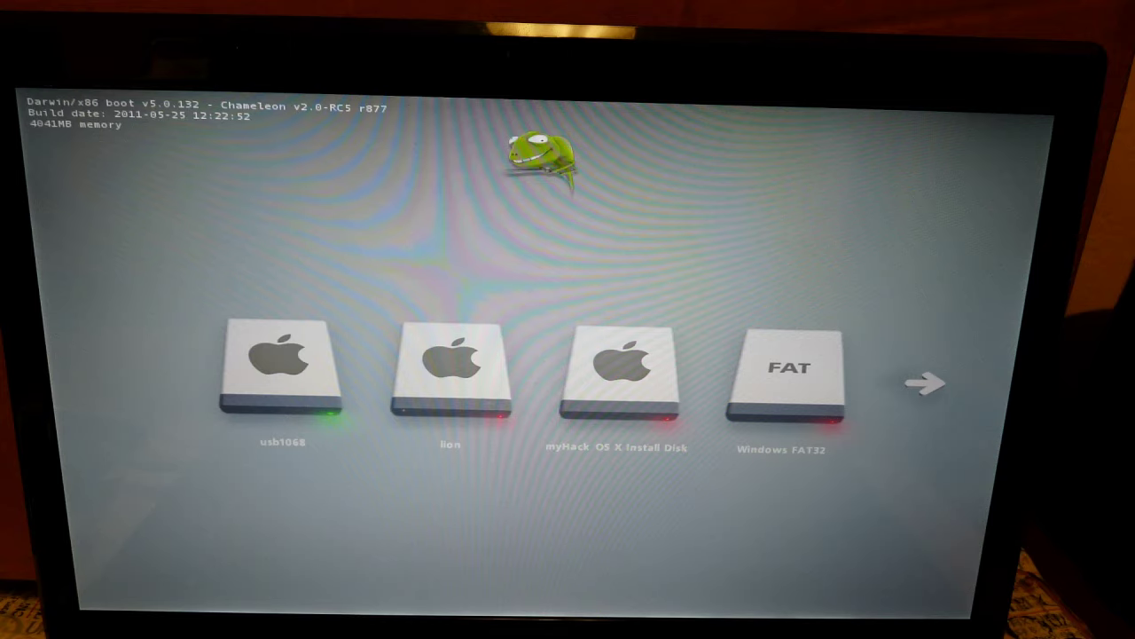
Choose myHack OS X Install Disk in the Chameleon boot menu and start installing Mac OS X on the lion107 disk
{"action": "key", "text": "Right"}
{"action": "key", "text": "Right"}
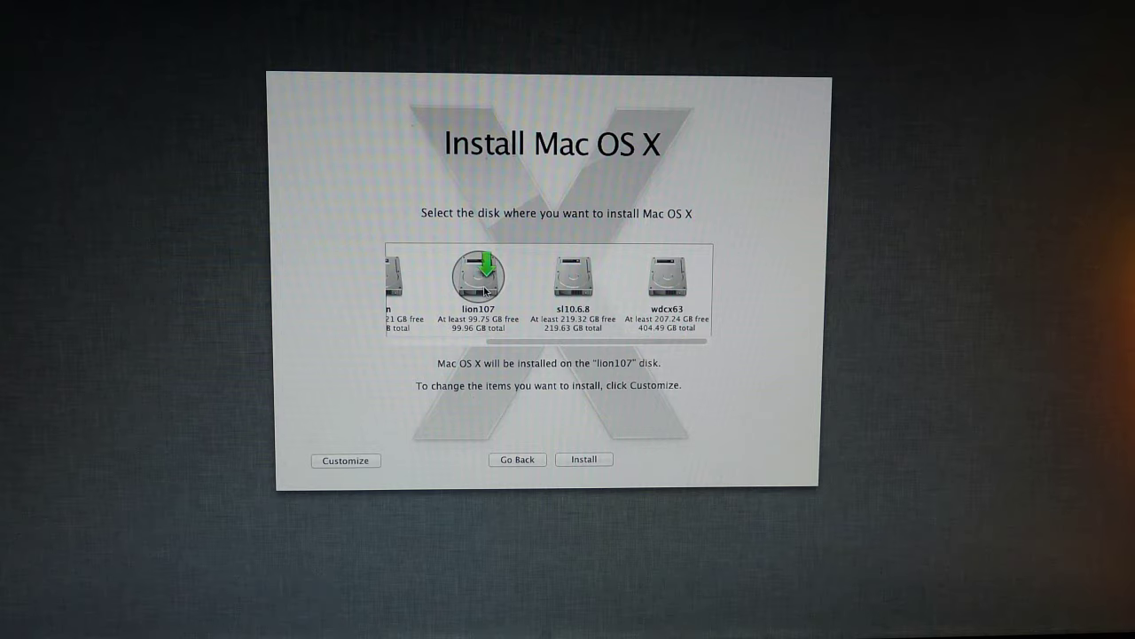
{"action": "left_click", "coordinate": [584, 458]}
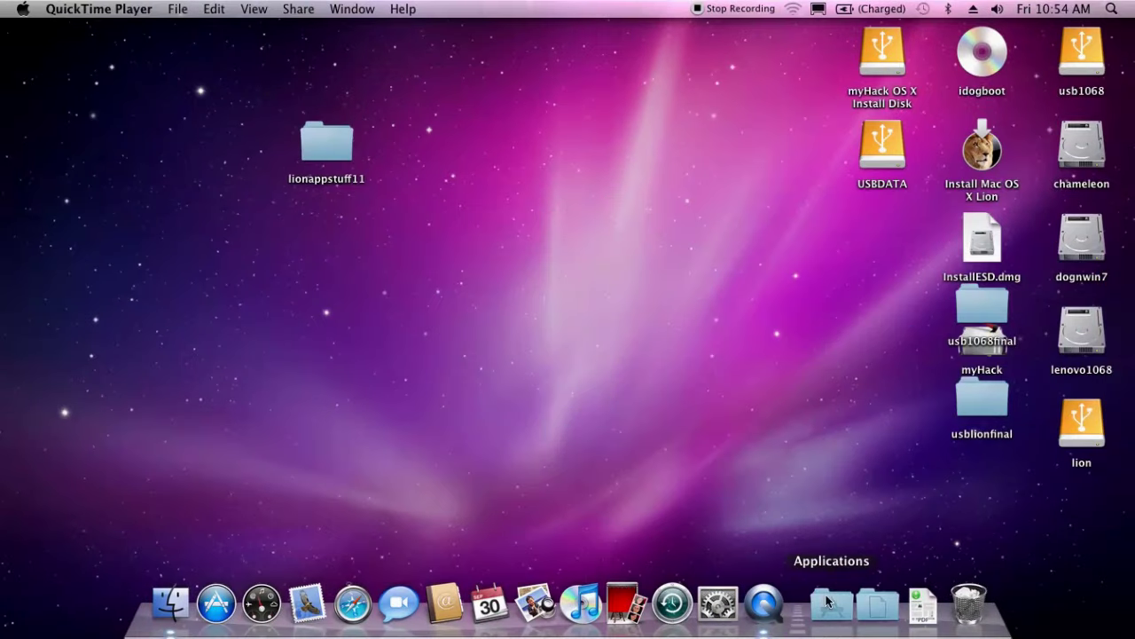
Open Disk Utility from the Applications folder's Utilities
{"action": "left_click", "coordinate": [834, 625]}
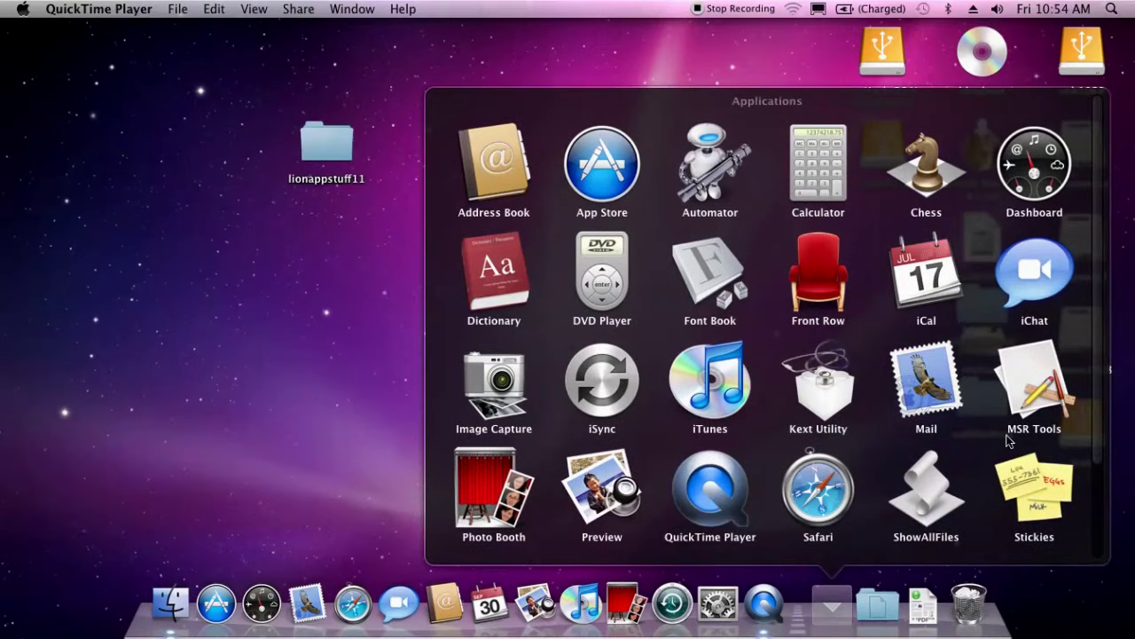
{"action": "scroll", "coordinate": [1094, 405], "scroll_direction": "down", "scroll_amount": 3}
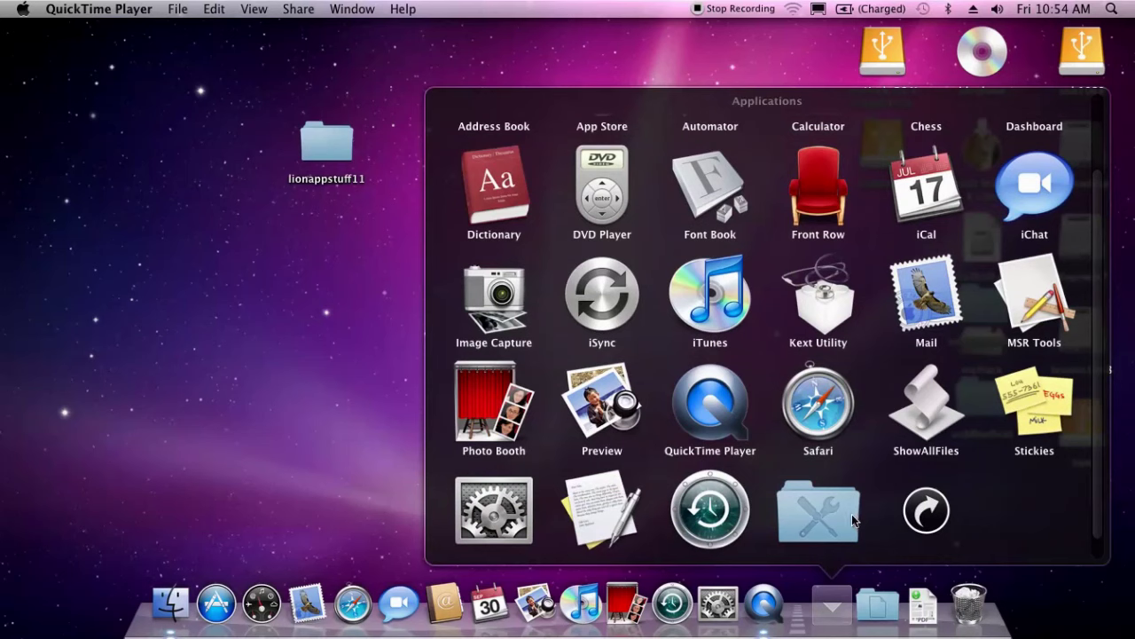
{"action": "left_click", "coordinate": [853, 509]}
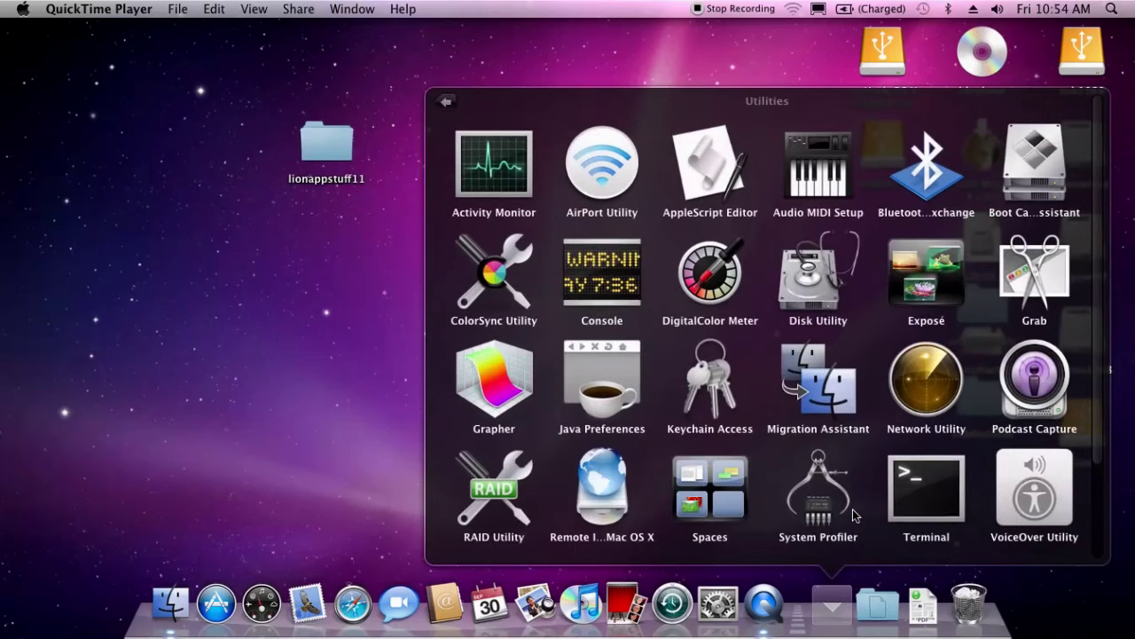
{"action": "left_click", "coordinate": [815, 287]}
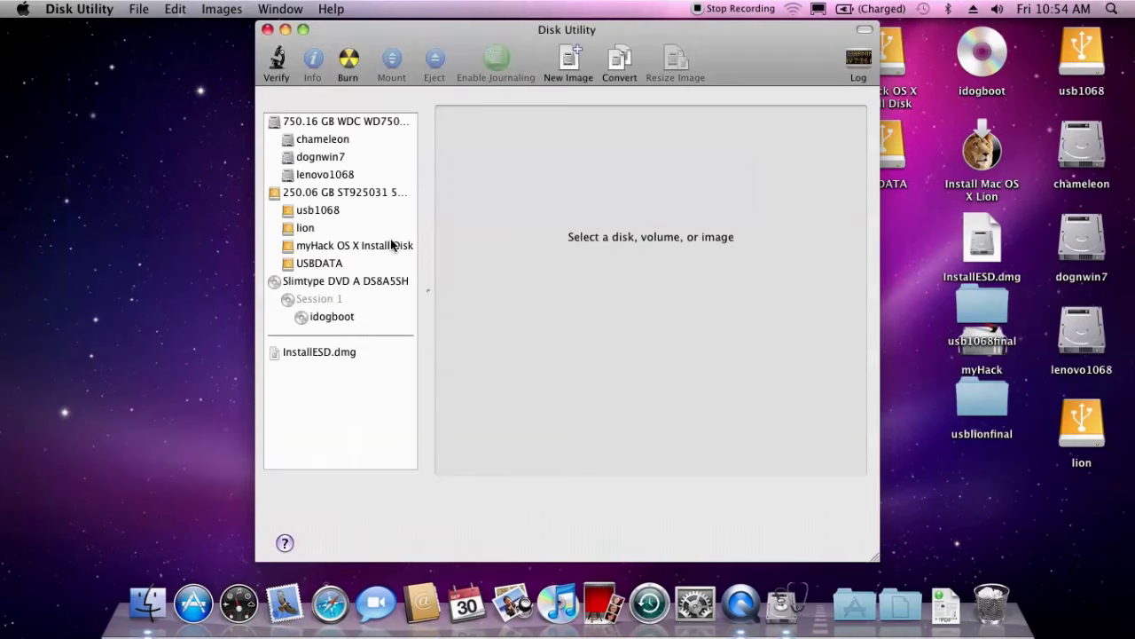
Try to erase the lenovo1068 volume as Mac OS Extended (Journaled) with the name lenovolion
{"action": "left_click", "coordinate": [323, 177]}
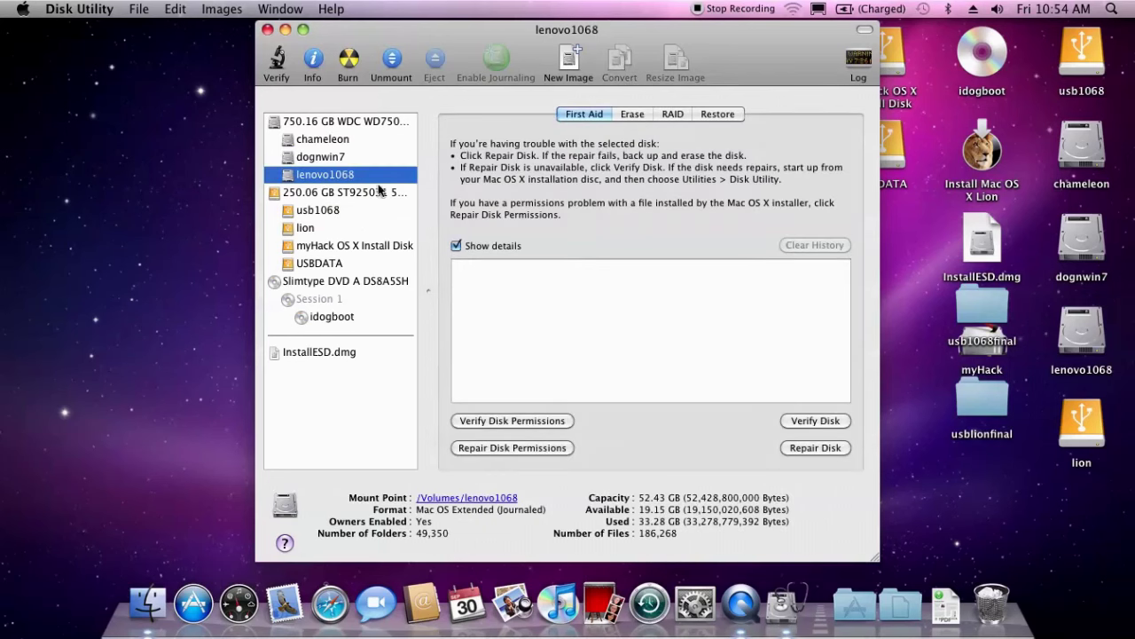
{"action": "left_click", "coordinate": [633, 117]}
{"action": "left_click_drag", "start_coordinate": [695, 303], "coordinate": [613, 306]}
{"action": "type", "text": "lenovolion"}
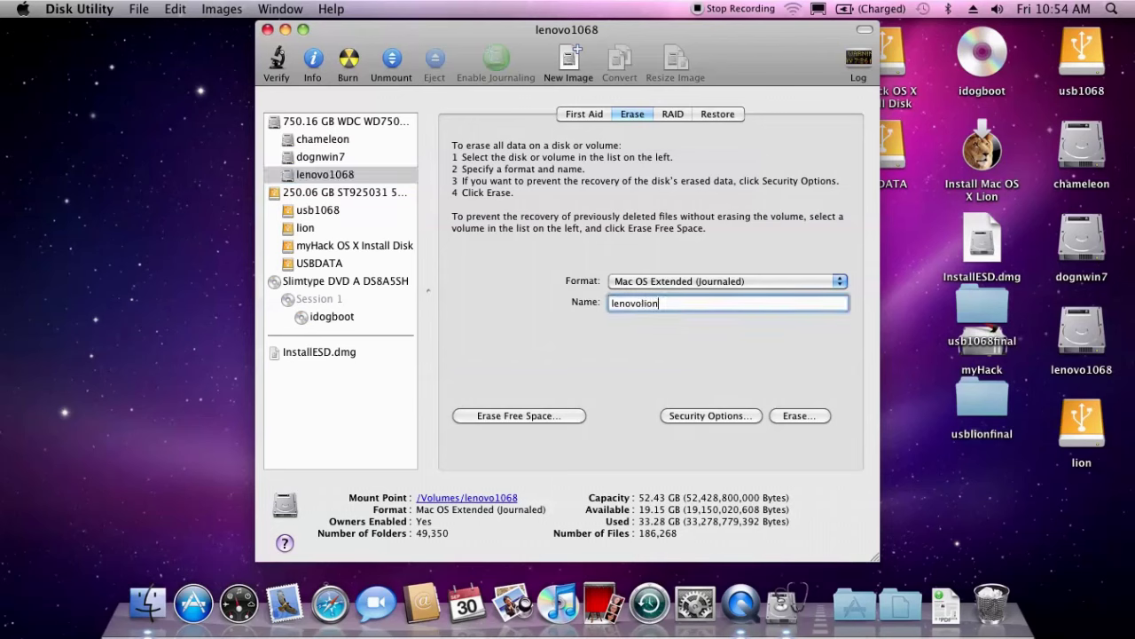
{"action": "left_click", "coordinate": [797, 417]}
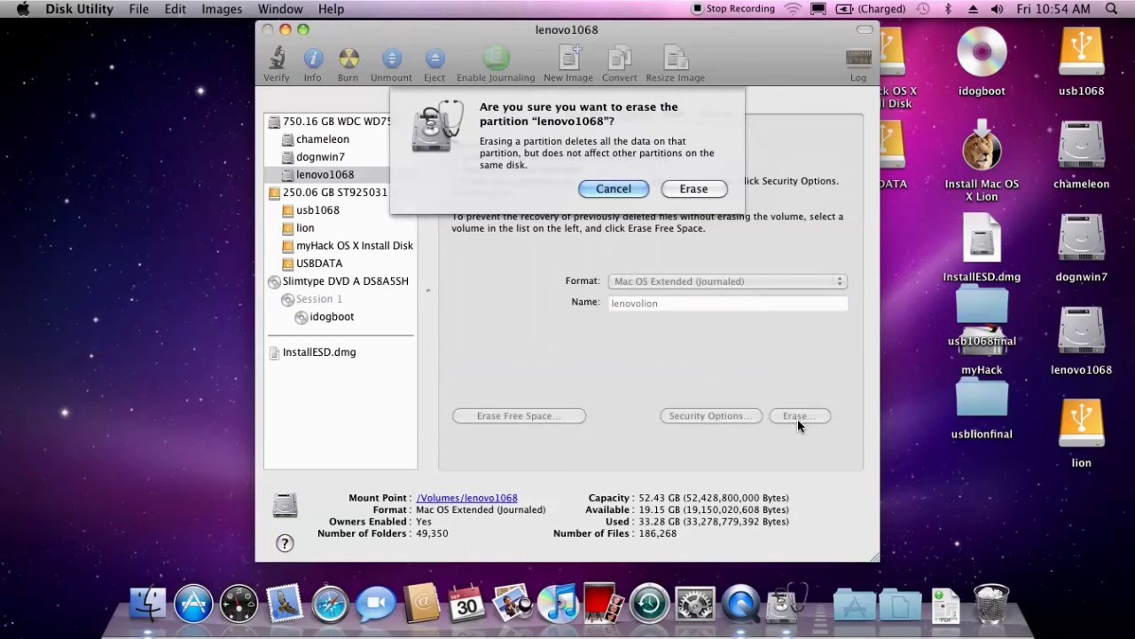
{"action": "left_click", "coordinate": [696, 190]}
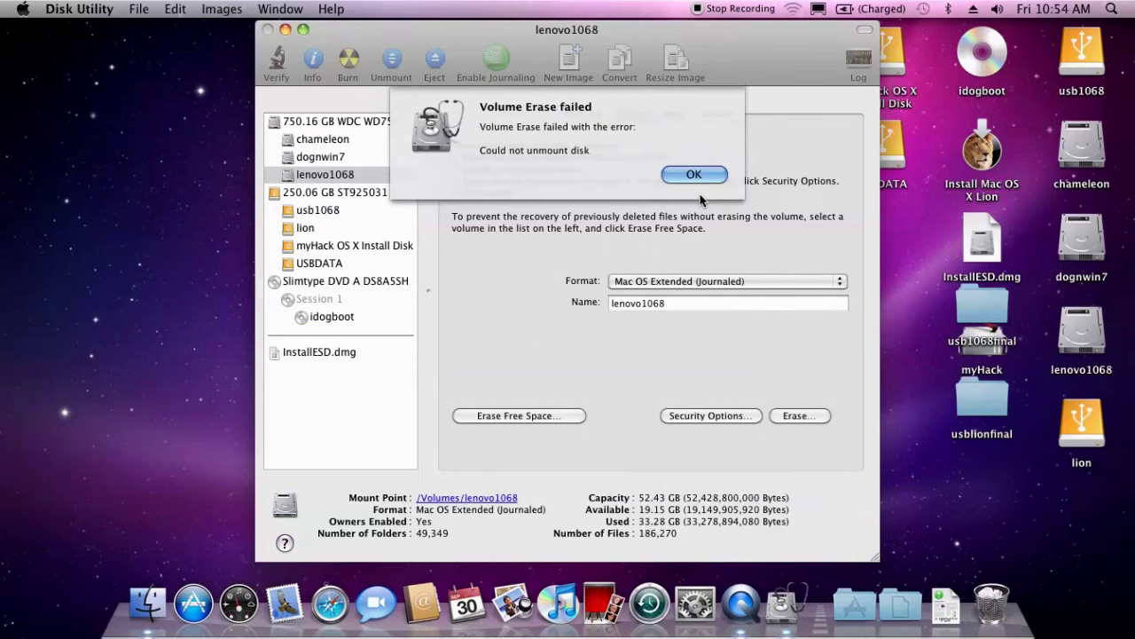
{"action": "left_click", "coordinate": [690, 175]}
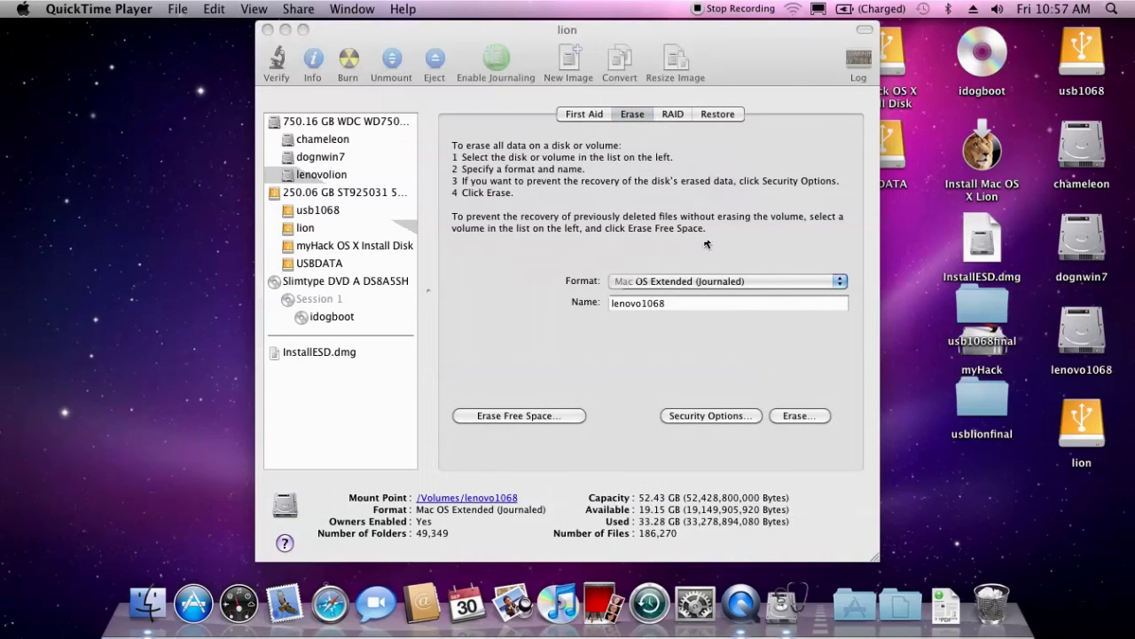
Set up a Disk Utility restore with lion as the source and lenovolion as the destination
{"action": "left_click", "coordinate": [342, 229]}
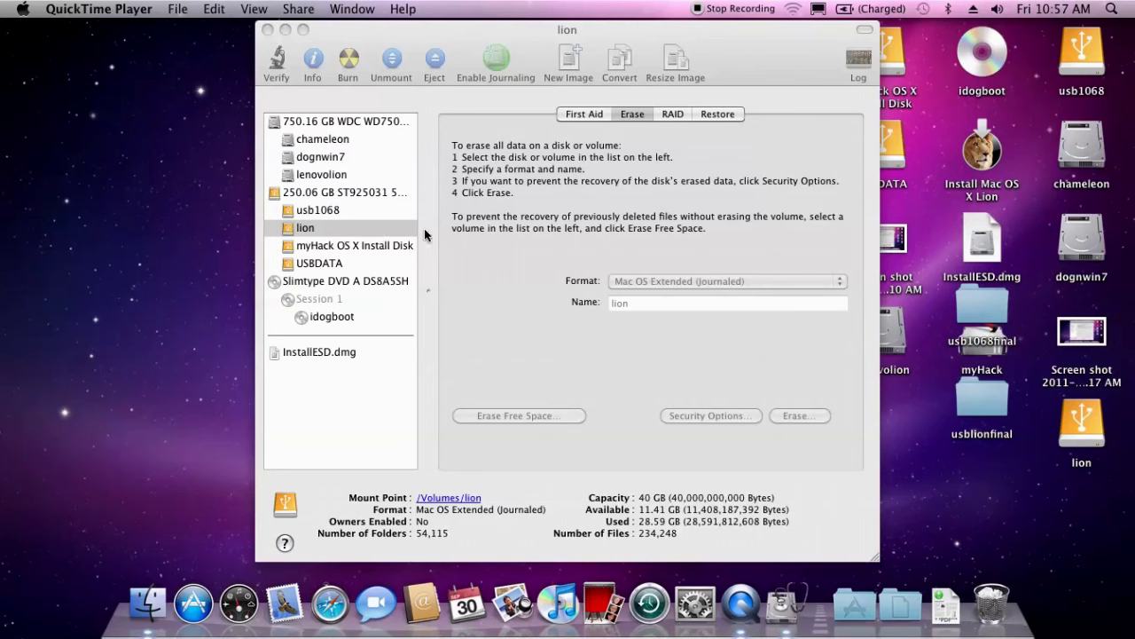
{"action": "left_click", "coordinate": [721, 115]}
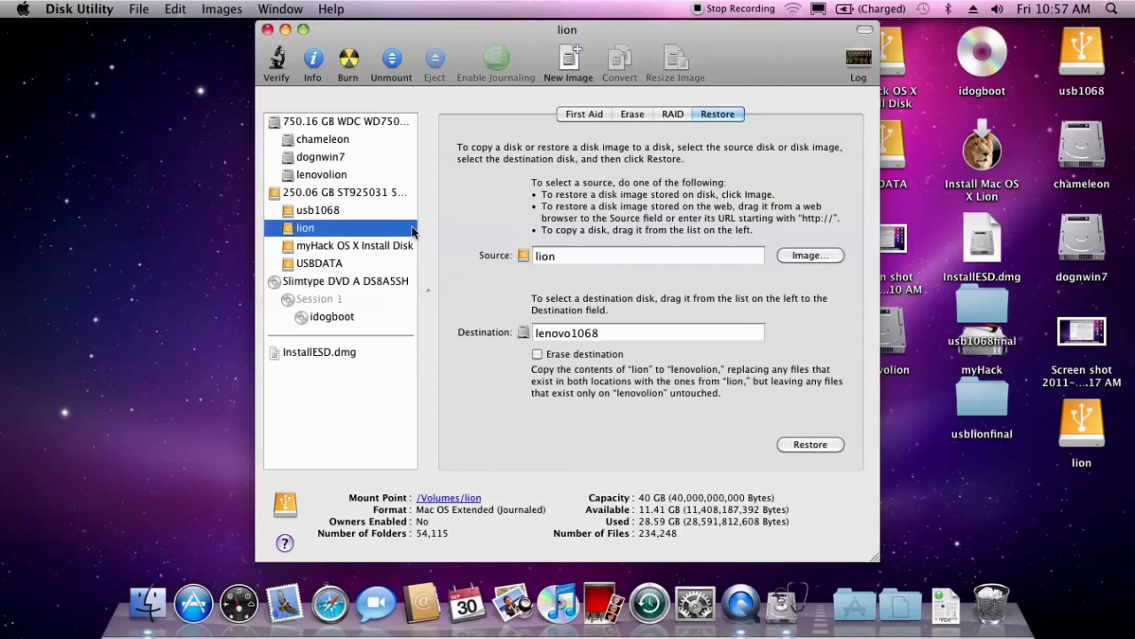
{"action": "left_click", "coordinate": [340, 176]}
{"action": "left_click_drag", "start_coordinate": [340, 177], "coordinate": [576, 334]}
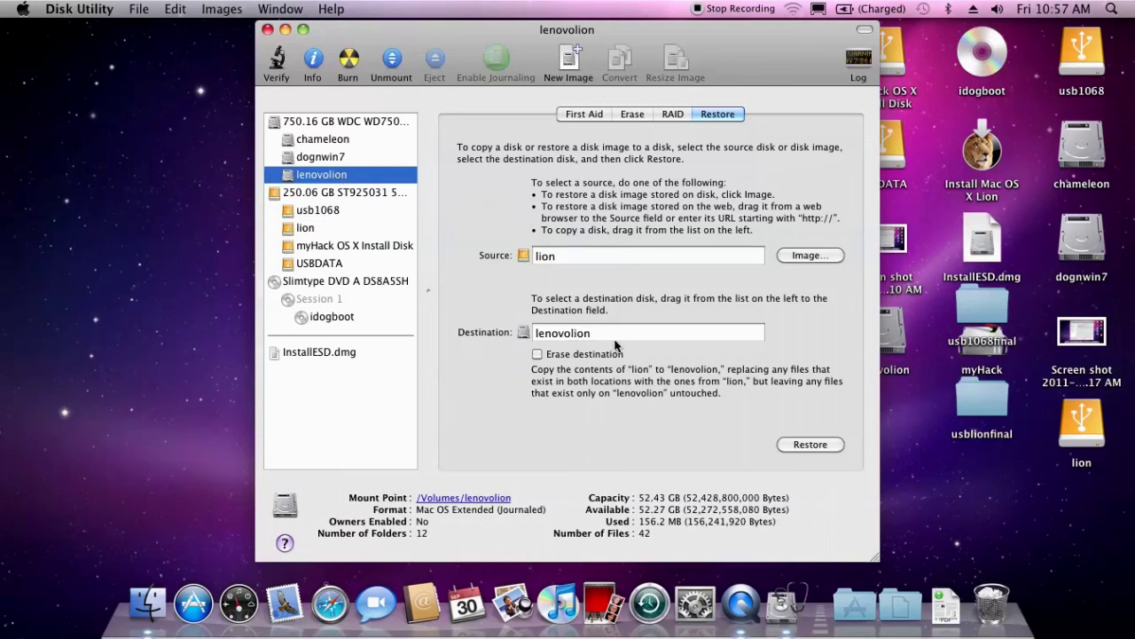
Start and confirm the restore of lion onto lenovolion, authorizing with the account password
{"action": "left_click", "coordinate": [809, 443]}
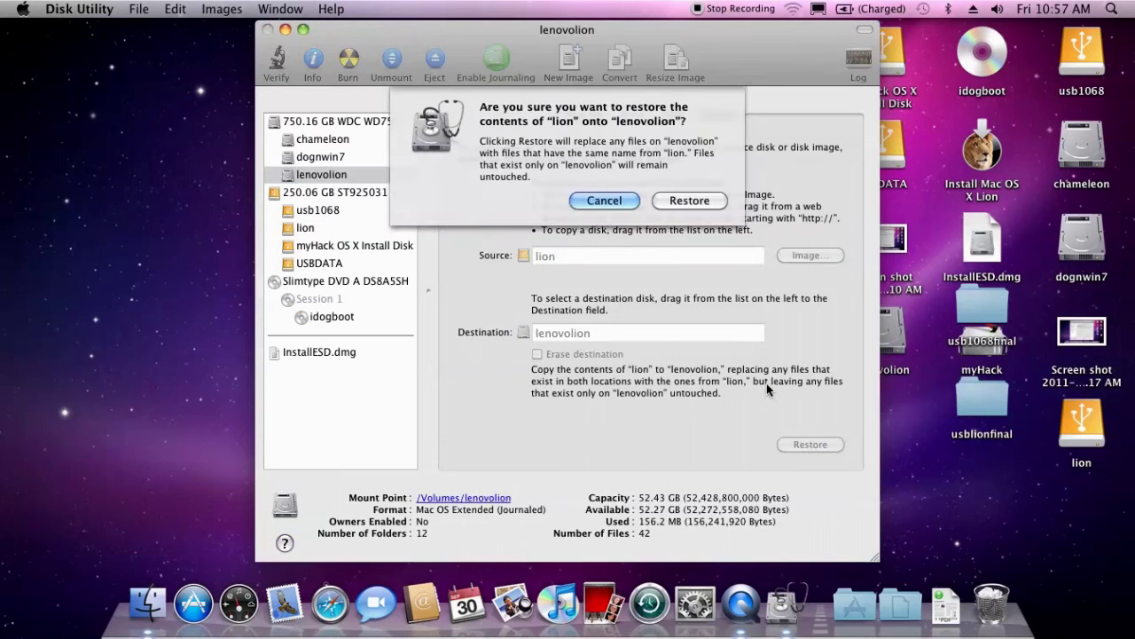
{"action": "left_click", "coordinate": [692, 201]}
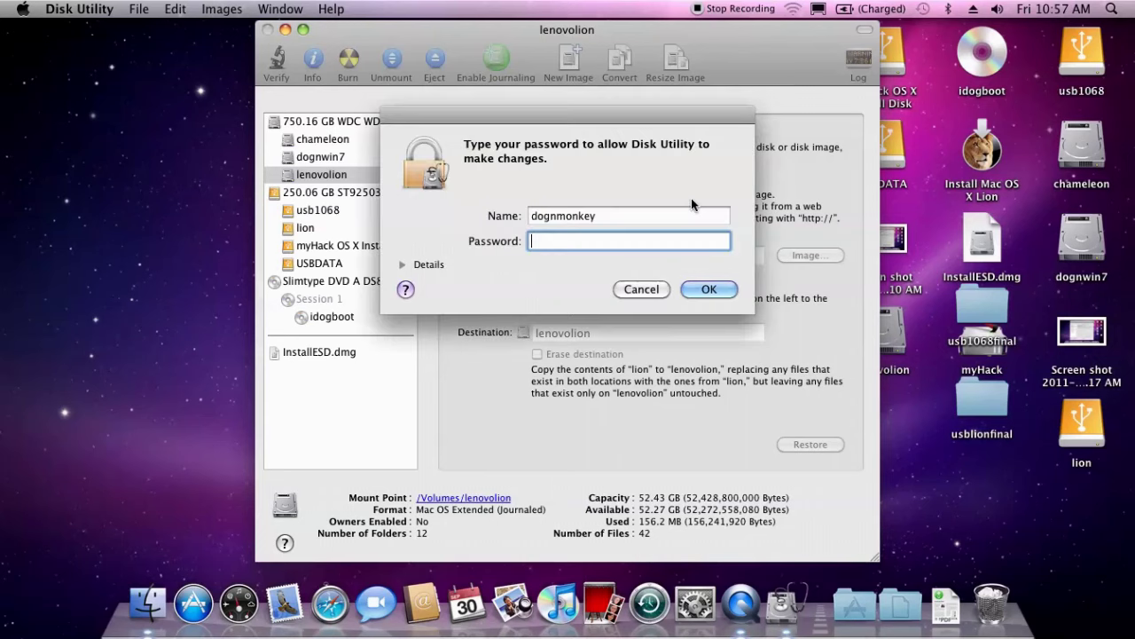
{"action": "type", "text": "******"}
{"action": "key", "text": "Return"}
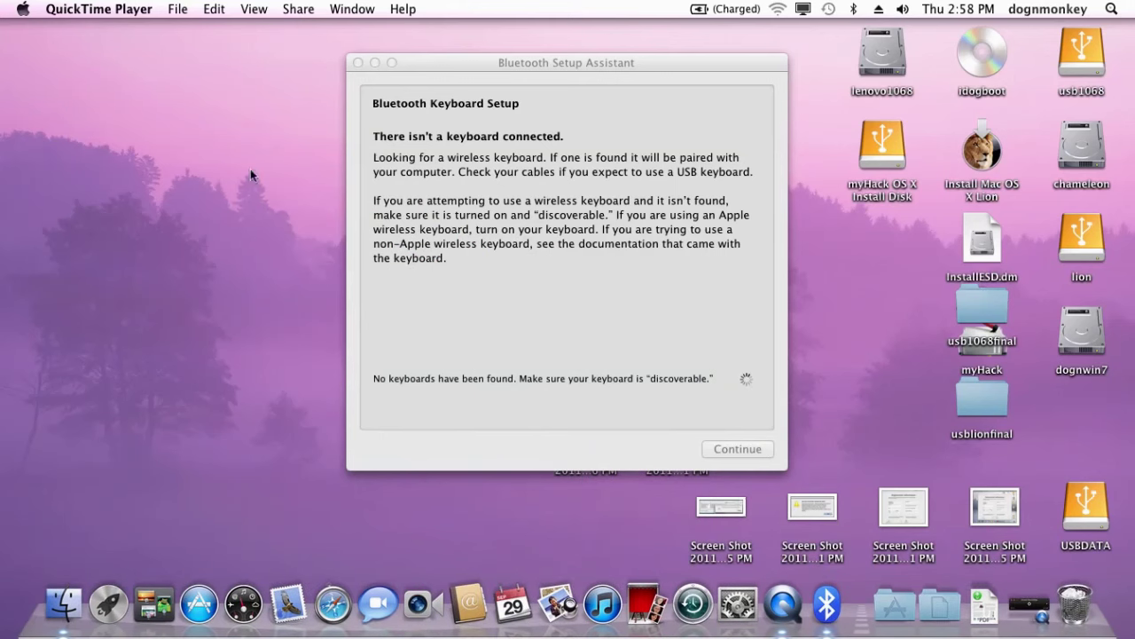
In the advanced Bluetooth preferences, stop Bluetooth Setup Assistant from opening at startup when no keyboard, mouse or trackpad is detected
{"action": "left_click", "coordinate": [376, 61]}
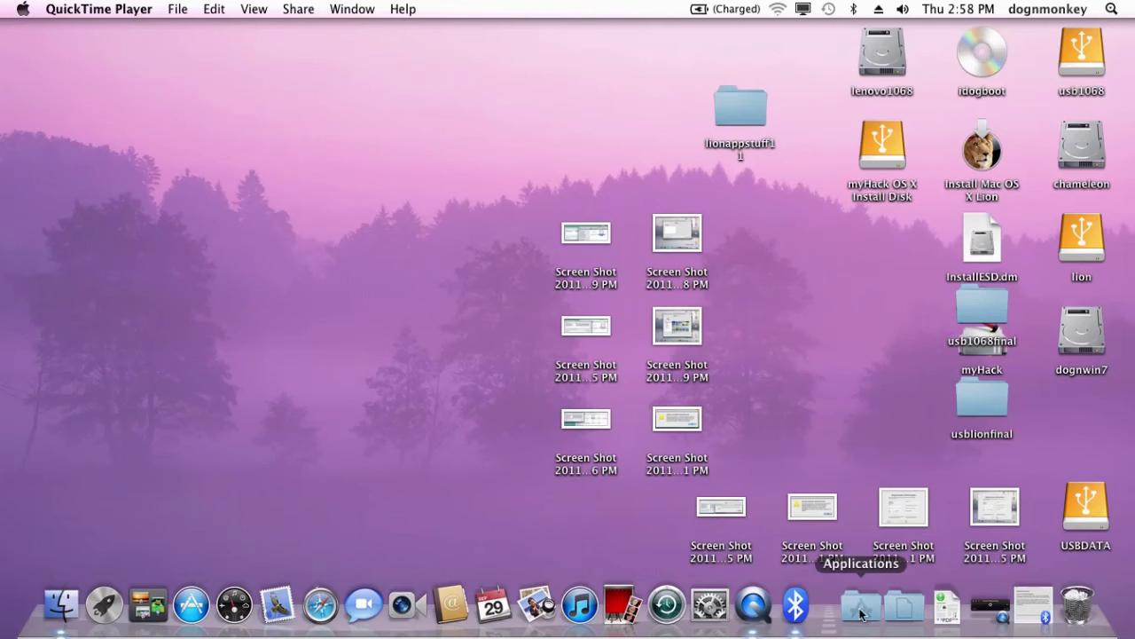
{"action": "left_click", "coordinate": [716, 607]}
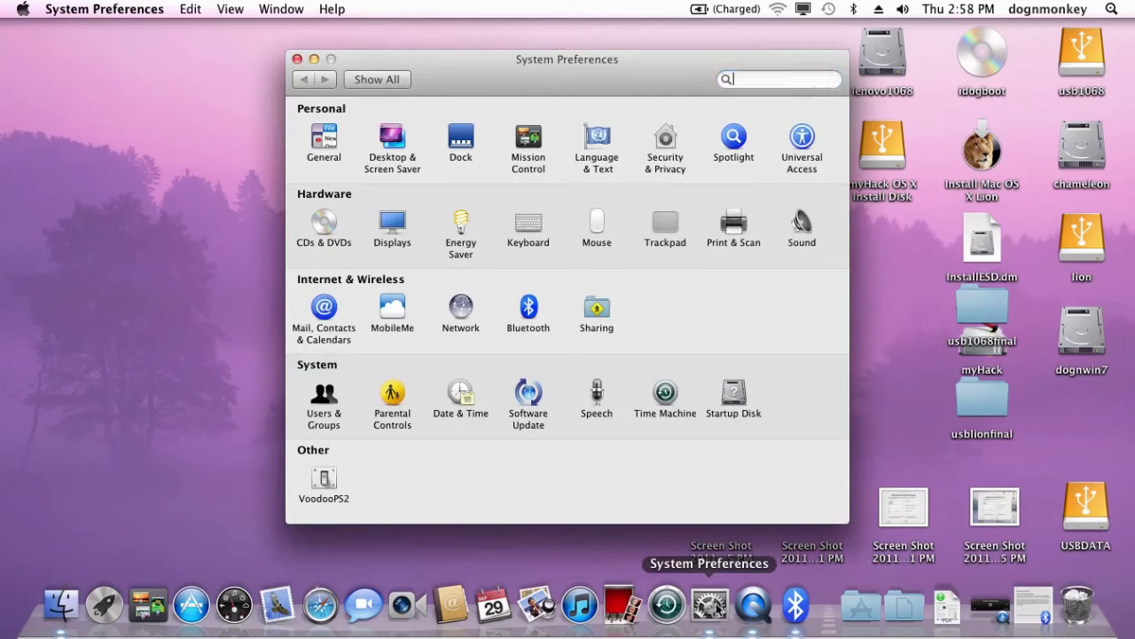
{"action": "left_click", "coordinate": [531, 310]}
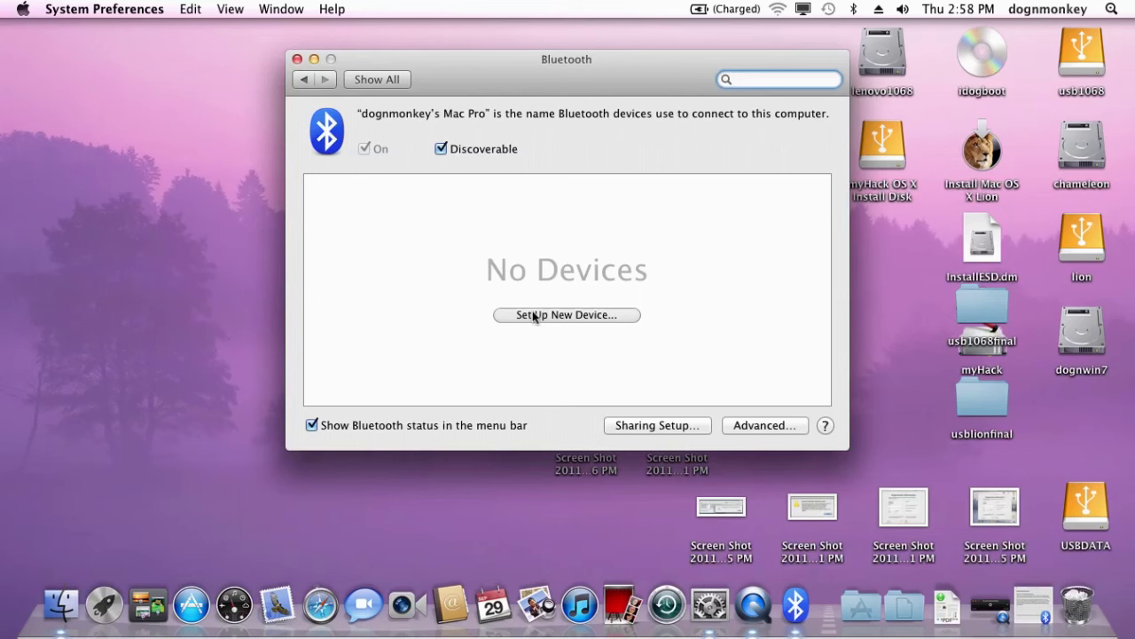
{"action": "left_click", "coordinate": [755, 425]}
{"action": "left_click", "coordinate": [346, 118]}
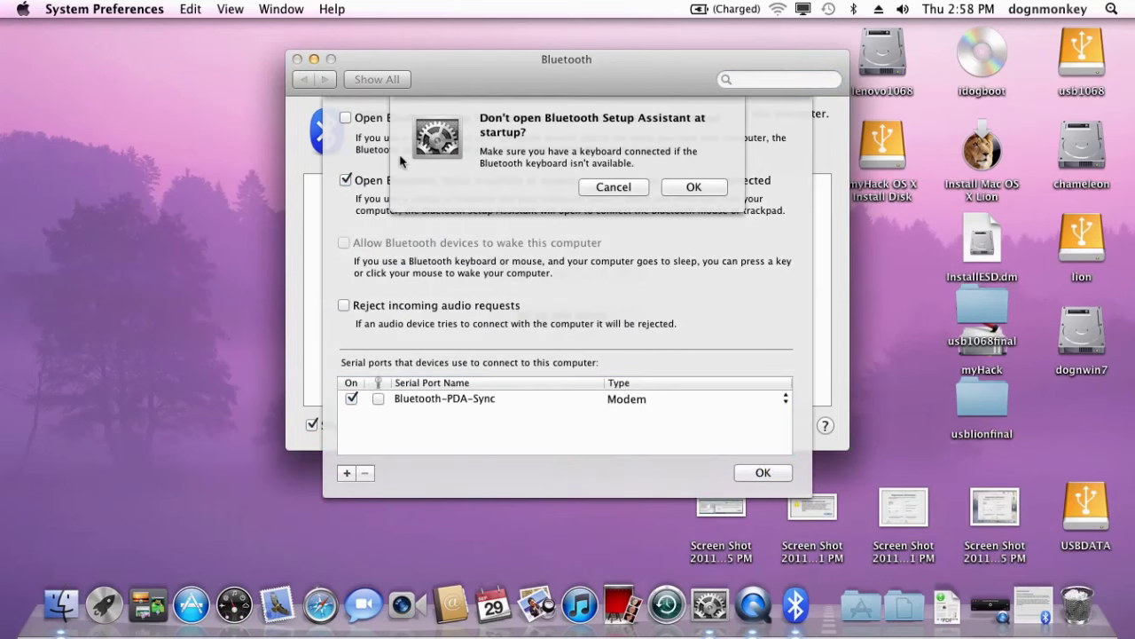
{"action": "left_click", "coordinate": [698, 186]}
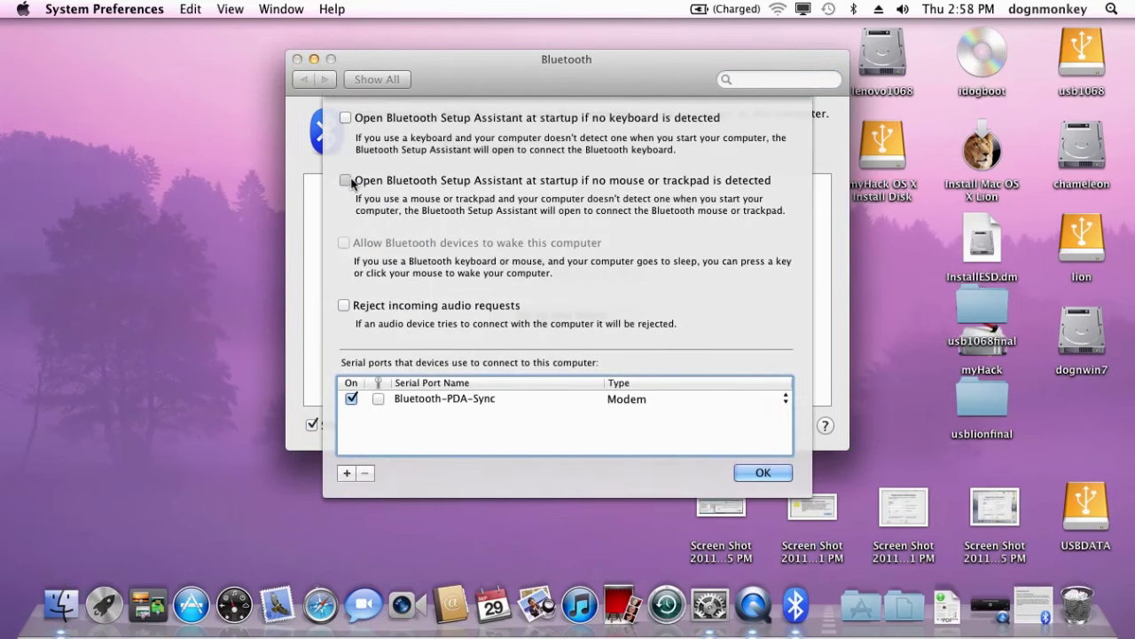
{"action": "left_click", "coordinate": [346, 180]}
{"action": "left_click", "coordinate": [702, 187]}
{"action": "left_click", "coordinate": [761, 472]}
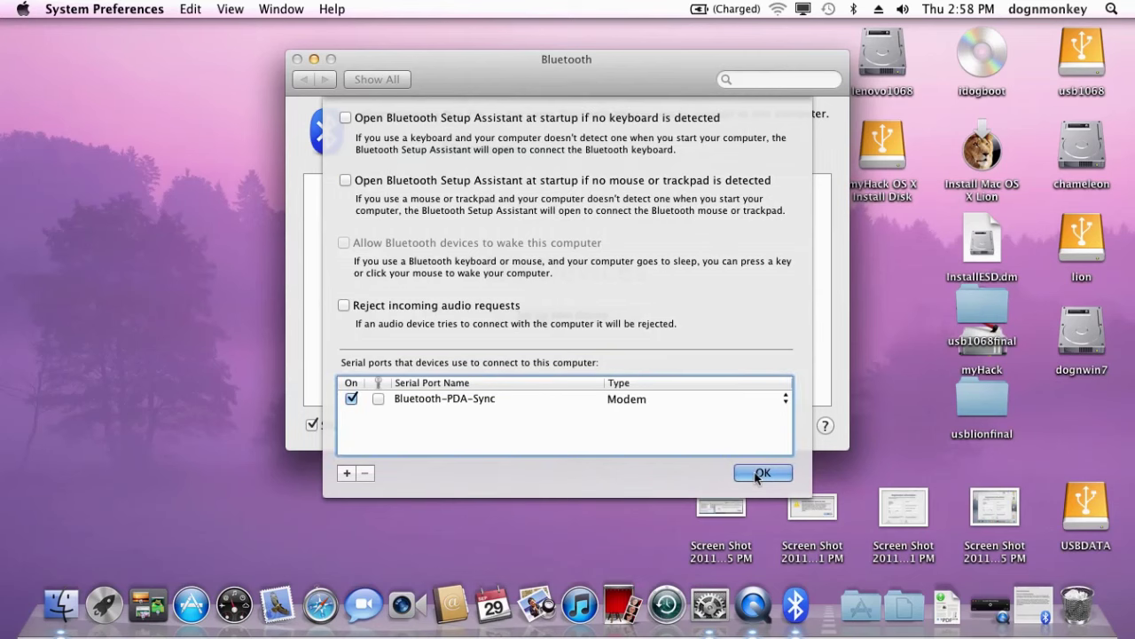
{"action": "left_click", "coordinate": [298, 59]}
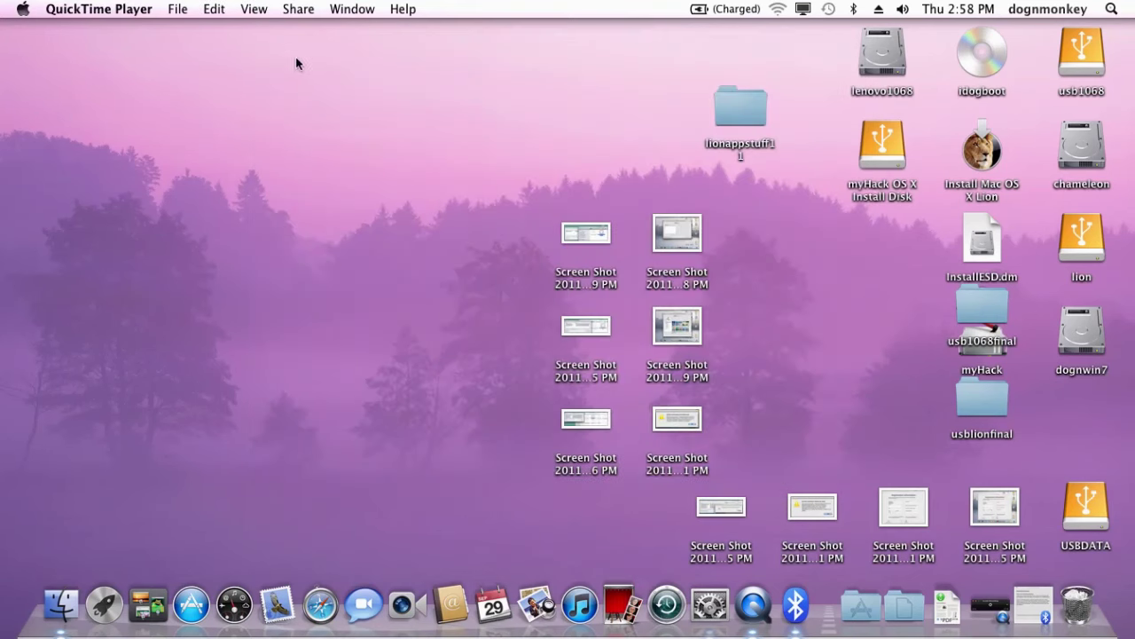
Restore the minimized Bluetooth Setup Assistant and quit it
{"action": "left_click", "coordinate": [795, 605]}
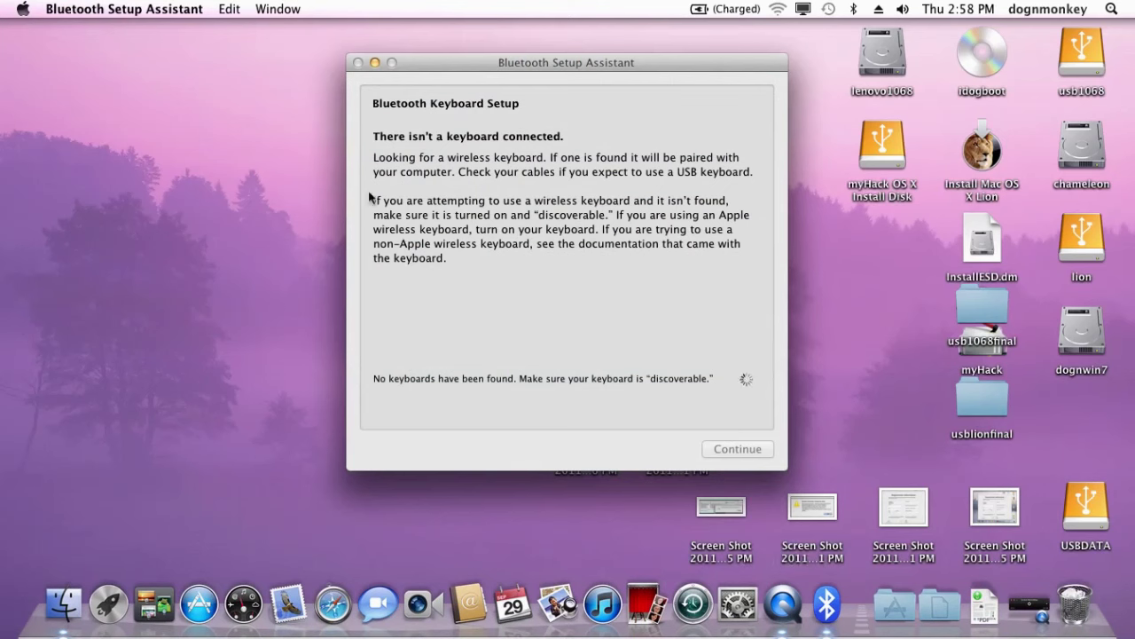
{"action": "left_click", "coordinate": [148, 11]}
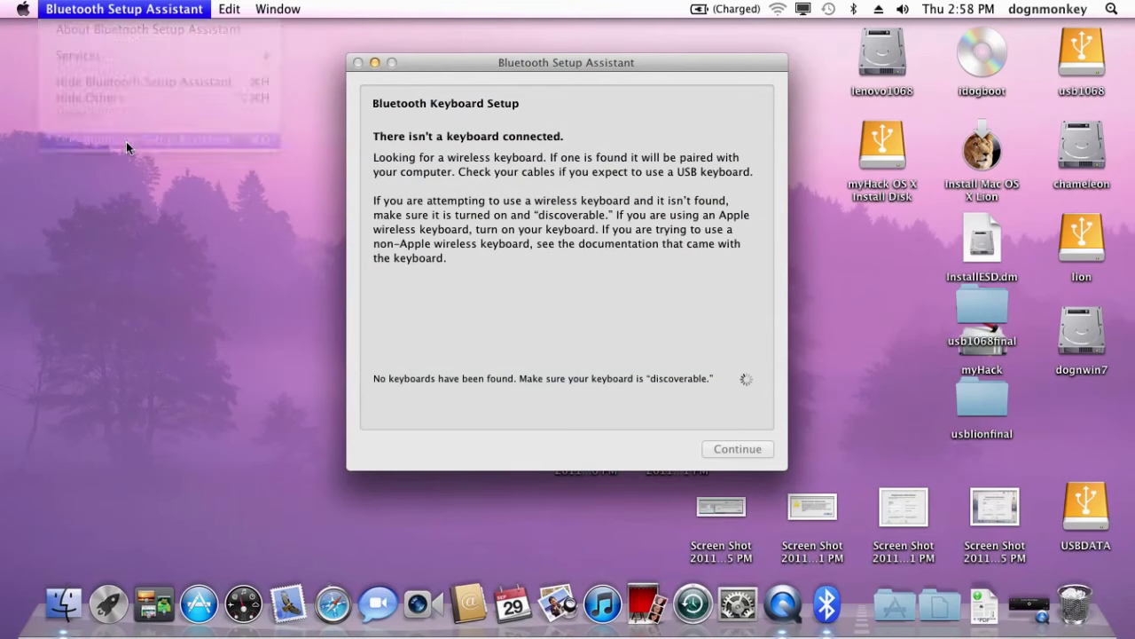
{"action": "left_click", "coordinate": [129, 142]}
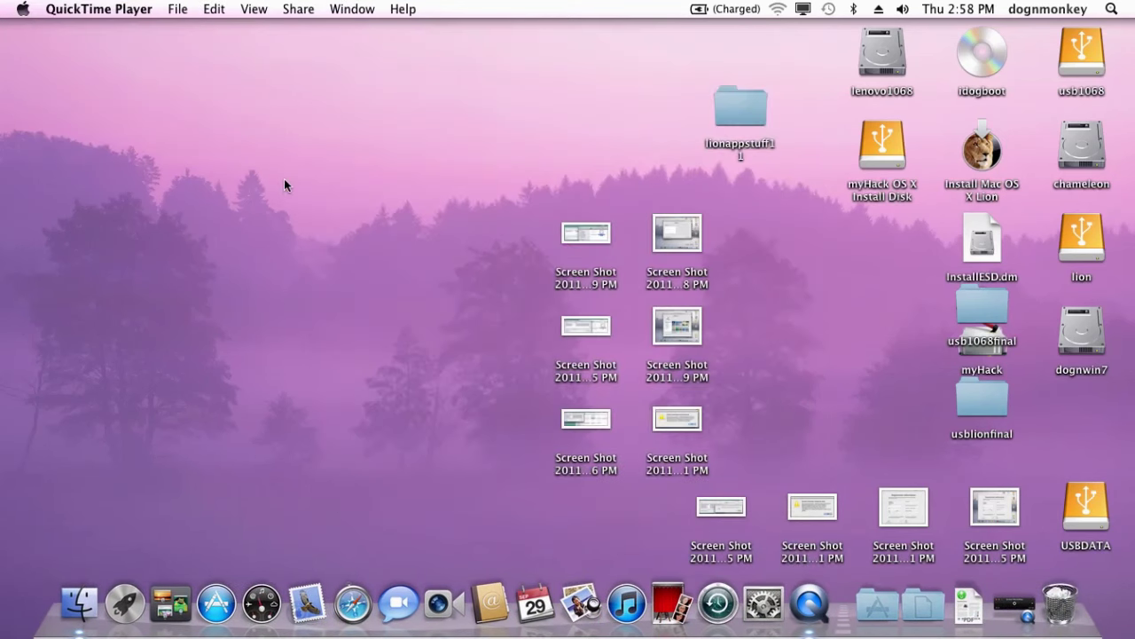
Switch the display resolution to 1600 × 900 and back to 1344 × 756
{"action": "left_click", "coordinate": [801, 10]}
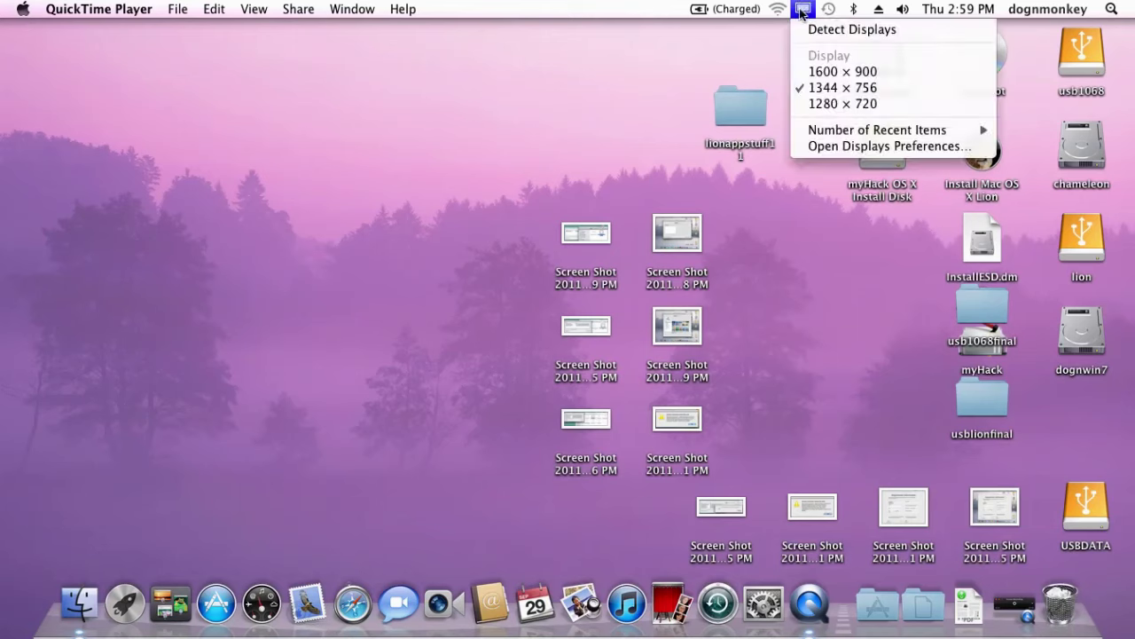
{"action": "left_click", "coordinate": [803, 71]}
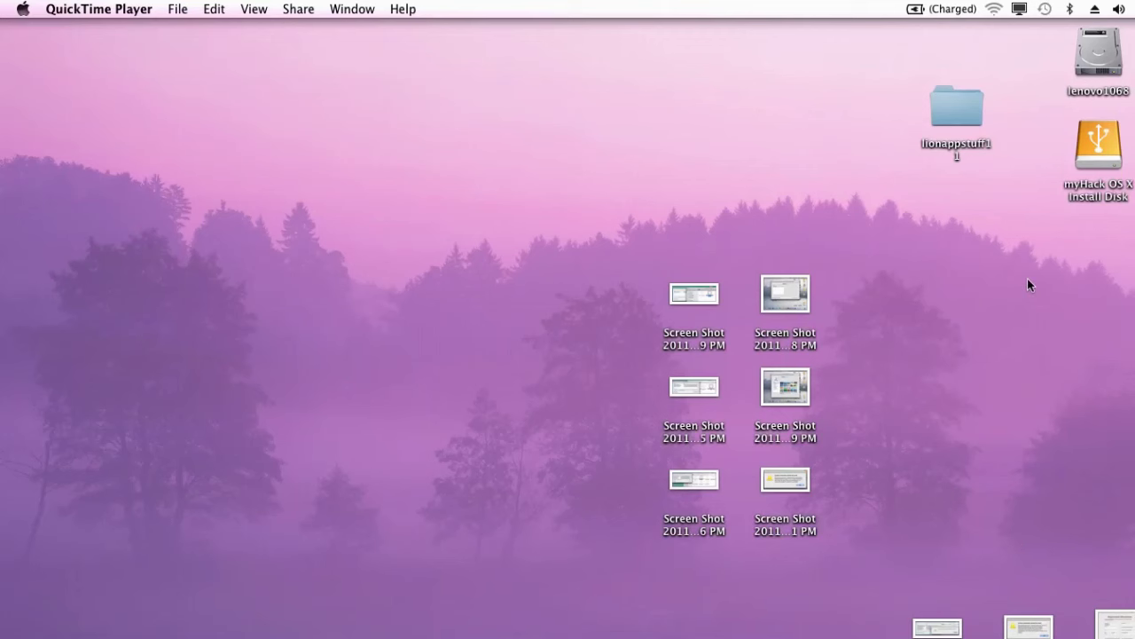
{"action": "left_click", "coordinate": [1019, 9]}
{"action": "left_click", "coordinate": [1056, 71]}
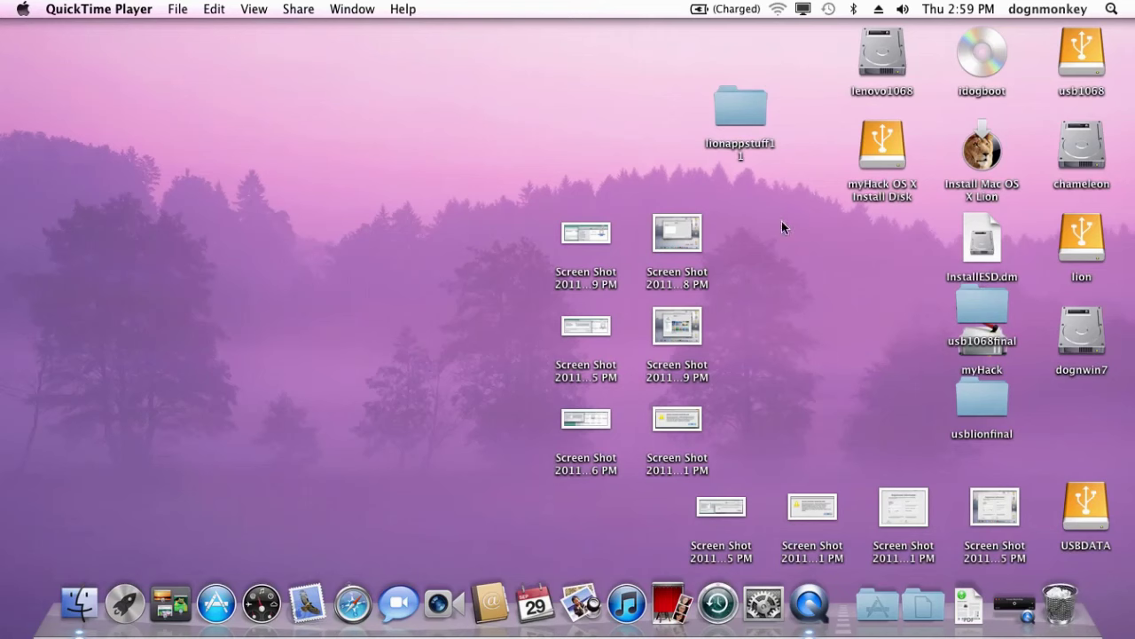
Clean up the desktop icons by name
{"action": "right_click", "coordinate": [570, 150]}
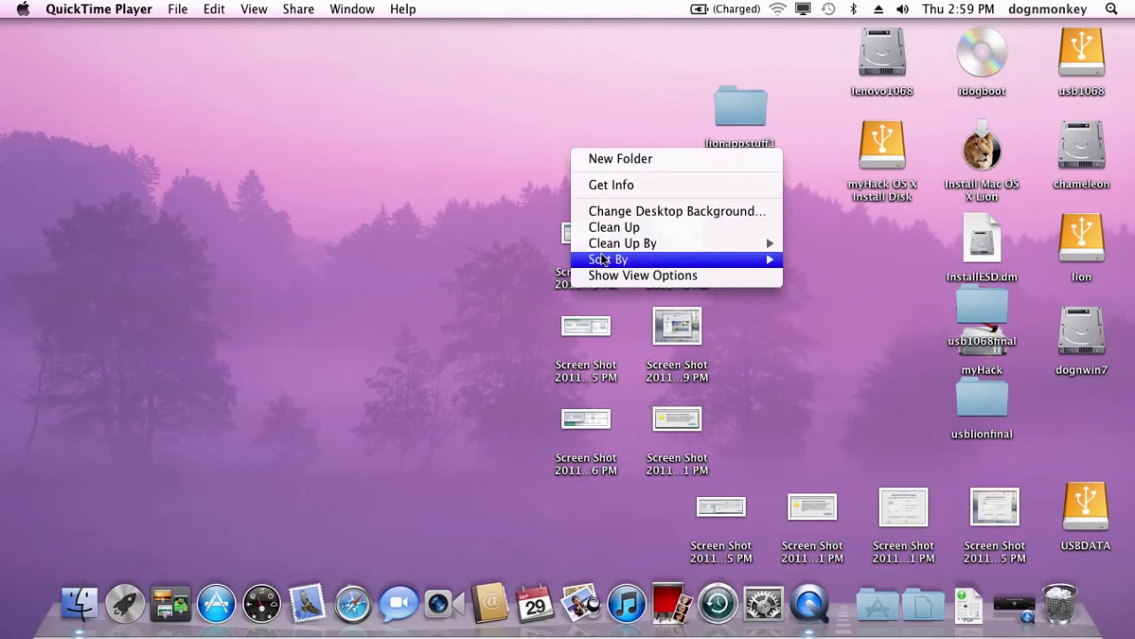
{"action": "mouse_move", "coordinate": [617, 250]}
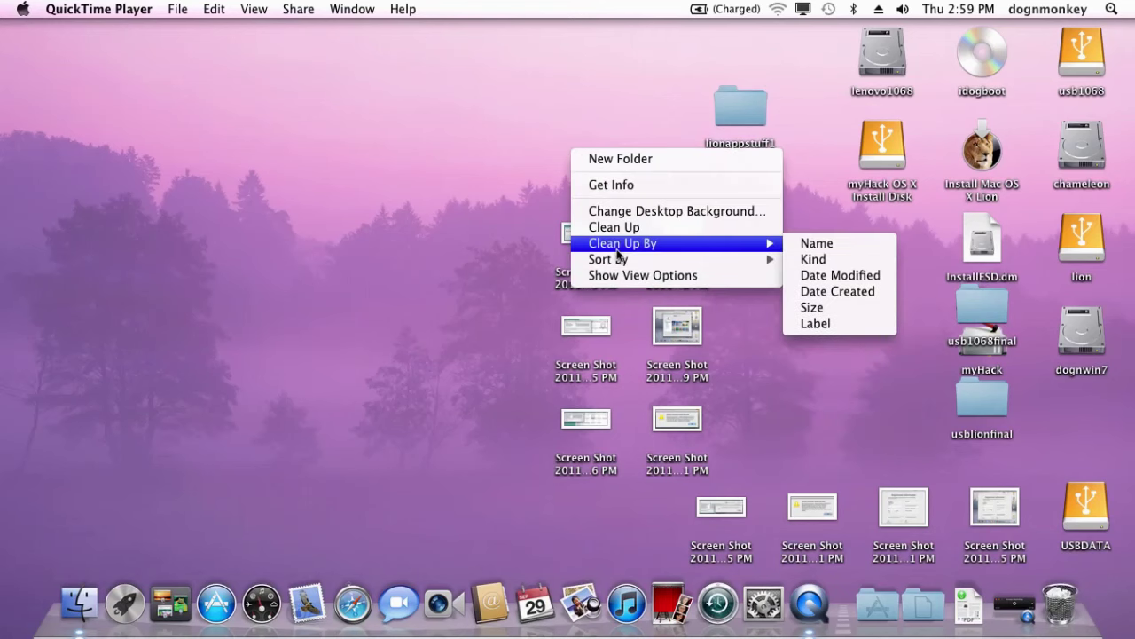
{"action": "left_click", "coordinate": [813, 243]}
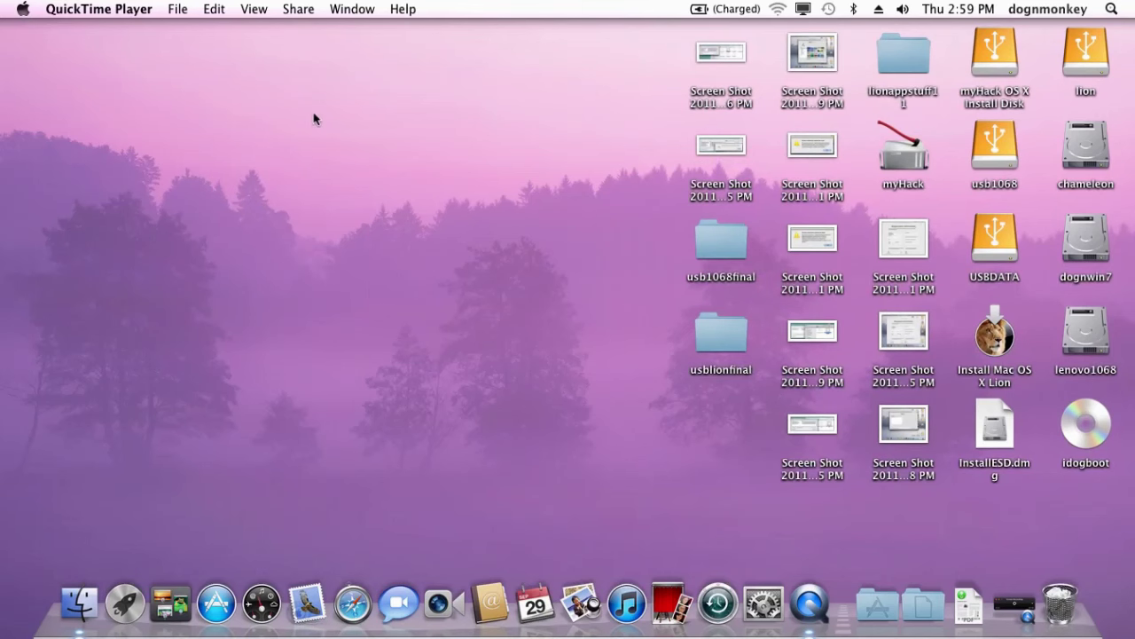
Set the desktop picture to change every 5 minutes in the Desktop & Screen Saver preferences
{"action": "left_click", "coordinate": [763, 604]}
{"action": "left_click", "coordinate": [404, 149]}
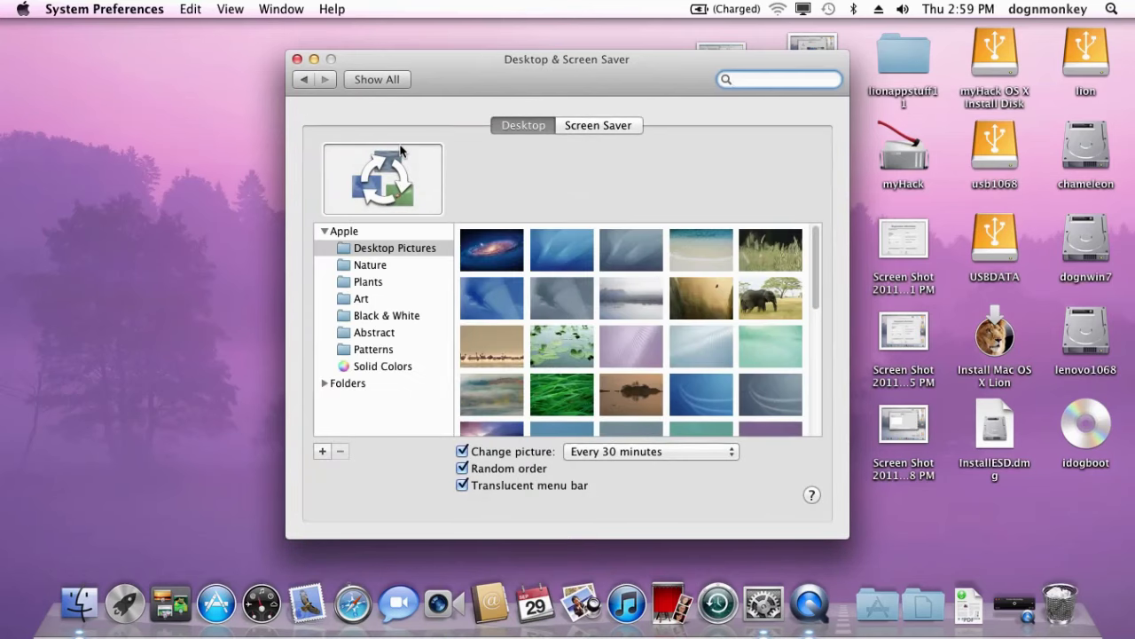
{"action": "left_click", "coordinate": [626, 452]}
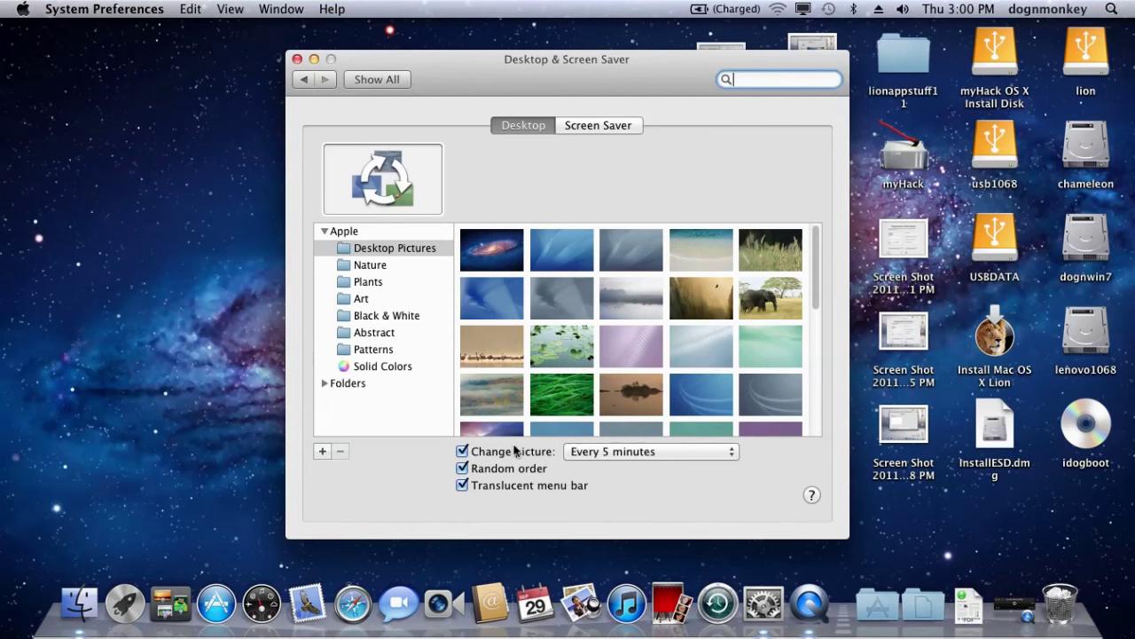
Slightly adjust the screen brightness in the Displays preferences
{"action": "left_click", "coordinate": [385, 84]}
{"action": "left_click", "coordinate": [395, 229]}
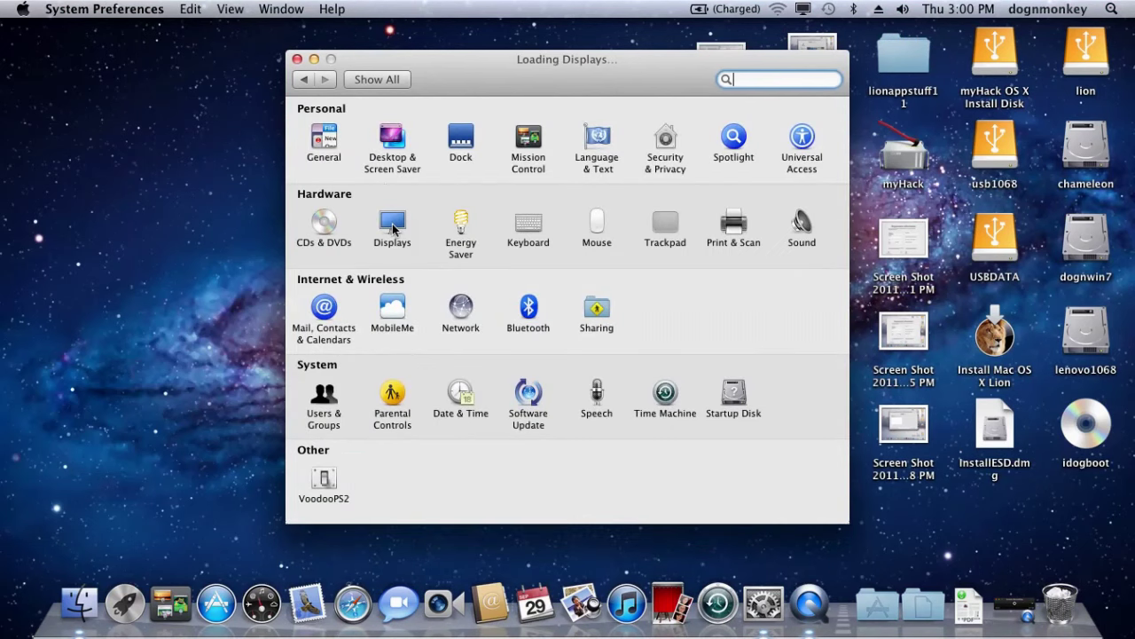
{"action": "left_click_drag", "start_coordinate": [690, 175], "coordinate": [684, 177]}
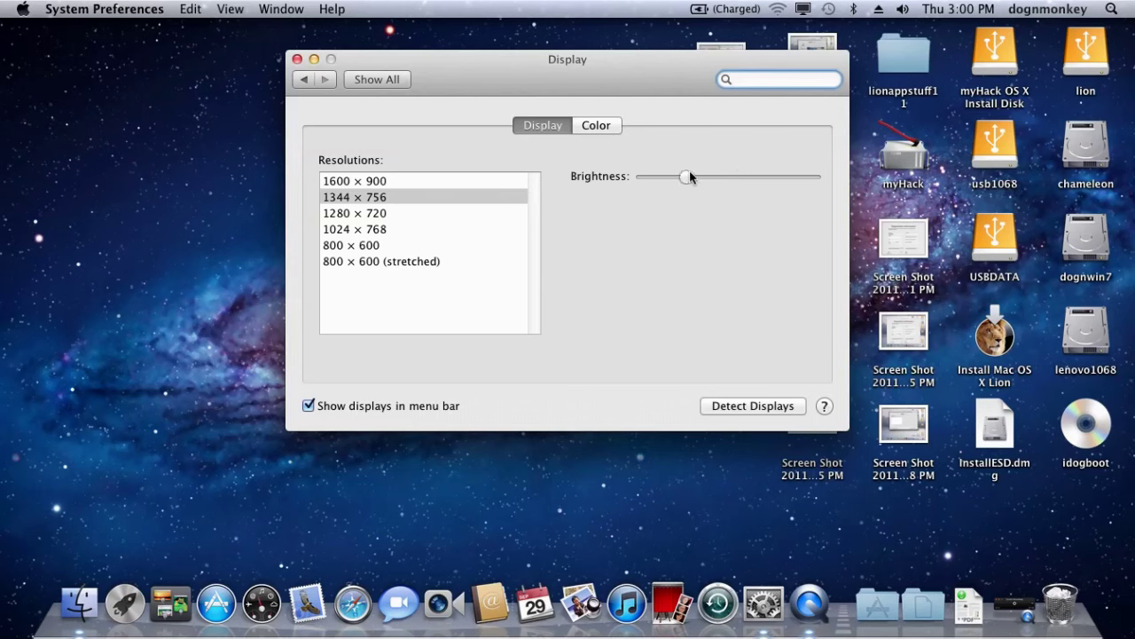
Try the Adobe RGB (1998) color profile, reselect the Display profile, and return to the resolution settings
{"action": "left_click", "coordinate": [599, 125]}
{"action": "left_click", "coordinate": [456, 218]}
{"action": "left_click", "coordinate": [400, 181]}
{"action": "left_click", "coordinate": [391, 219]}
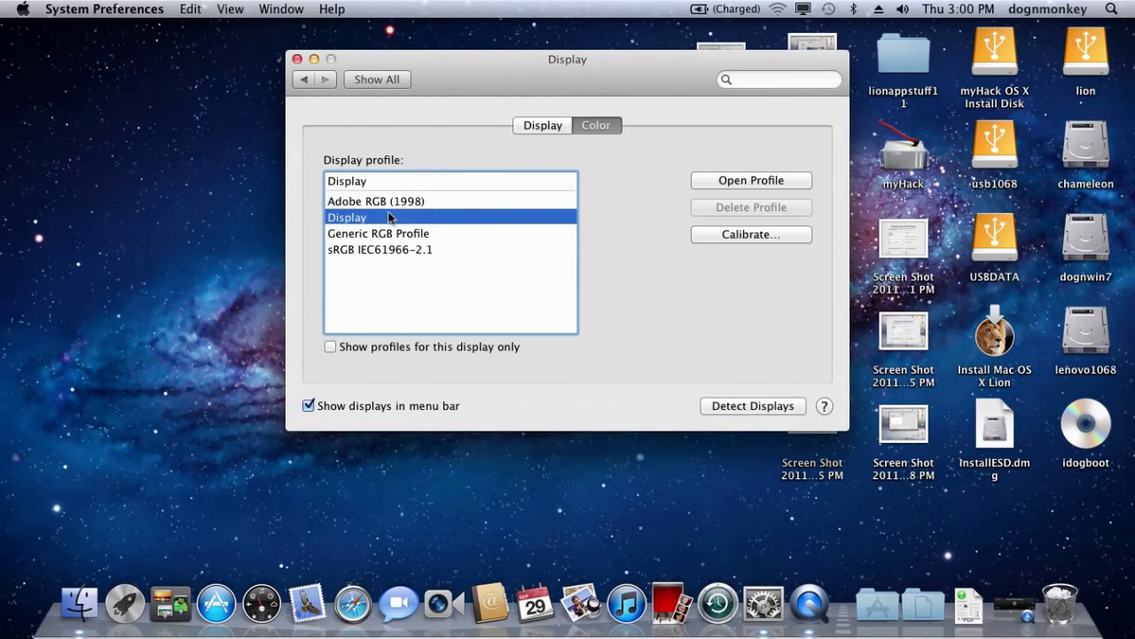
{"action": "left_click", "coordinate": [391, 202]}
{"action": "left_click", "coordinate": [391, 219]}
{"action": "left_click", "coordinate": [725, 405]}
{"action": "left_click", "coordinate": [525, 127]}
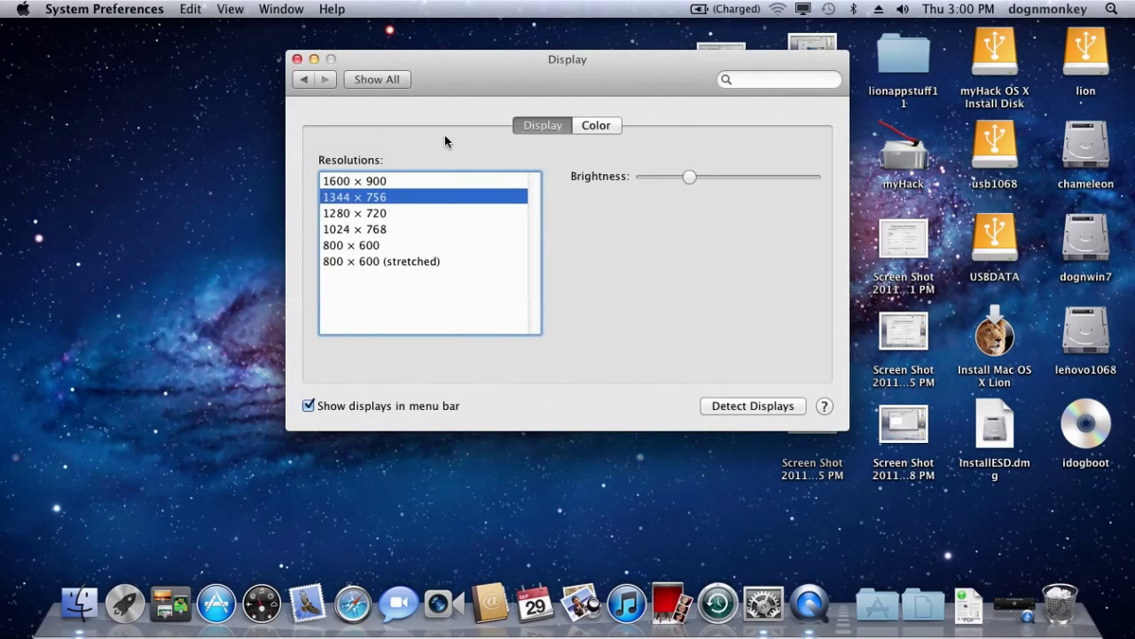
Turn on the firewall in Security & Privacy, unlocking the preferences with the account password, and lock them again
{"action": "left_click", "coordinate": [380, 80]}
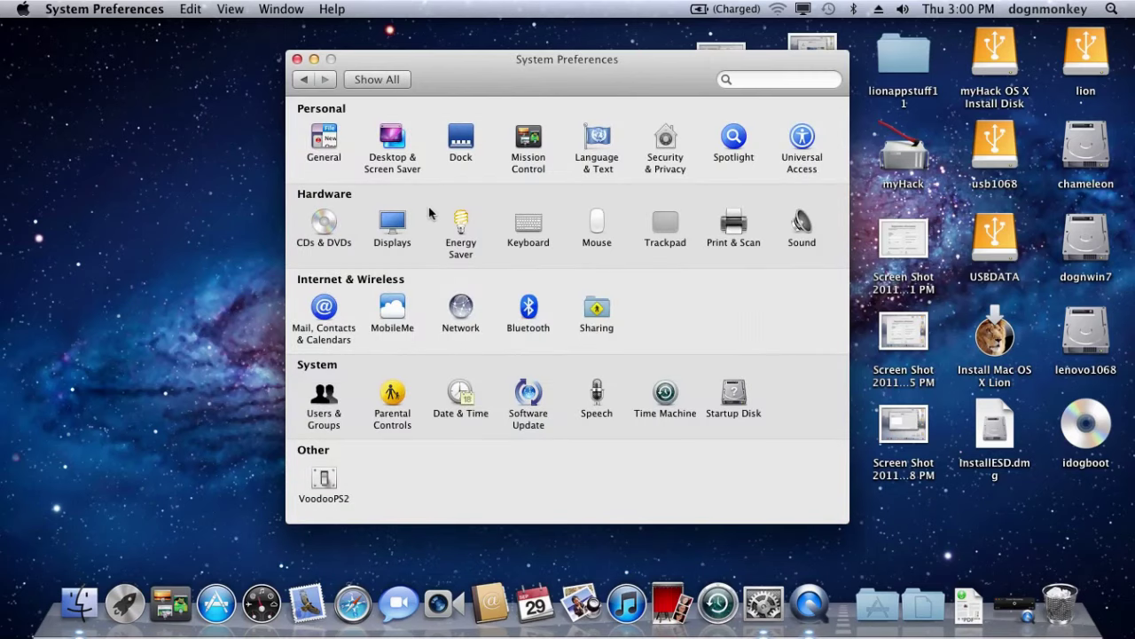
{"action": "left_click", "coordinate": [667, 160]}
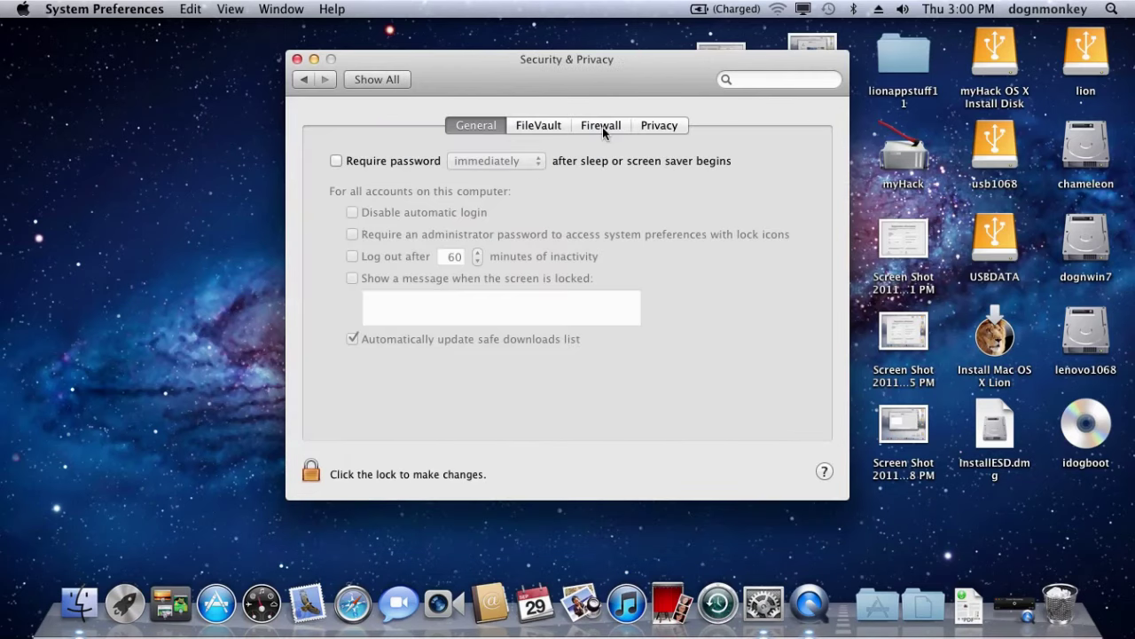
{"action": "left_click", "coordinate": [603, 127]}
{"action": "left_click", "coordinate": [310, 471]}
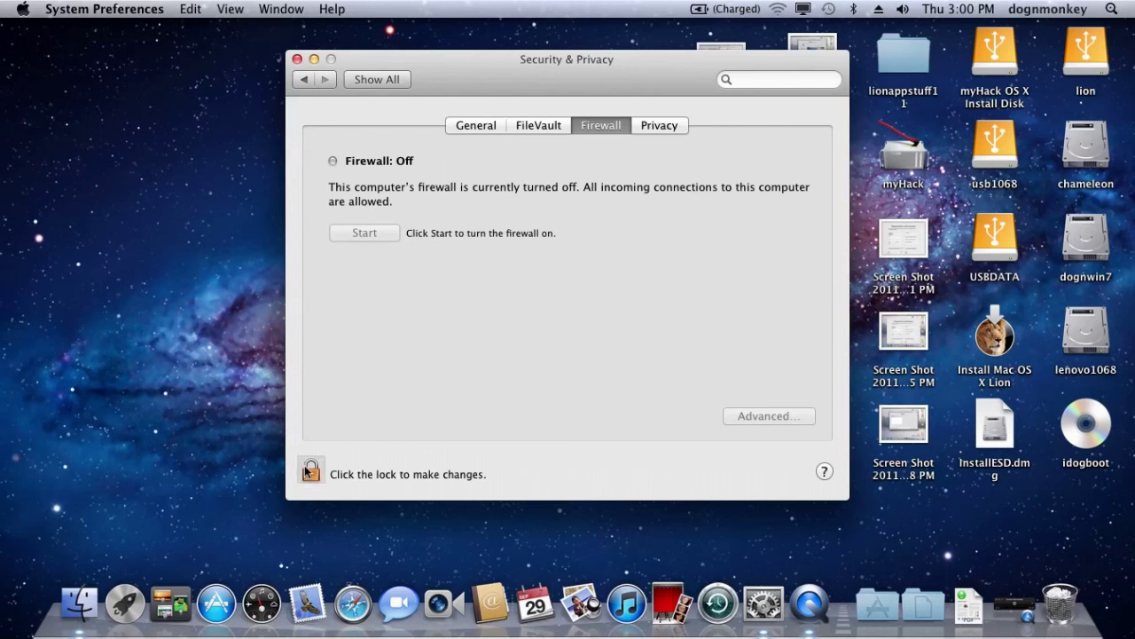
{"action": "type", "text": "••••••"}
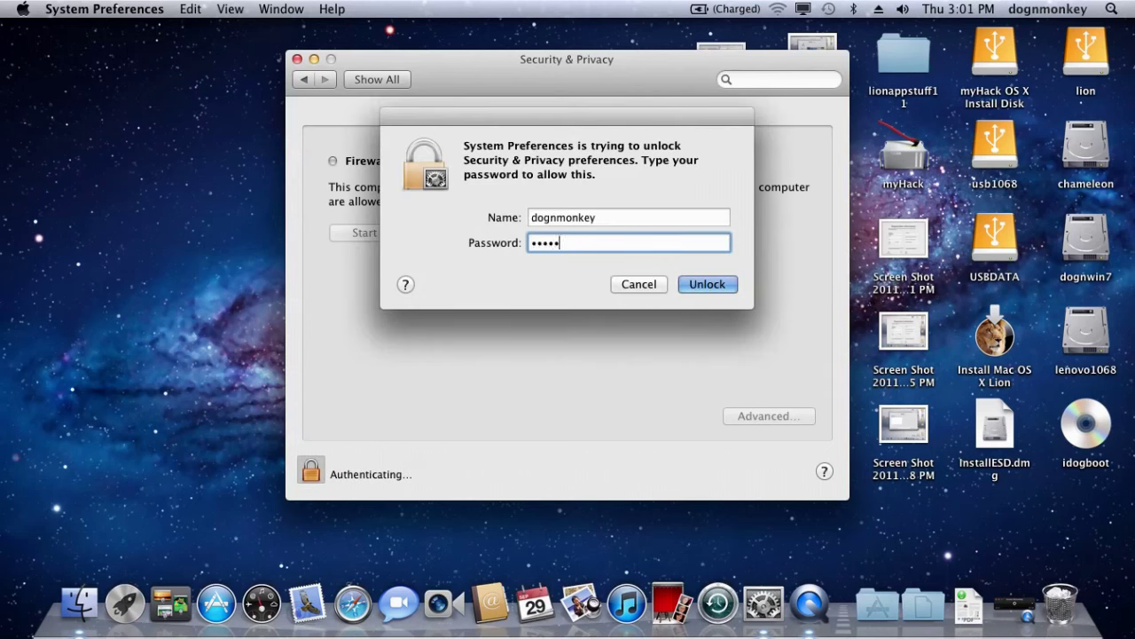
{"action": "left_click", "coordinate": [710, 283]}
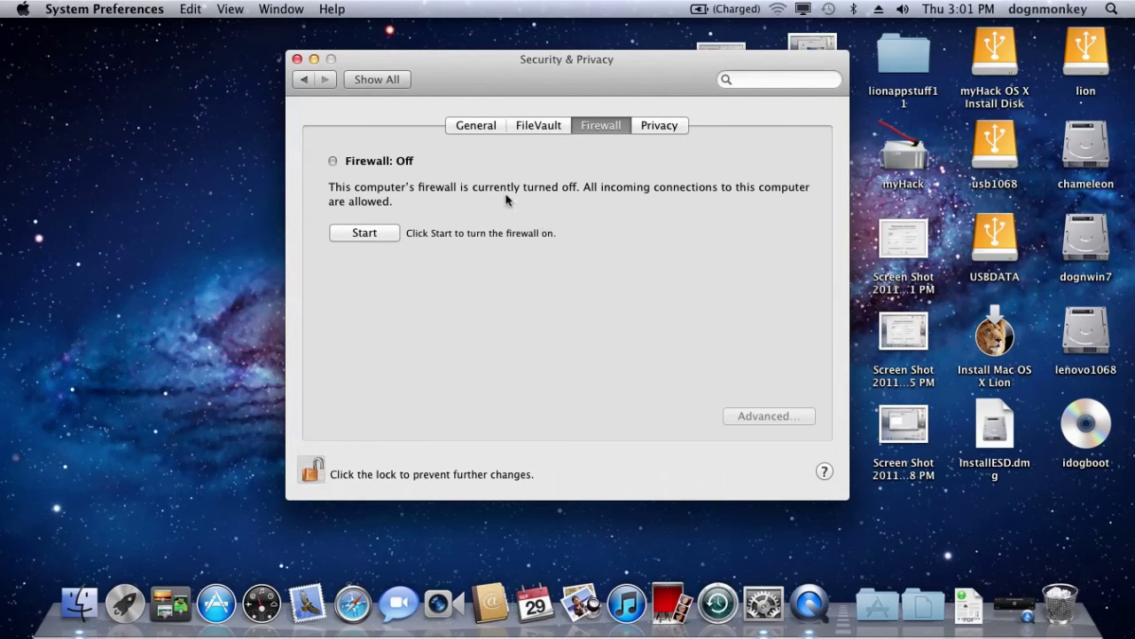
{"action": "left_click", "coordinate": [372, 234]}
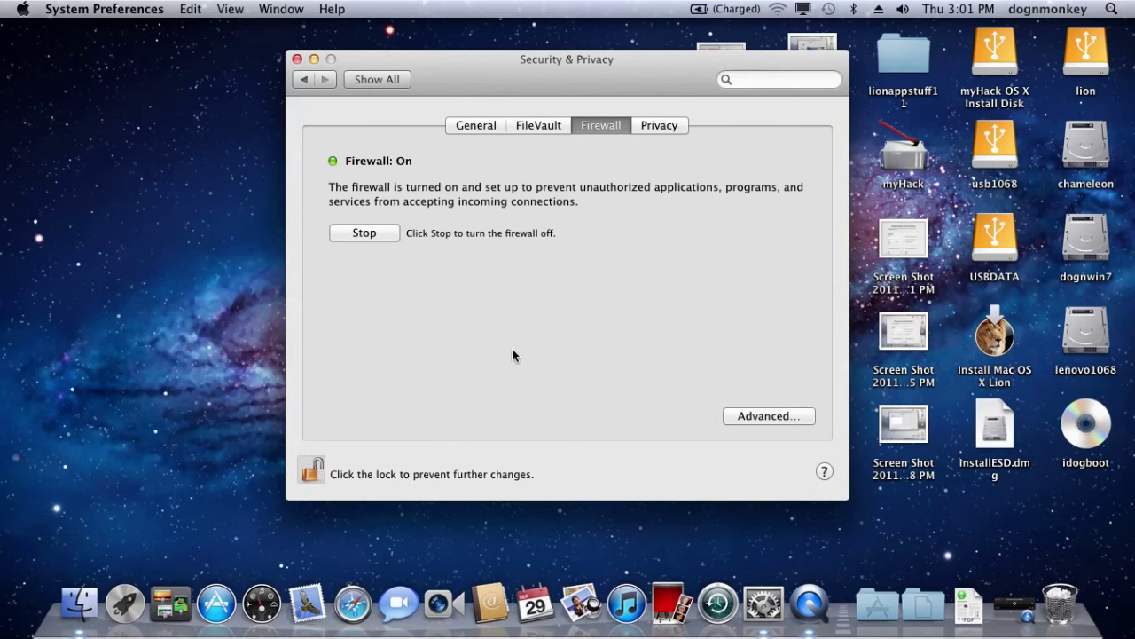
{"action": "left_click", "coordinate": [312, 470]}
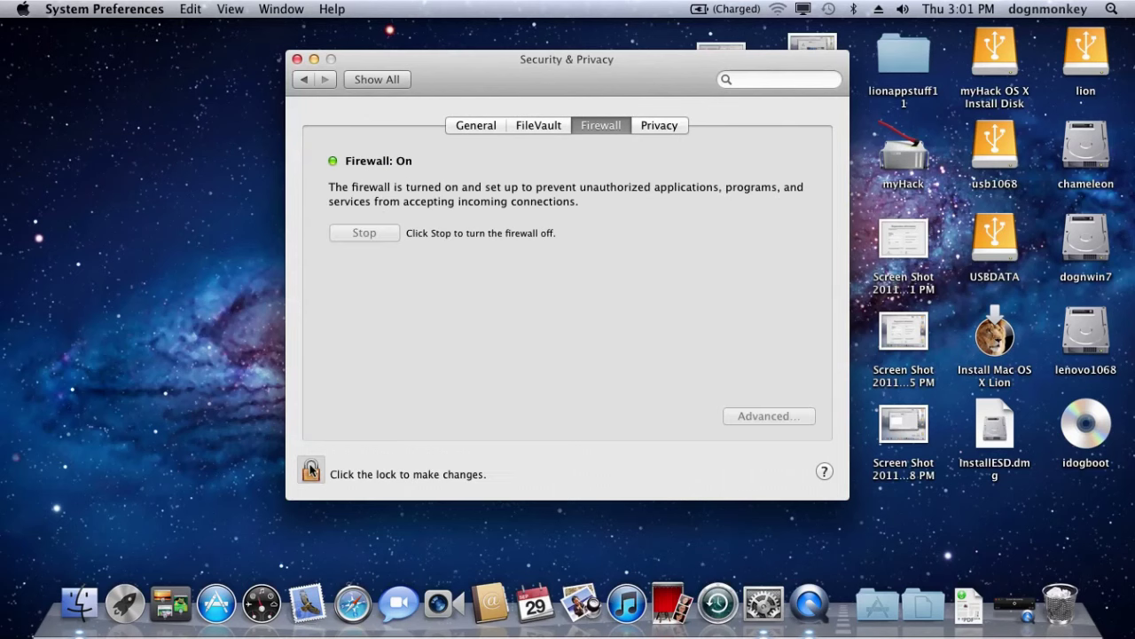
Check the Ethernet and Wi-Fi services in the Network preferences, and return to the overview of all preferences
{"action": "left_click", "coordinate": [373, 78]}
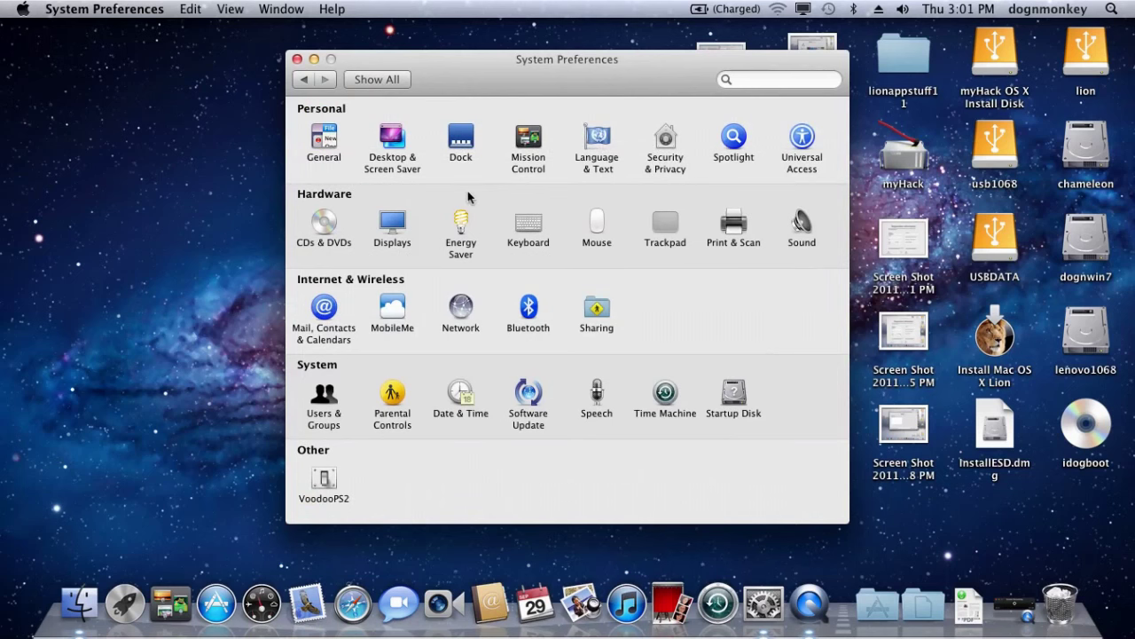
{"action": "left_click", "coordinate": [461, 310]}
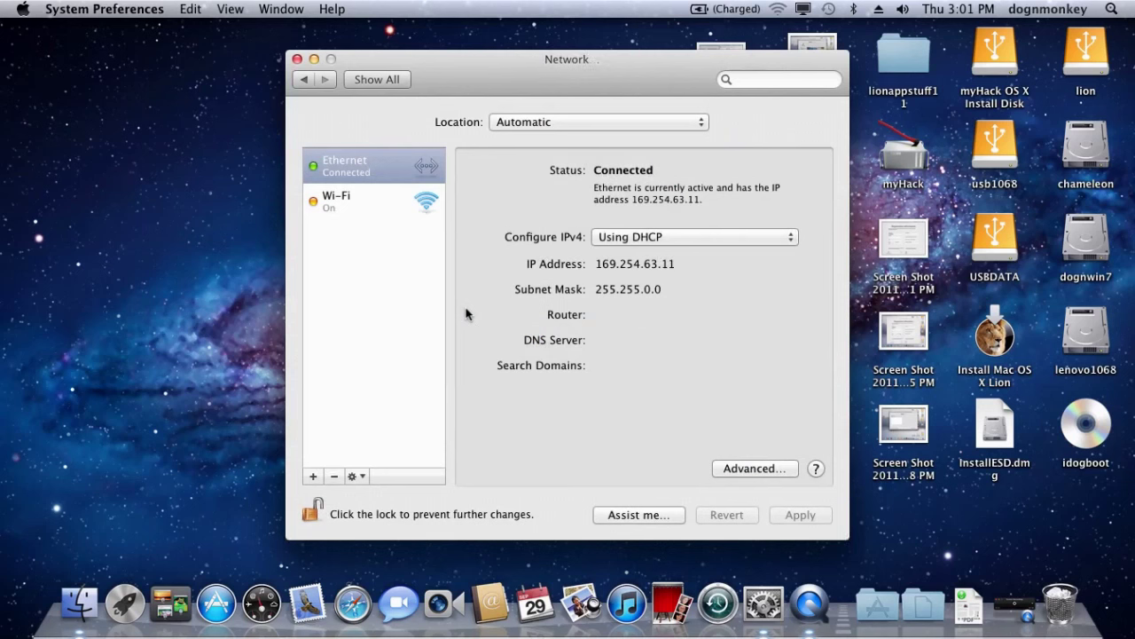
{"action": "left_click", "coordinate": [383, 201]}
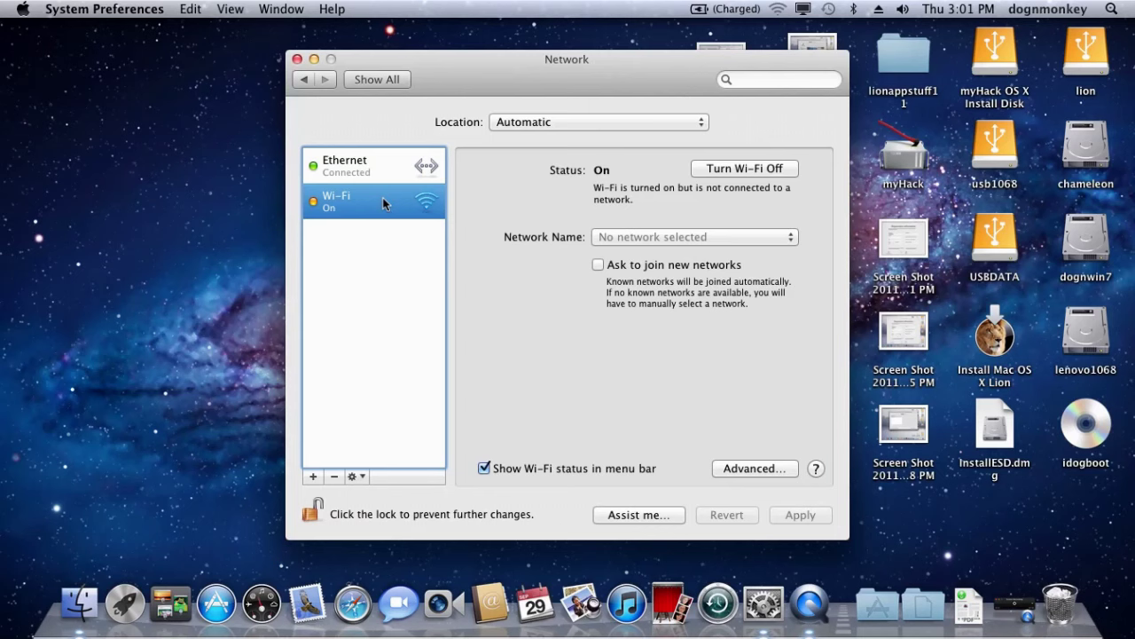
{"action": "left_click", "coordinate": [387, 82]}
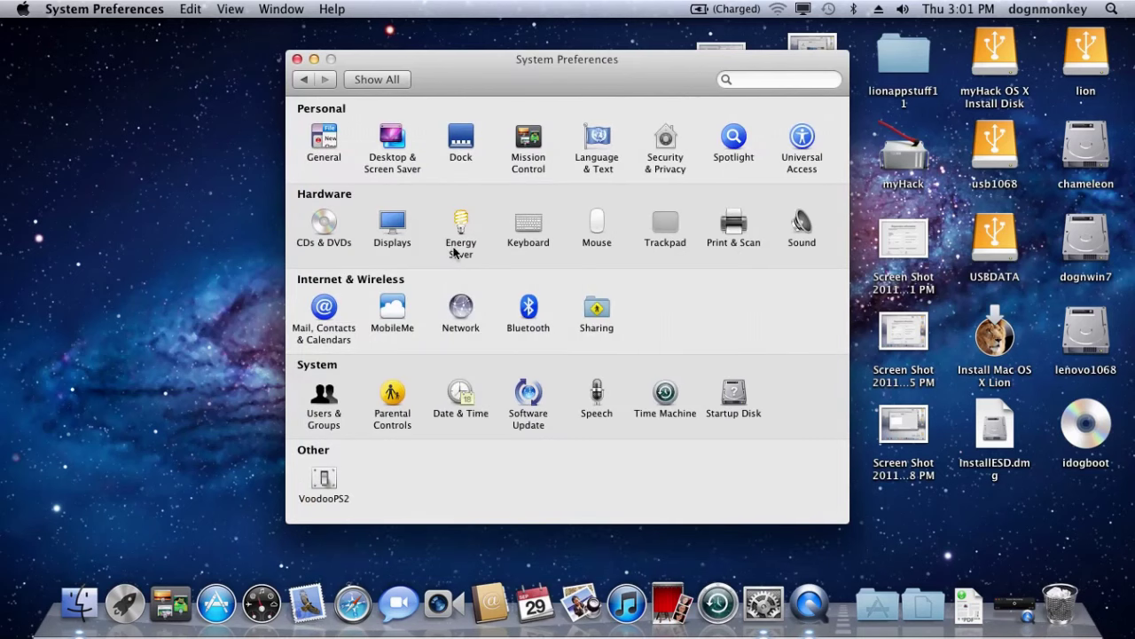
Review the Trackpad gesture and speed options, and close the preferences window
{"action": "left_click", "coordinate": [665, 232]}
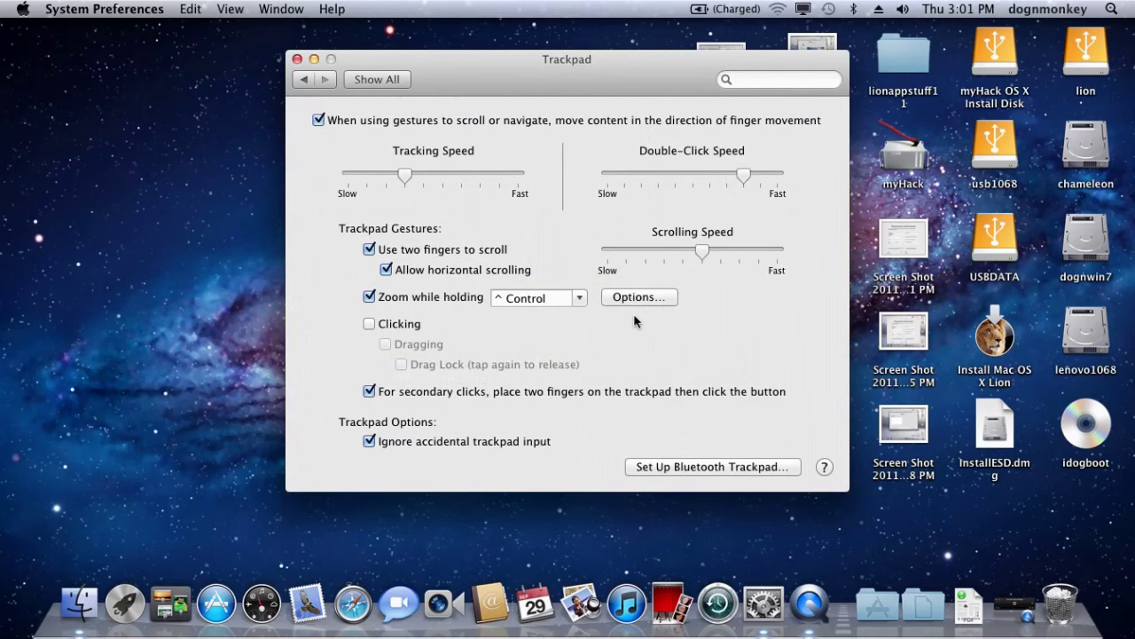
{"action": "left_click", "coordinate": [391, 82]}
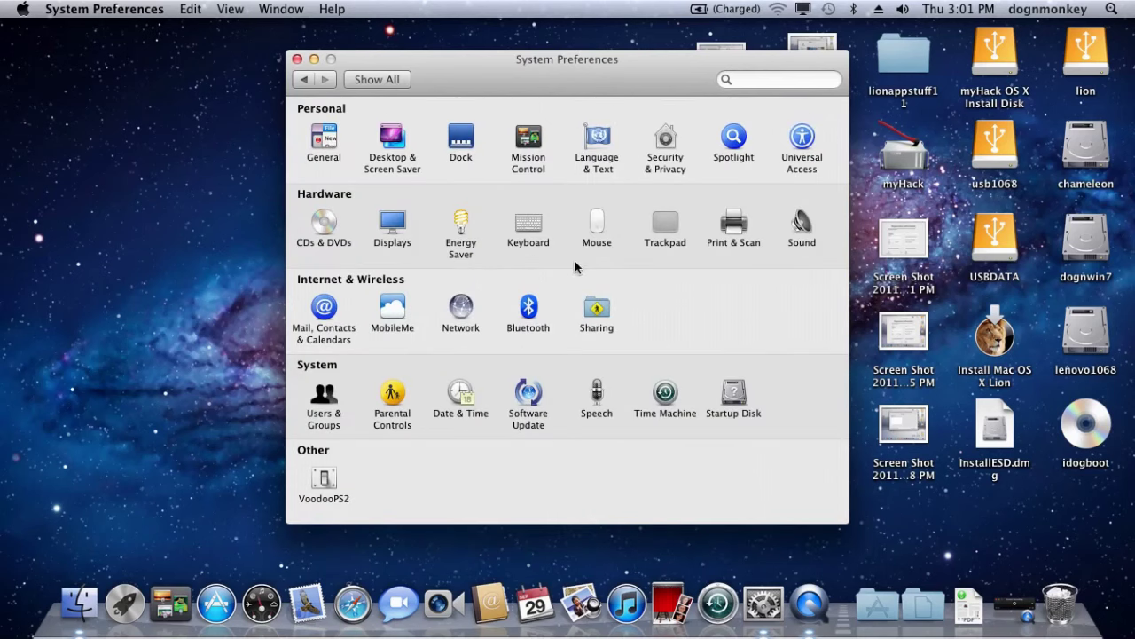
{"action": "left_click", "coordinate": [298, 58]}
{"action": "left_click", "coordinate": [879, 604]}
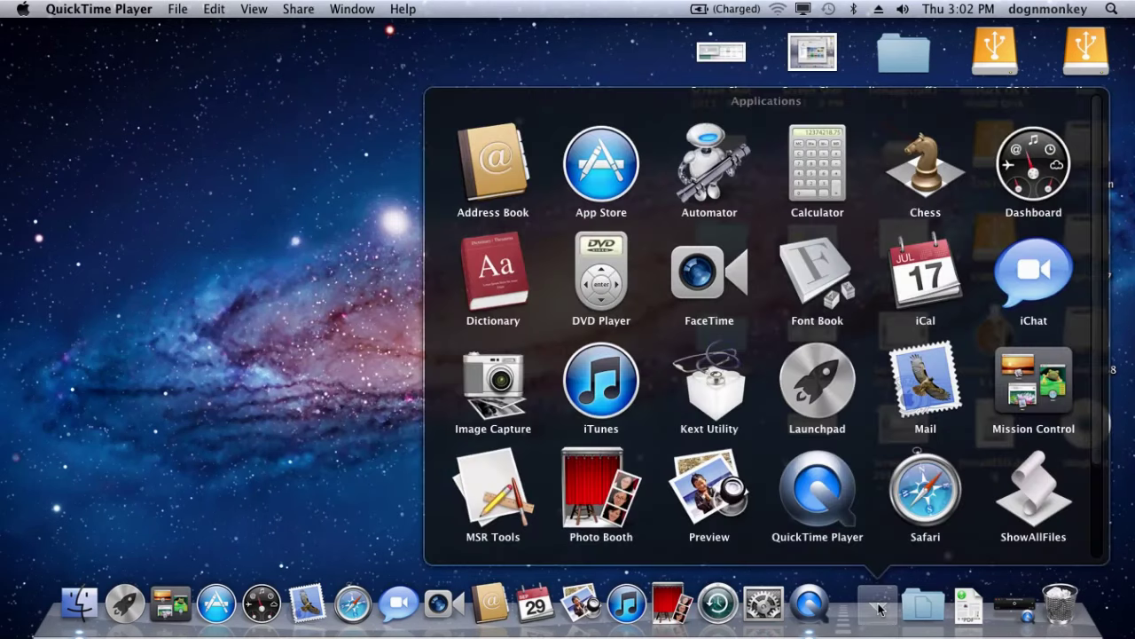
{"action": "left_click", "coordinate": [878, 604]}
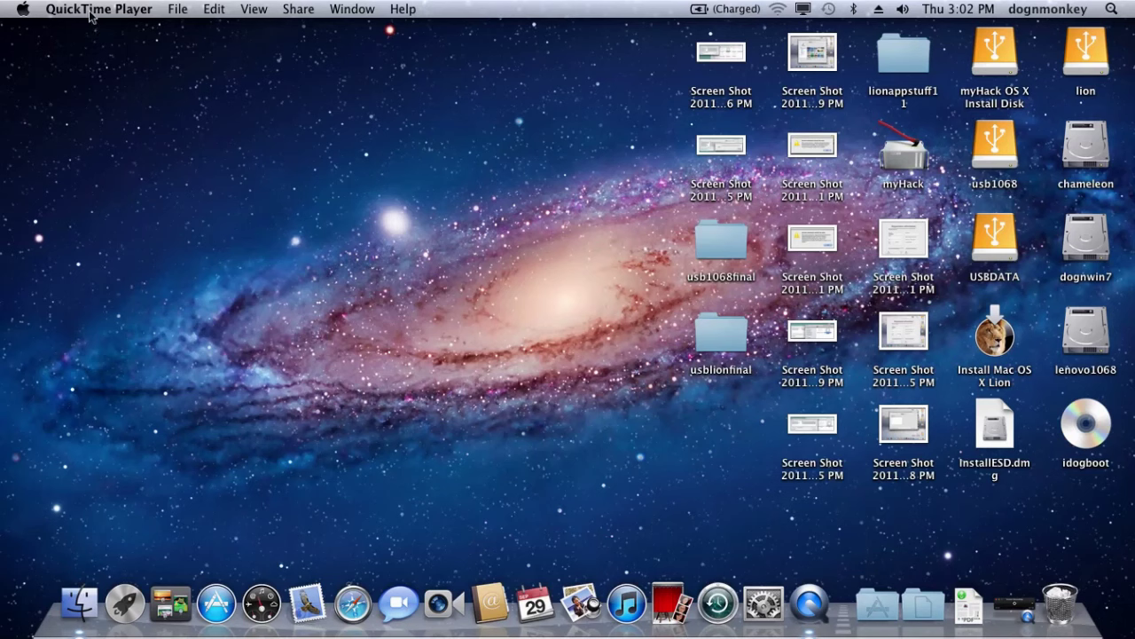
Open the detailed system report from the About This Mac information
{"action": "left_click", "coordinate": [25, 9]}
{"action": "left_click", "coordinate": [33, 31]}
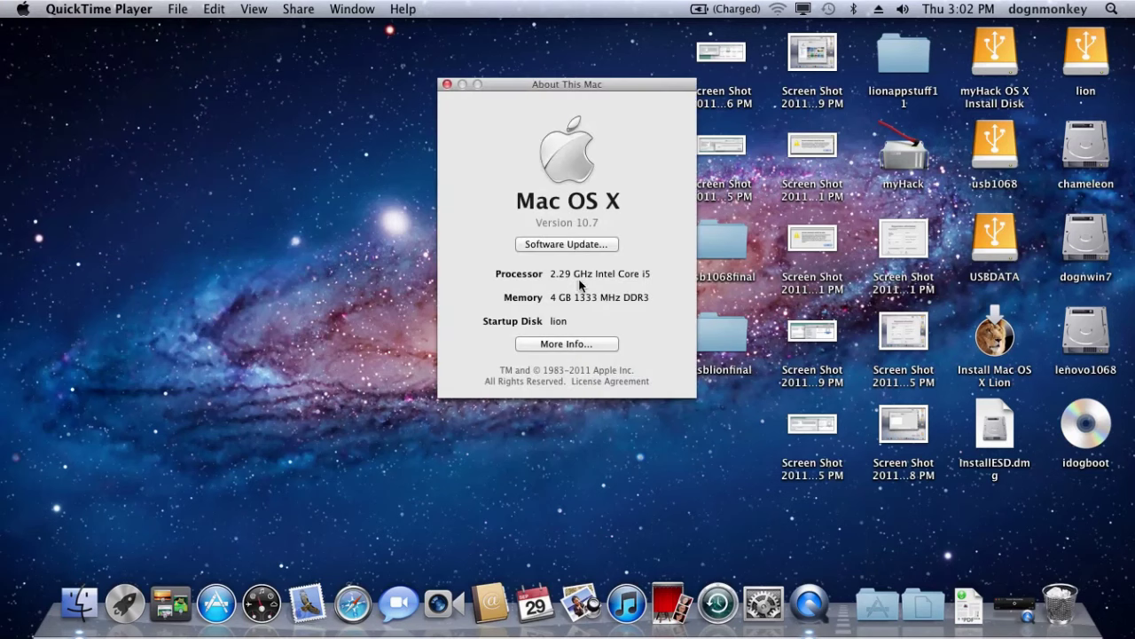
{"action": "left_click", "coordinate": [568, 342]}
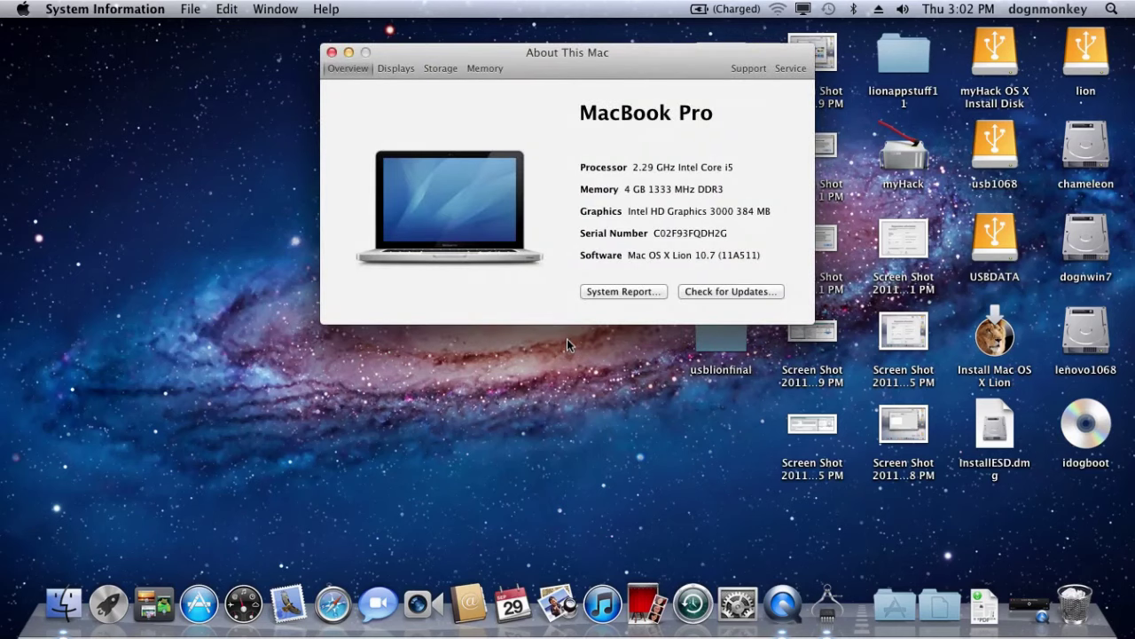
{"action": "left_click", "coordinate": [602, 293]}
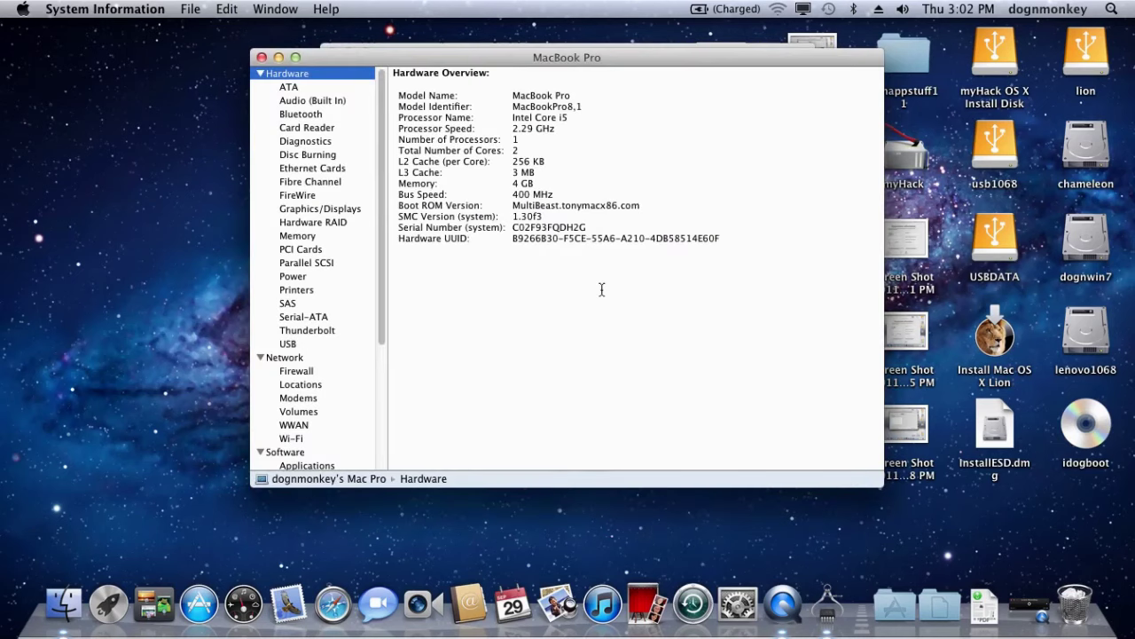
Examine the report's hardware entries for built-in audio, Bluetooth, card reader, Ethernet cards, graphics/displays and USB
{"action": "left_click", "coordinate": [312, 104]}
{"action": "left_click", "coordinate": [310, 118]}
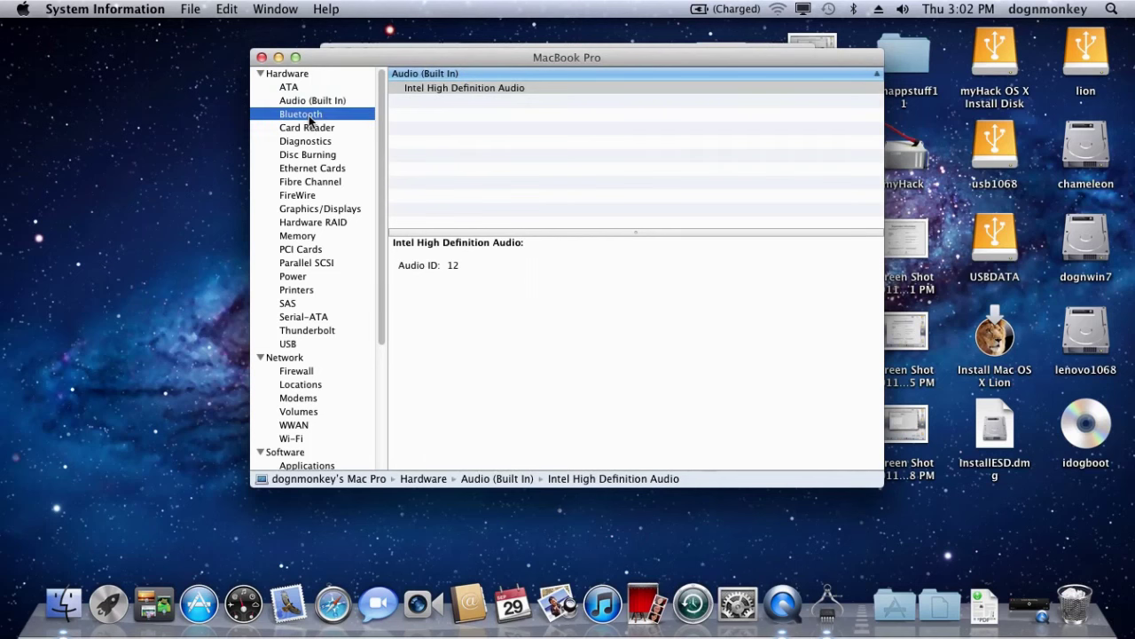
{"action": "left_click", "coordinate": [308, 130]}
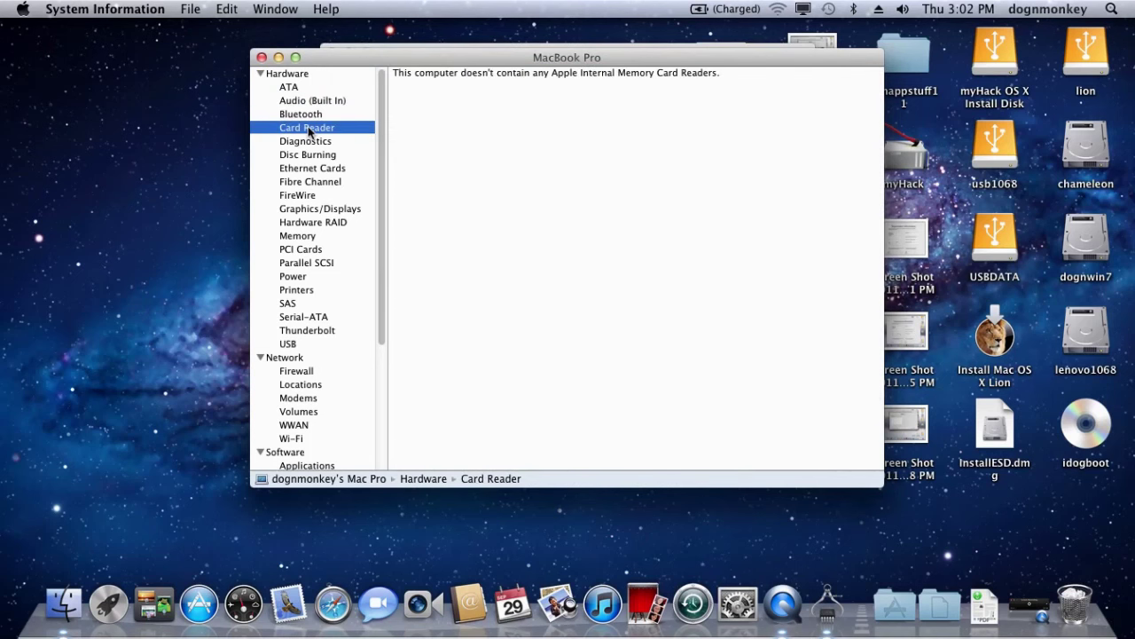
{"action": "left_click", "coordinate": [320, 170]}
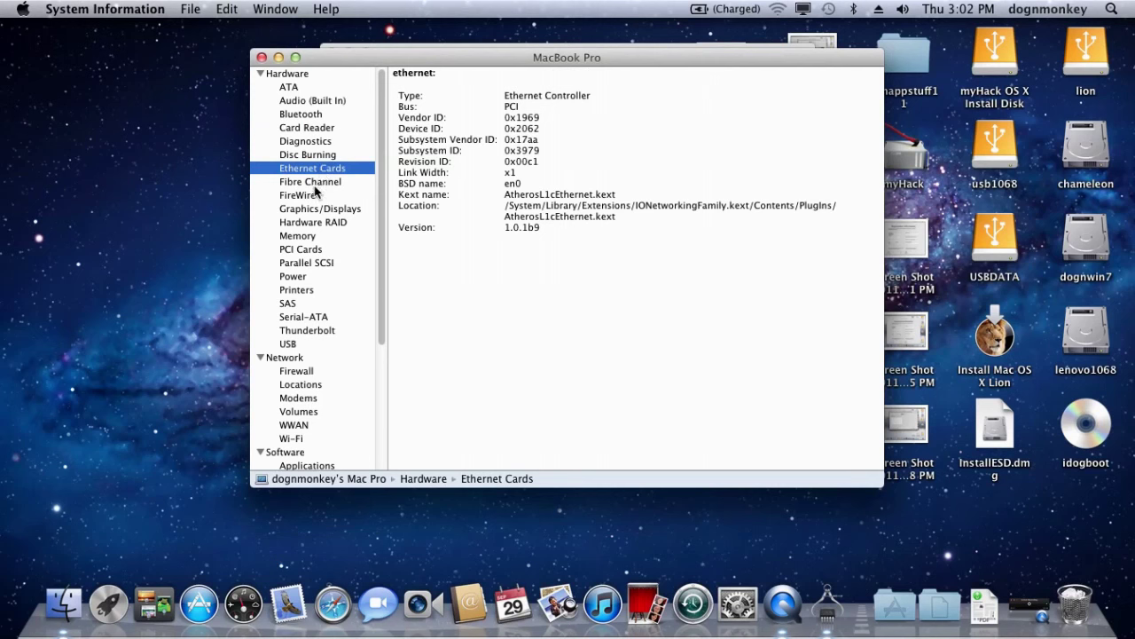
{"action": "left_click", "coordinate": [312, 210]}
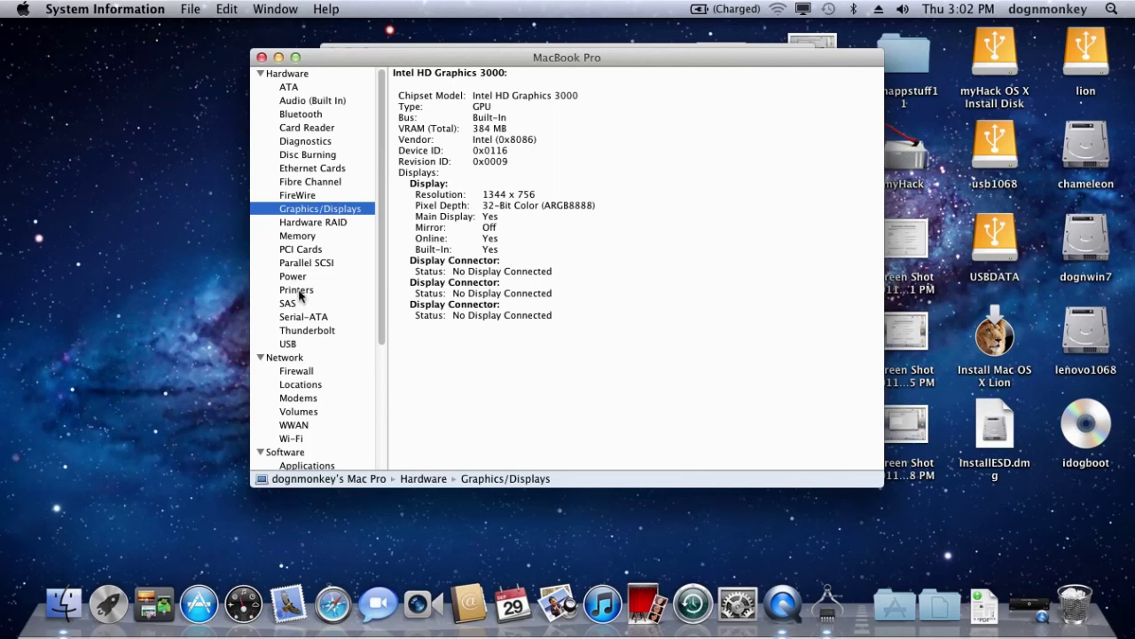
{"action": "left_click", "coordinate": [289, 344]}
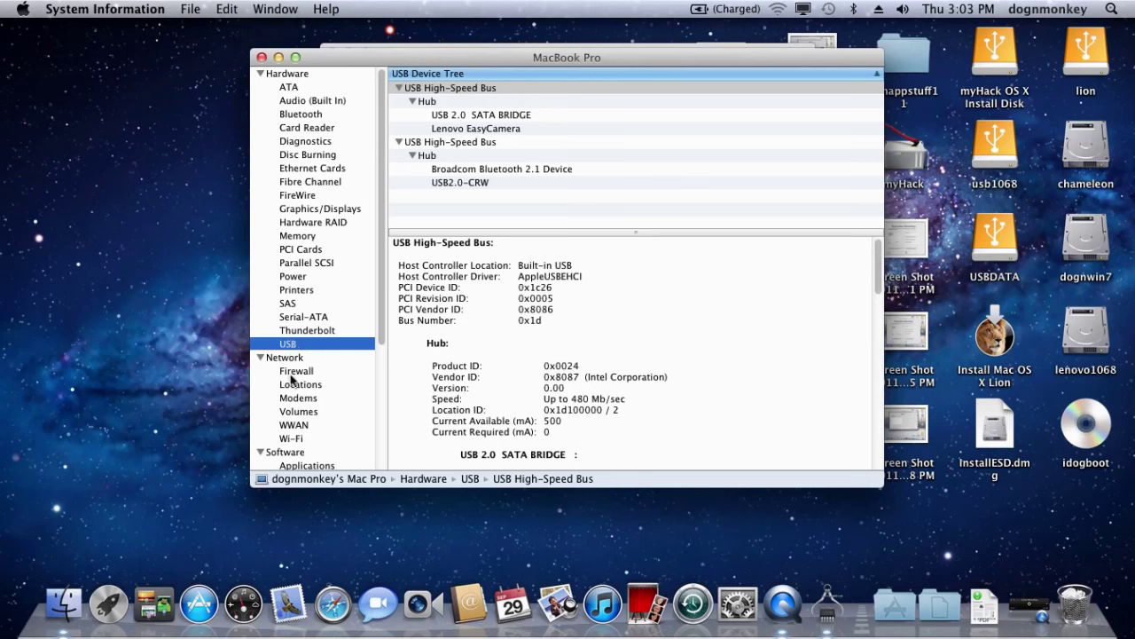
Examine the report's network overview and its Wi-Fi and WWAN entries
{"action": "left_click", "coordinate": [295, 360]}
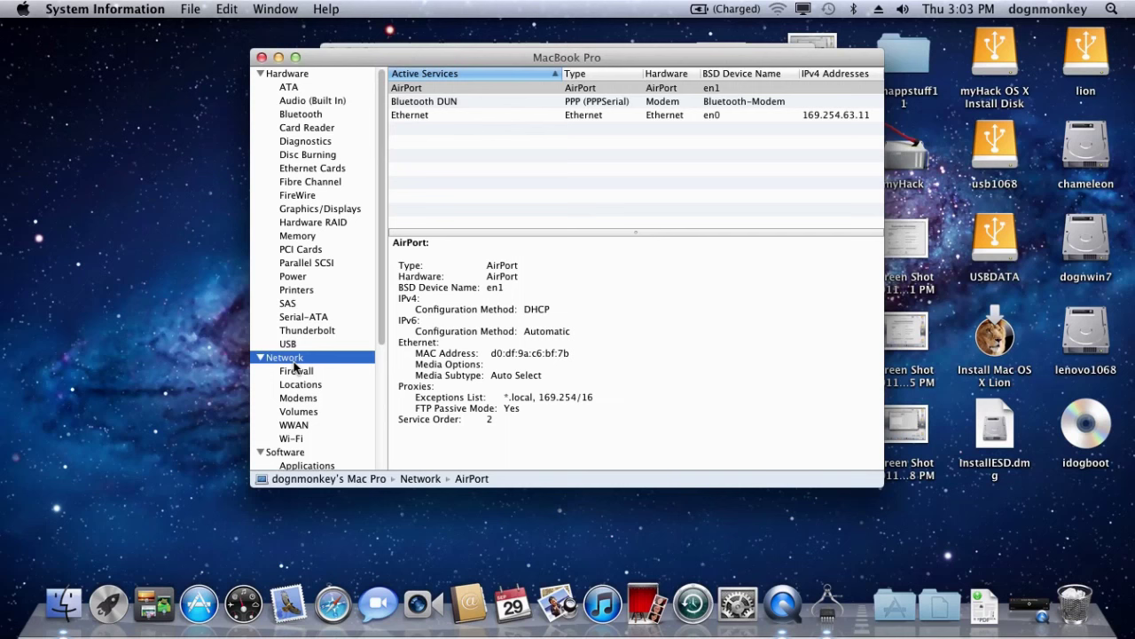
{"action": "left_click", "coordinate": [292, 440]}
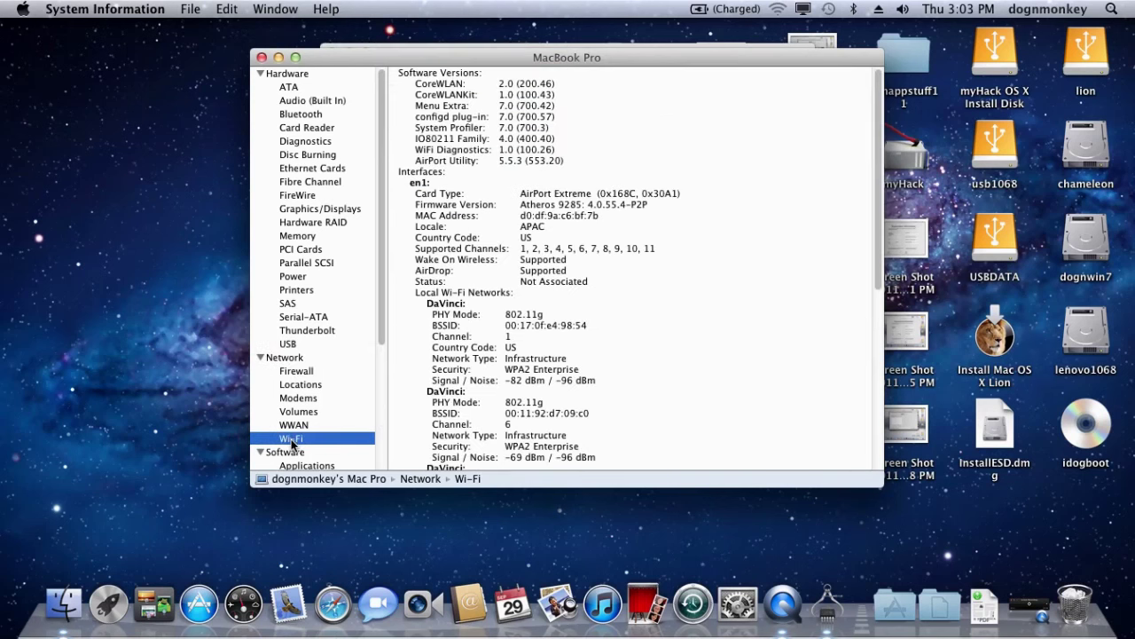
{"action": "left_click", "coordinate": [302, 424]}
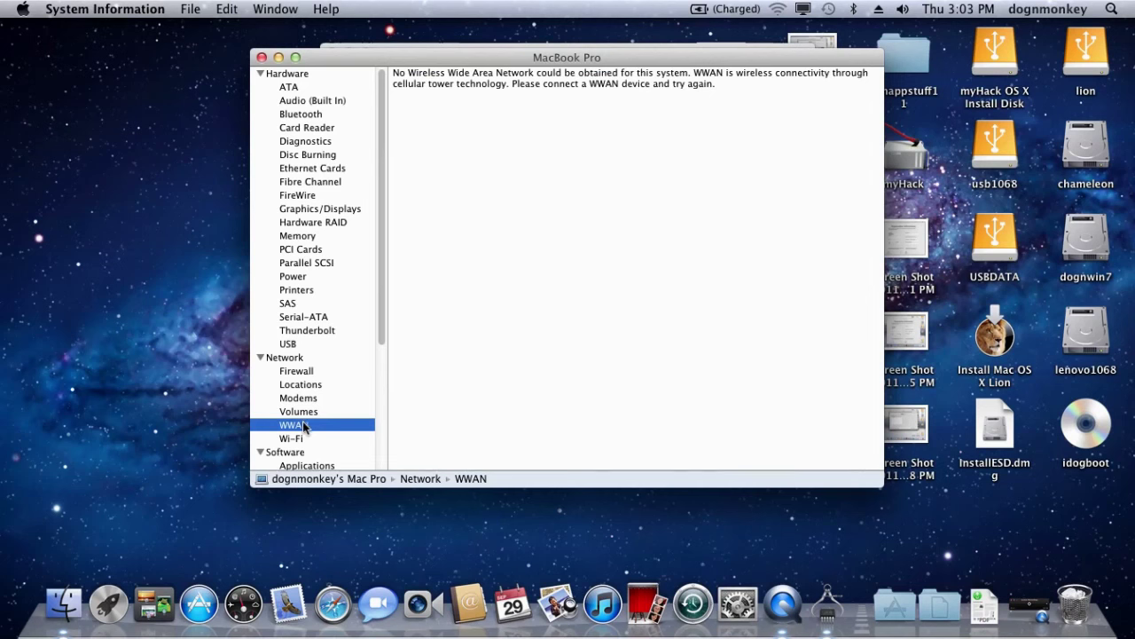
Examine the report's software overview and the list of installed extensions through the Voodoo entries, and close the report
{"action": "left_click", "coordinate": [282, 455]}
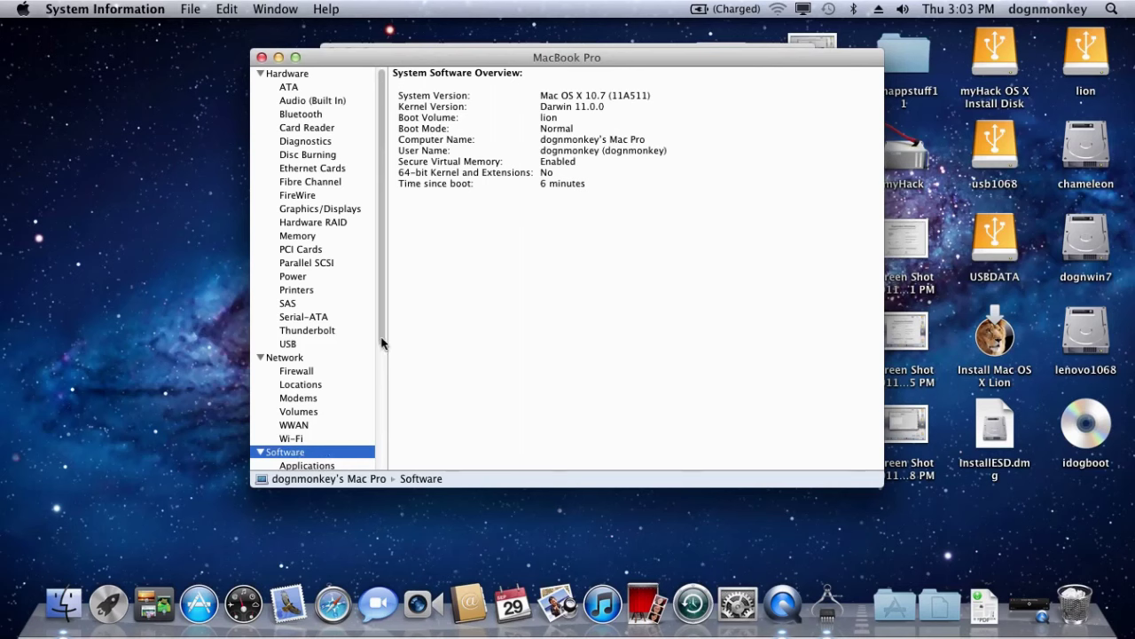
{"action": "scroll", "coordinate": [382, 343], "scroll_direction": "down", "scroll_amount": 5}
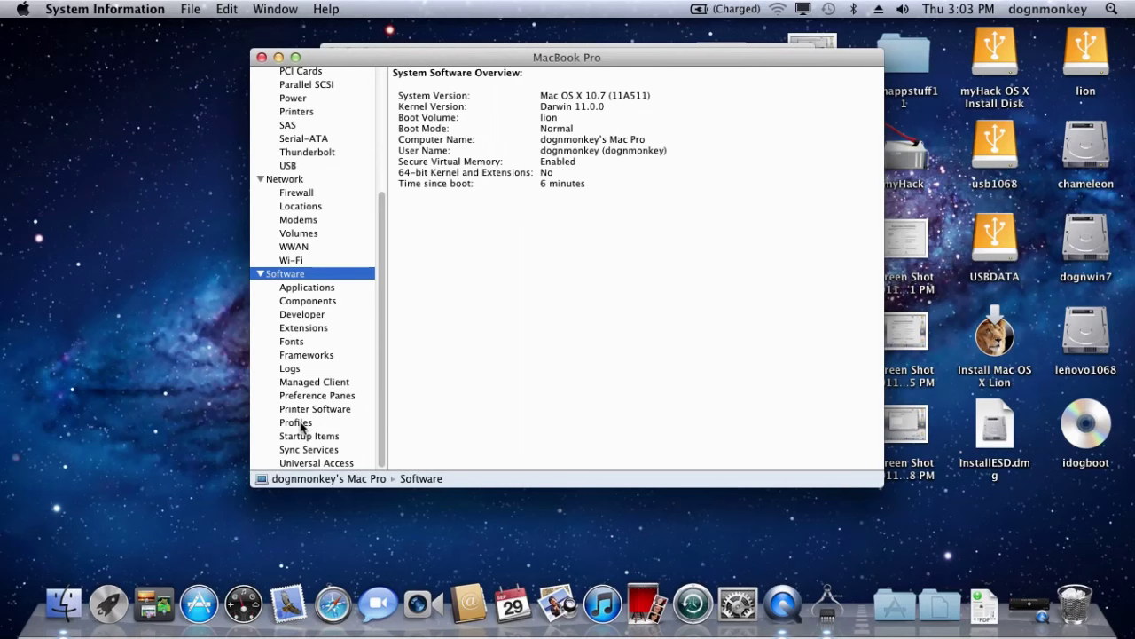
{"action": "left_click", "coordinate": [301, 327]}
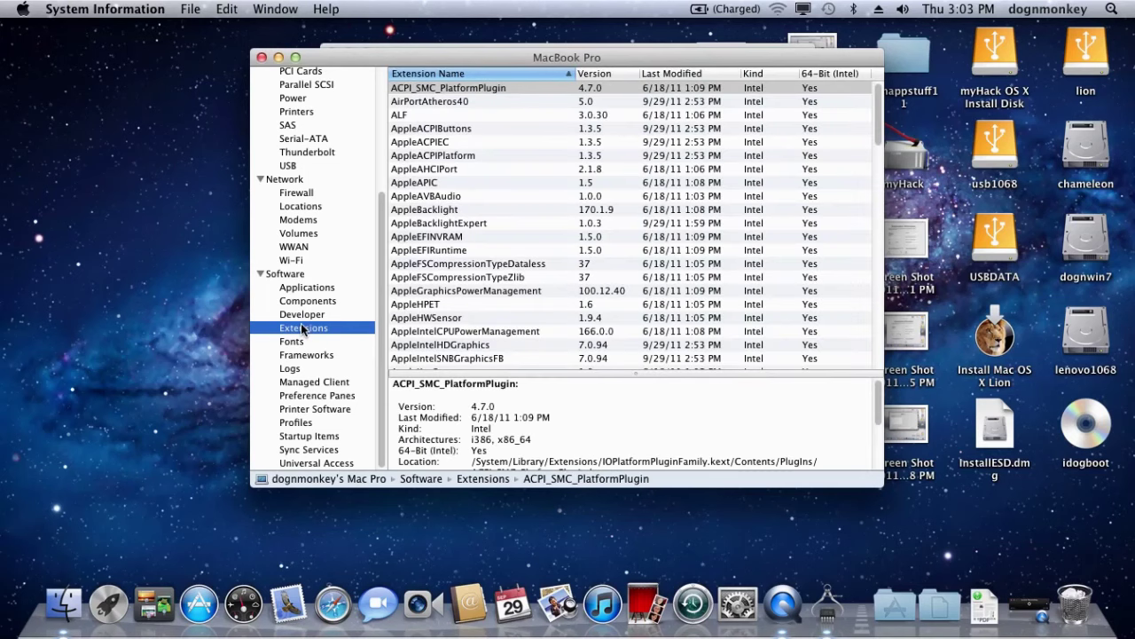
{"action": "left_click_drag", "start_coordinate": [881, 146], "coordinate": [870, 352]}
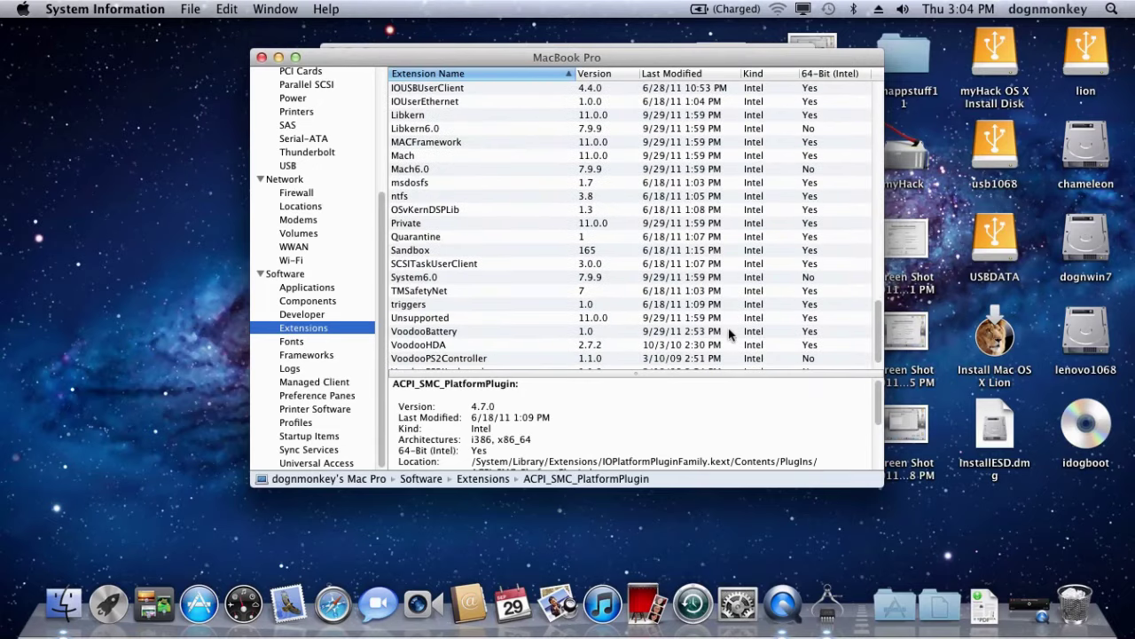
{"action": "left_click", "coordinate": [262, 57]}
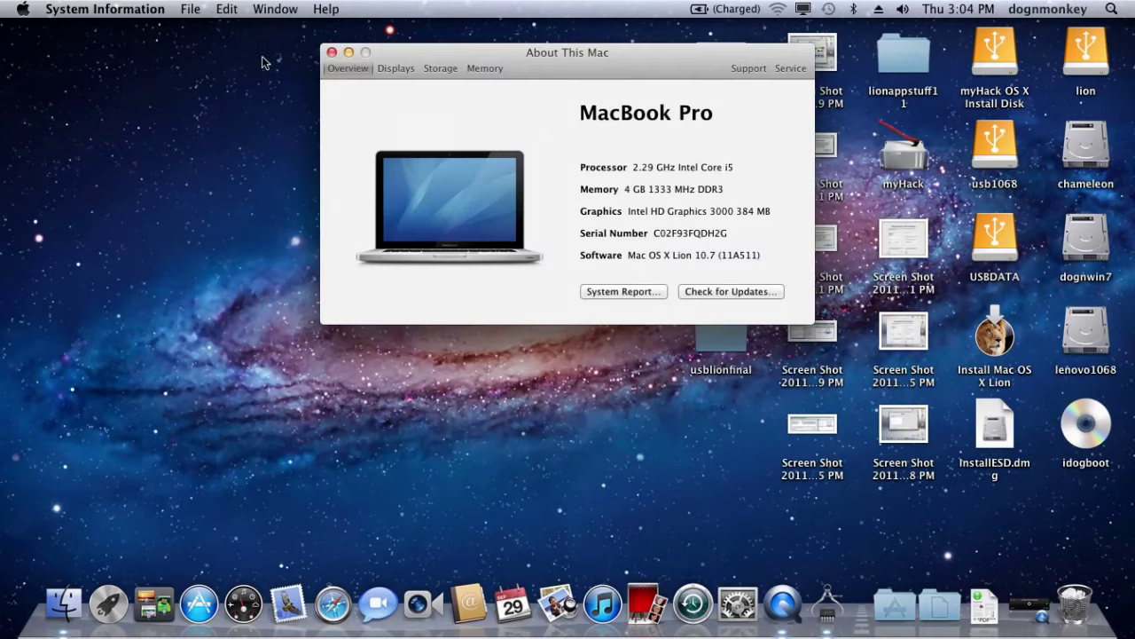
Review the display, storage and memory information in About This Mac, and close the window
{"action": "left_click", "coordinate": [396, 74]}
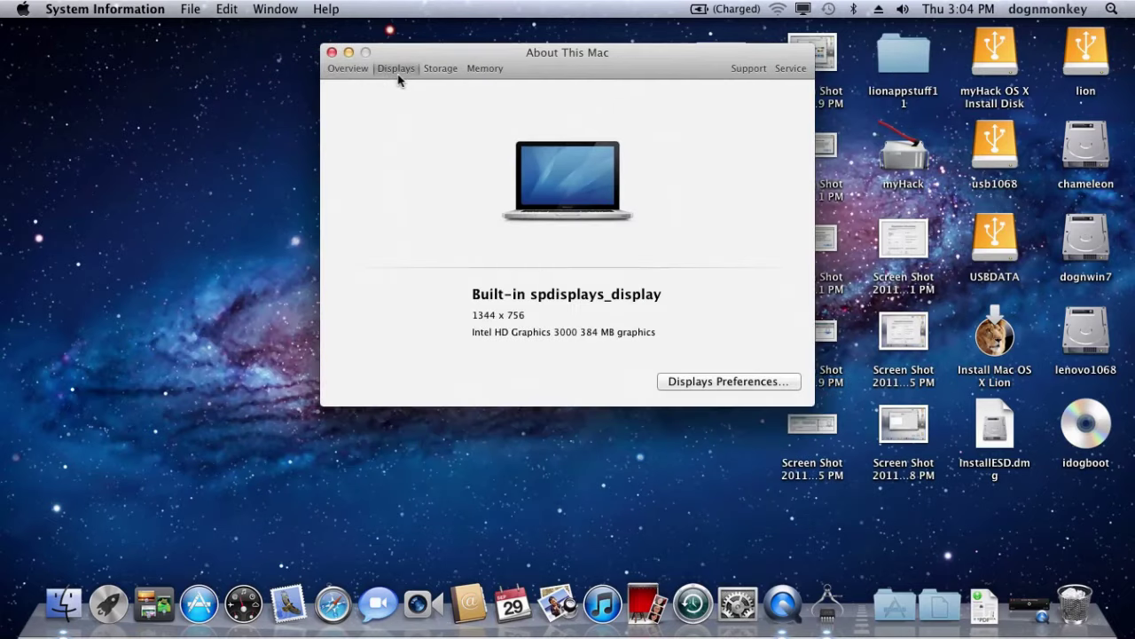
{"action": "left_click", "coordinate": [444, 68]}
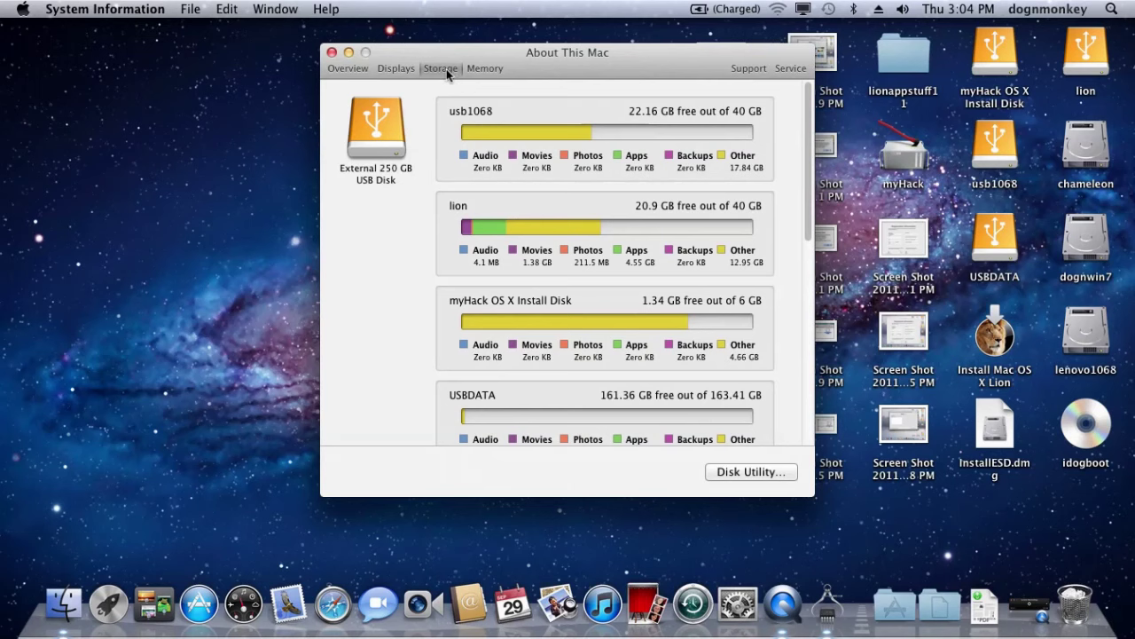
{"action": "left_click", "coordinate": [484, 71]}
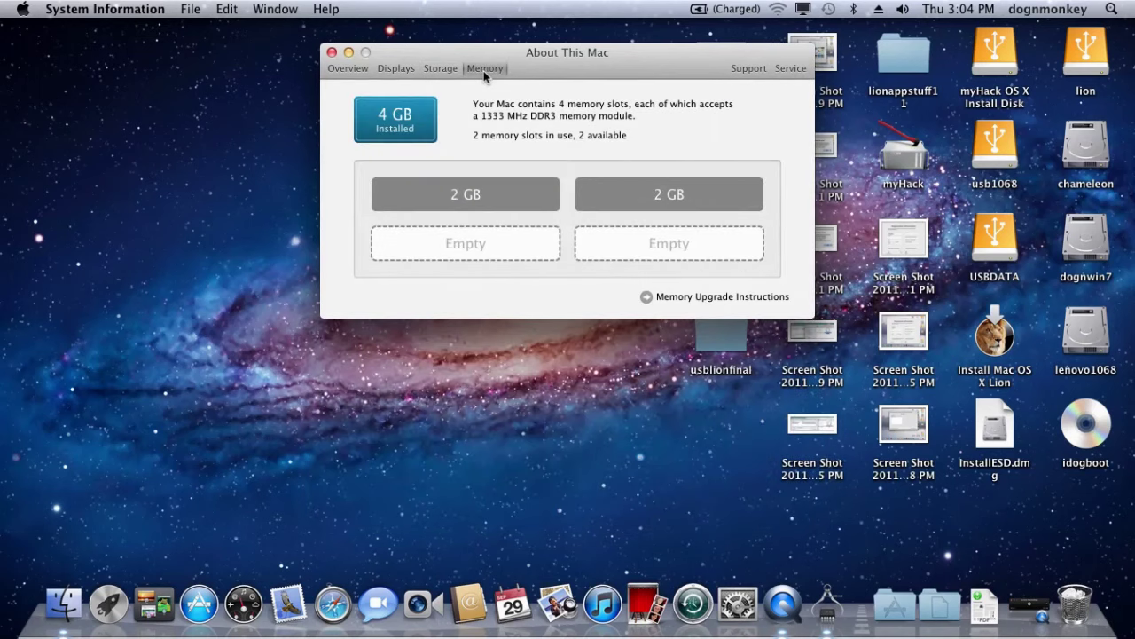
{"action": "left_click", "coordinate": [331, 52]}
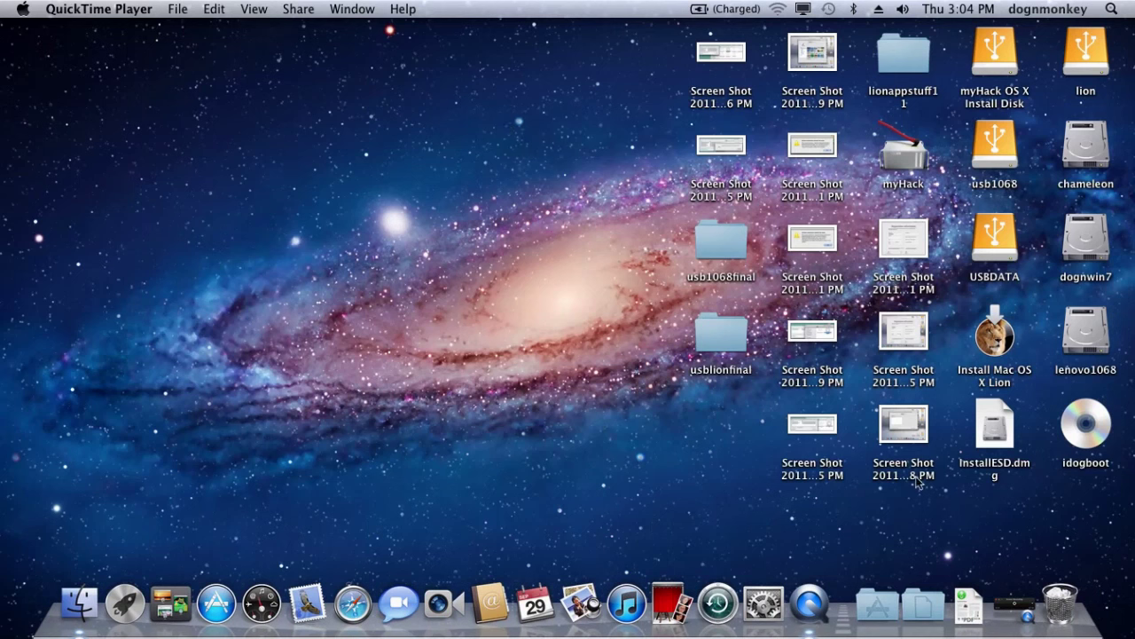
Set the display resolution to 1600 × 900 and clean up the desktop icons by kind
{"action": "left_click", "coordinate": [804, 13]}
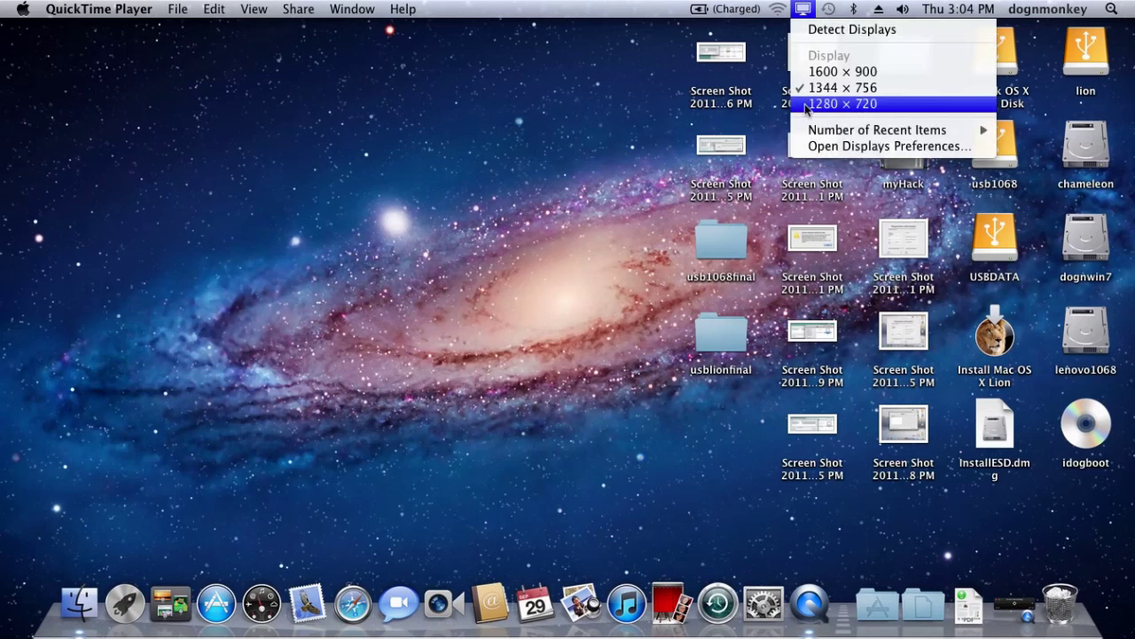
{"action": "left_click", "coordinate": [820, 71]}
{"action": "right_click", "coordinate": [765, 140]}
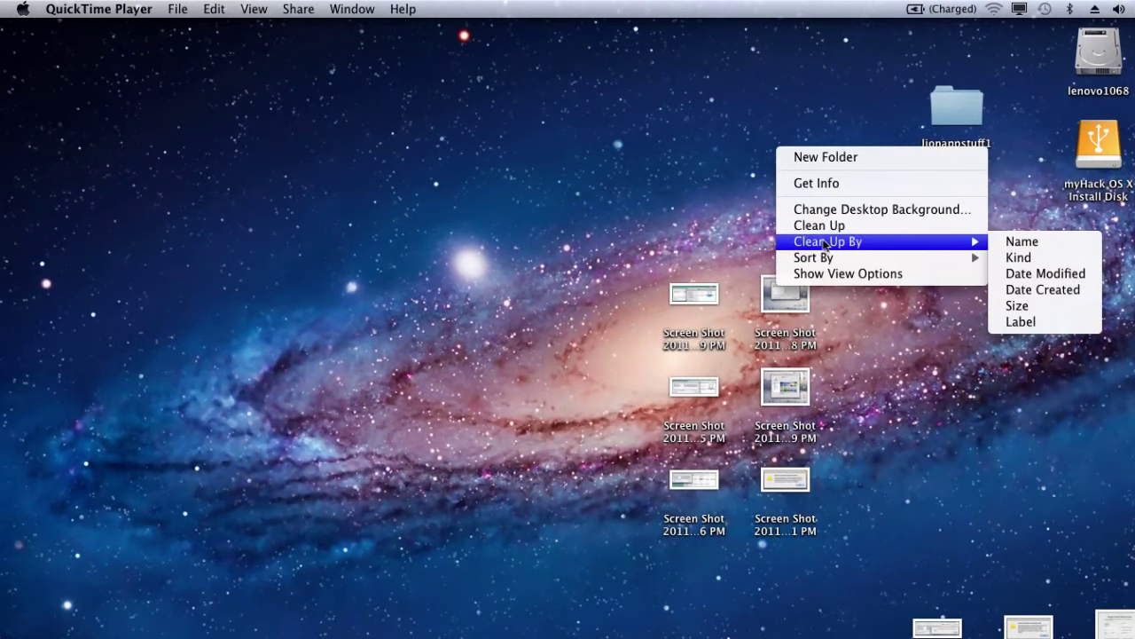
{"action": "mouse_move", "coordinate": [967, 242]}
{"action": "left_click", "coordinate": [1017, 257]}
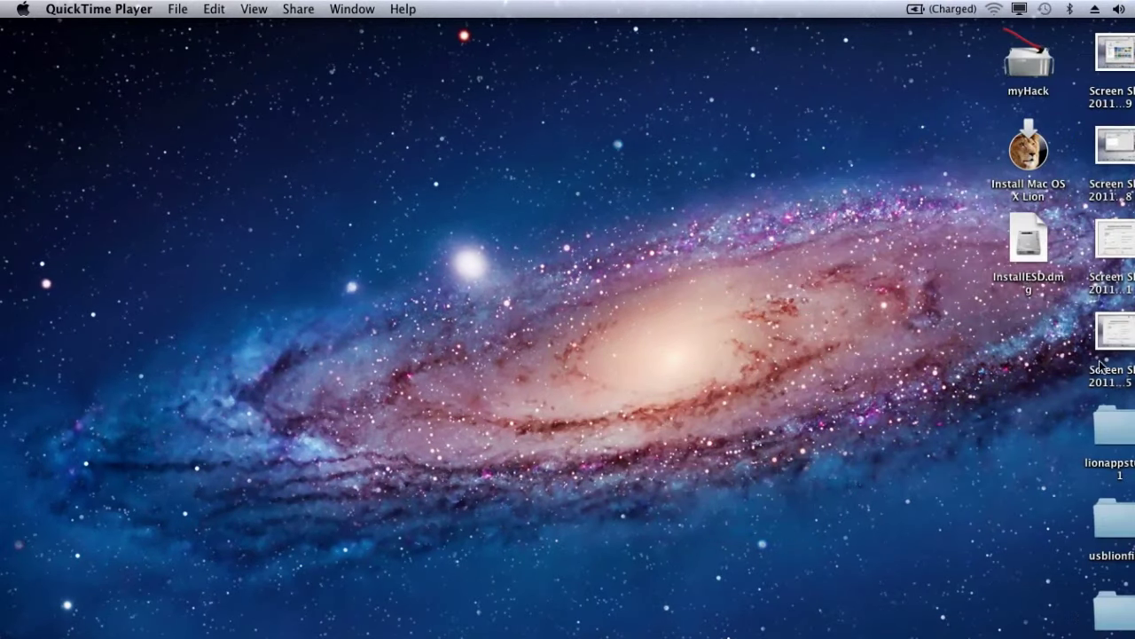
Browse both Launchpad pages of installed applications, and briefly open and close DVD Player
{"action": "key", "text": "F4"}
{"action": "scroll", "coordinate": [405, 512], "scroll_direction": "right", "scroll_amount": 2}
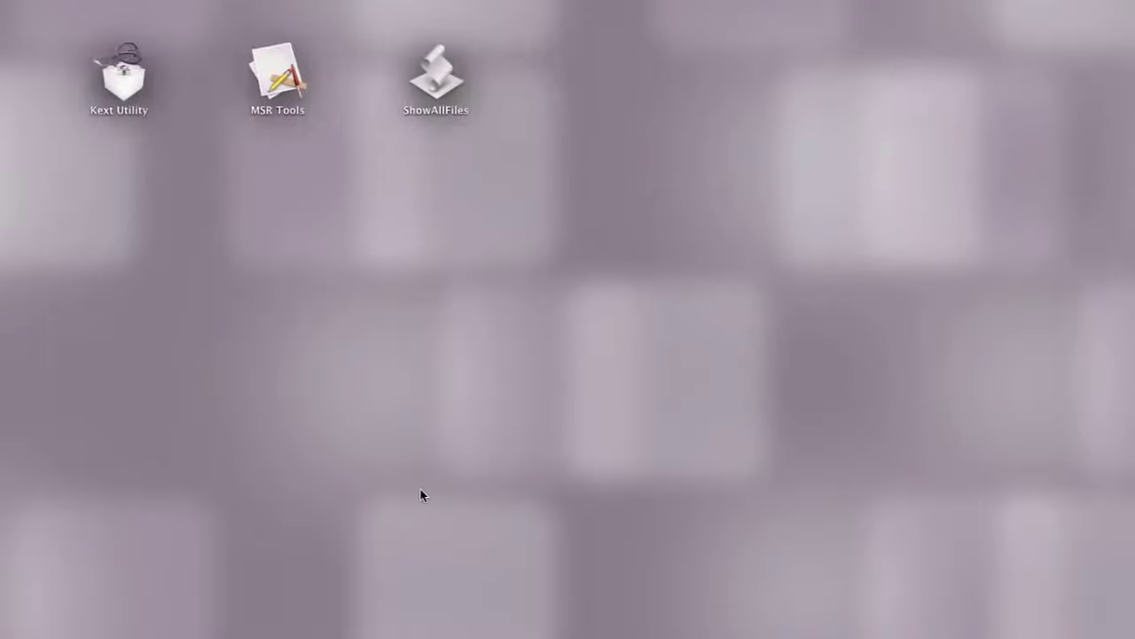
{"action": "scroll", "coordinate": [420, 491], "scroll_direction": "left", "scroll_amount": 2}
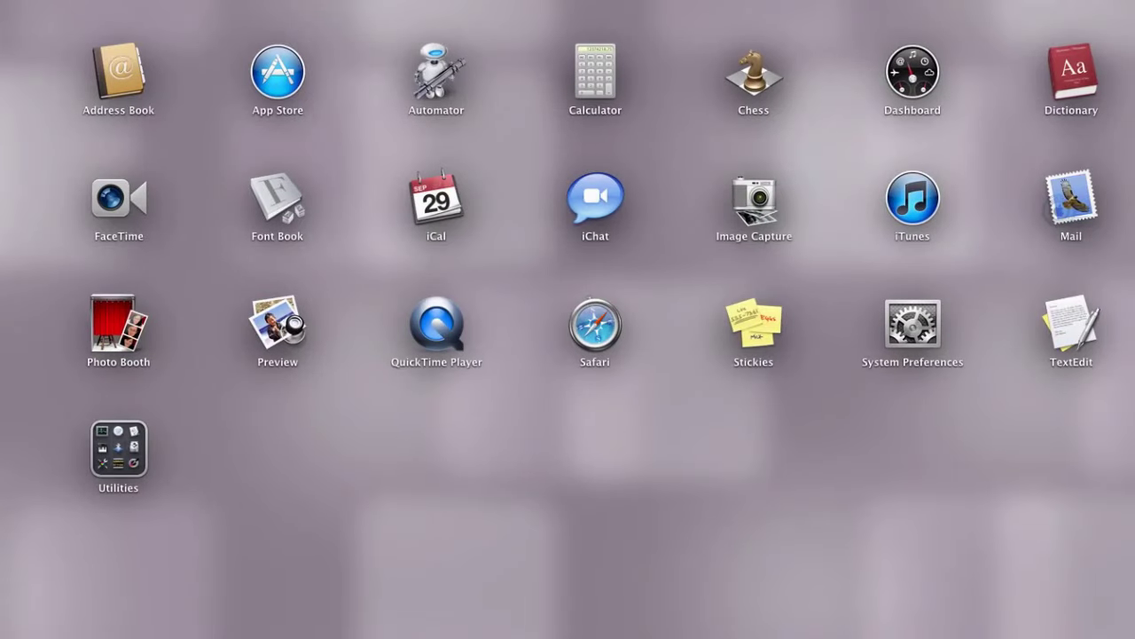
{"action": "left_click", "coordinate": [819, 249]}
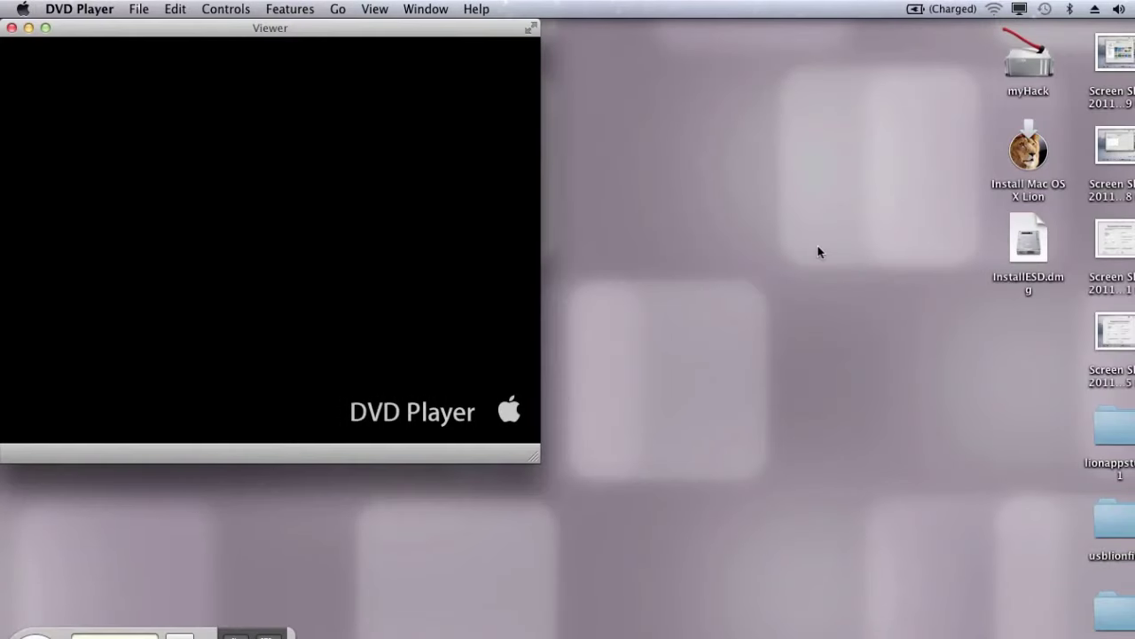
{"action": "left_click", "coordinate": [12, 28]}
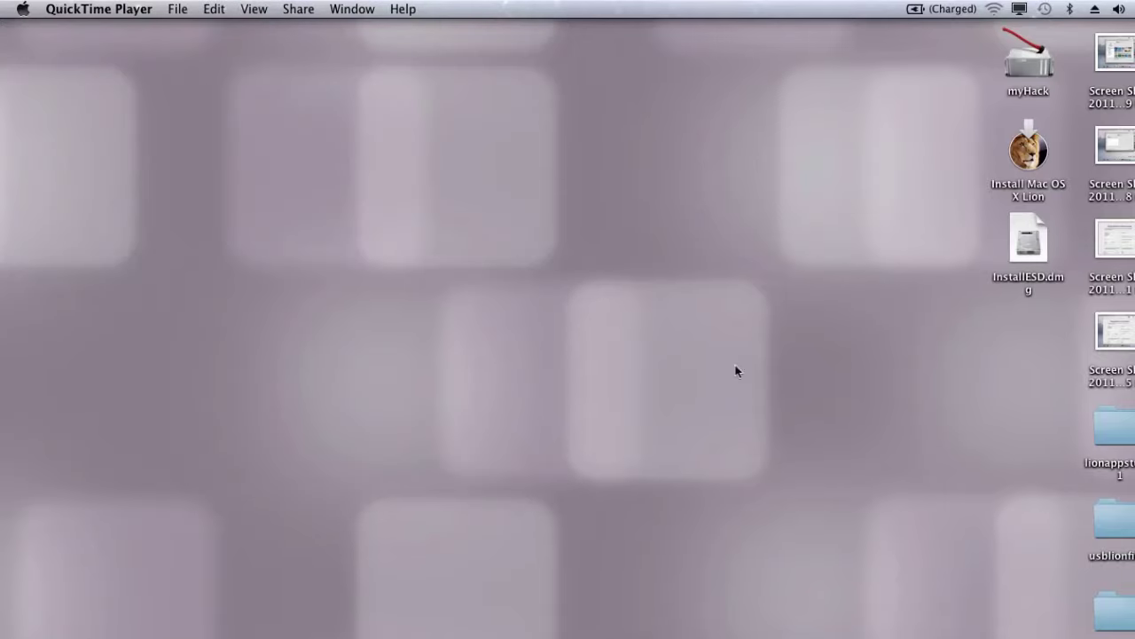